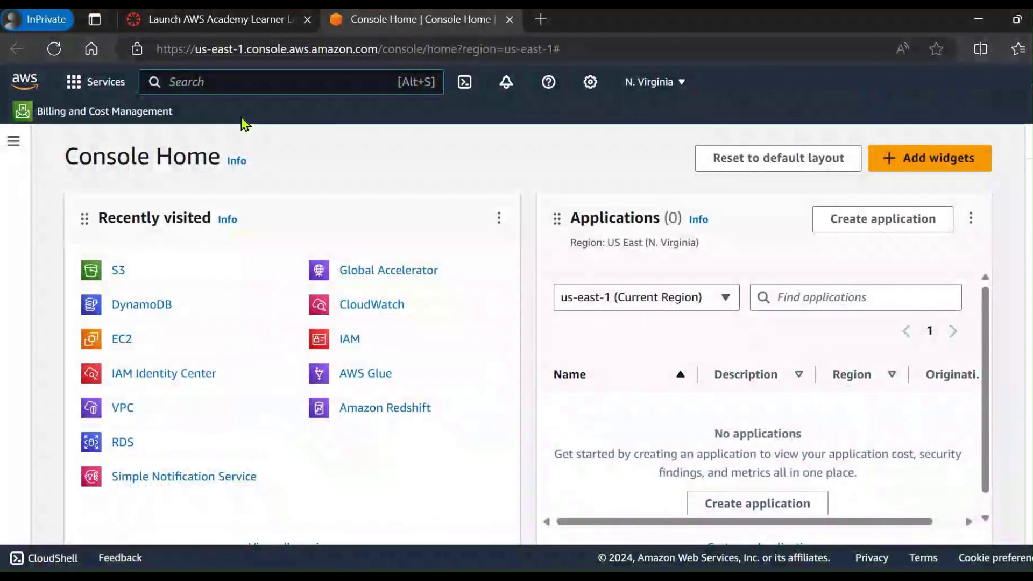
- Search the AWS services for "dynamo" and open DynamoDB
key(alt+s)
text(dynam)
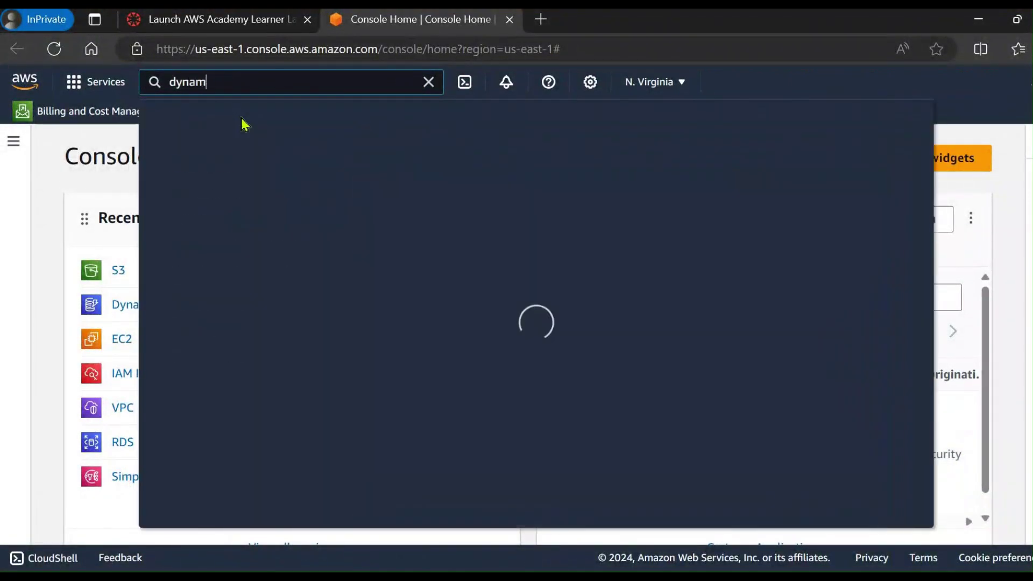
text(o)
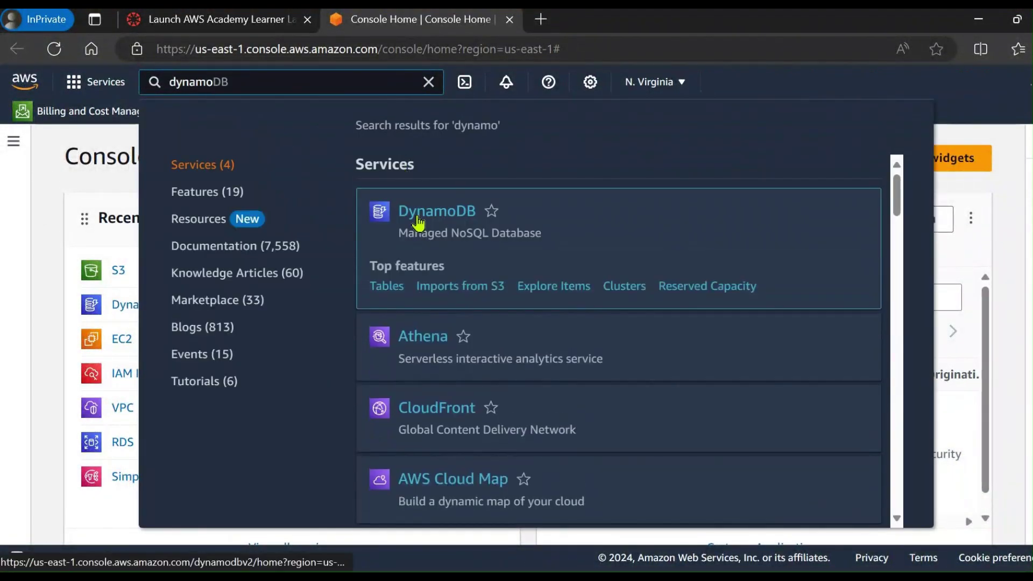
click(417, 218)
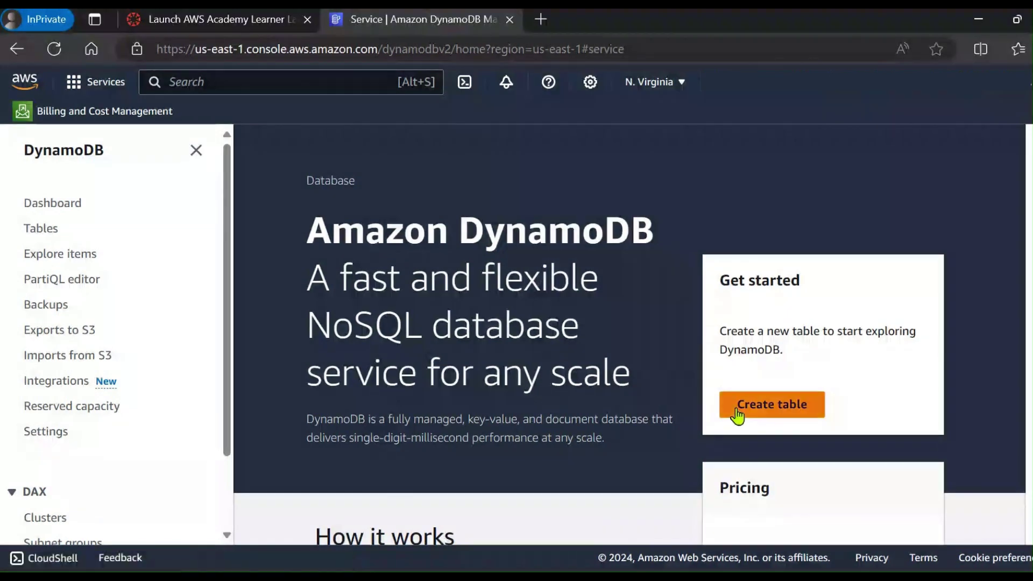
- Start a new table named employee with the String partition key eno and the String sort key ename
scroll(740, 412, down, 2)
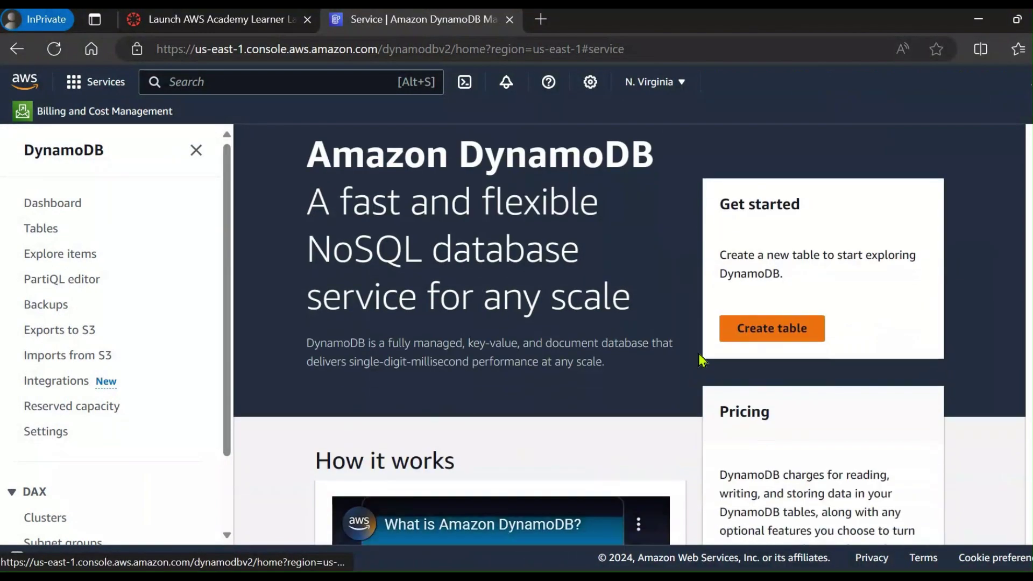
click(758, 338)
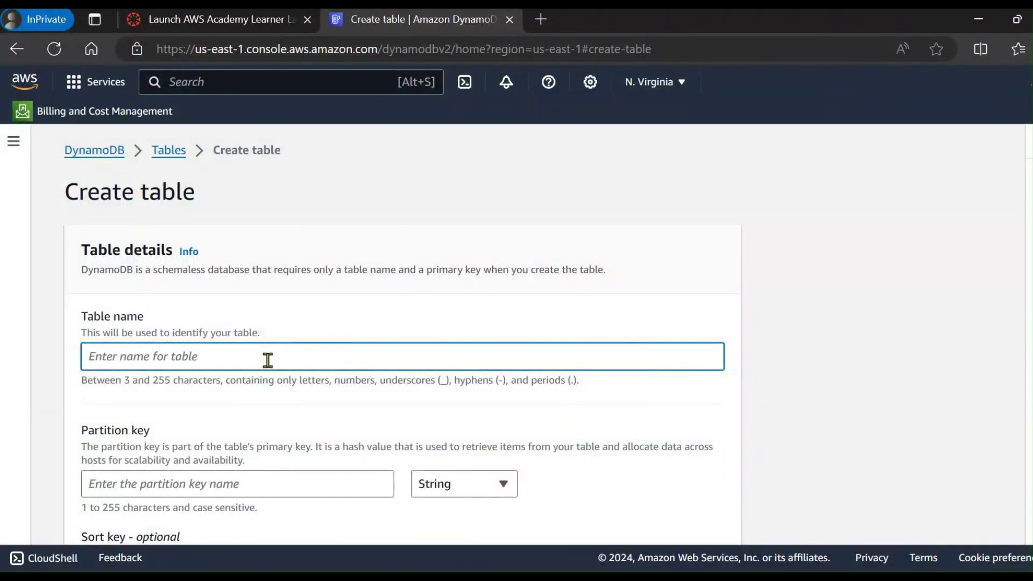
text(employee)
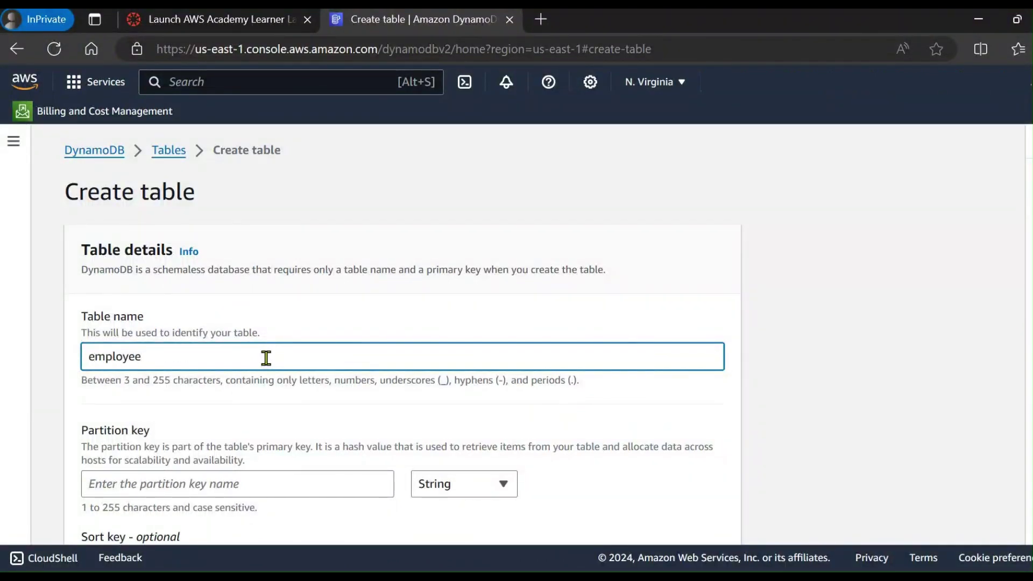
scroll(266, 358, down, 4)
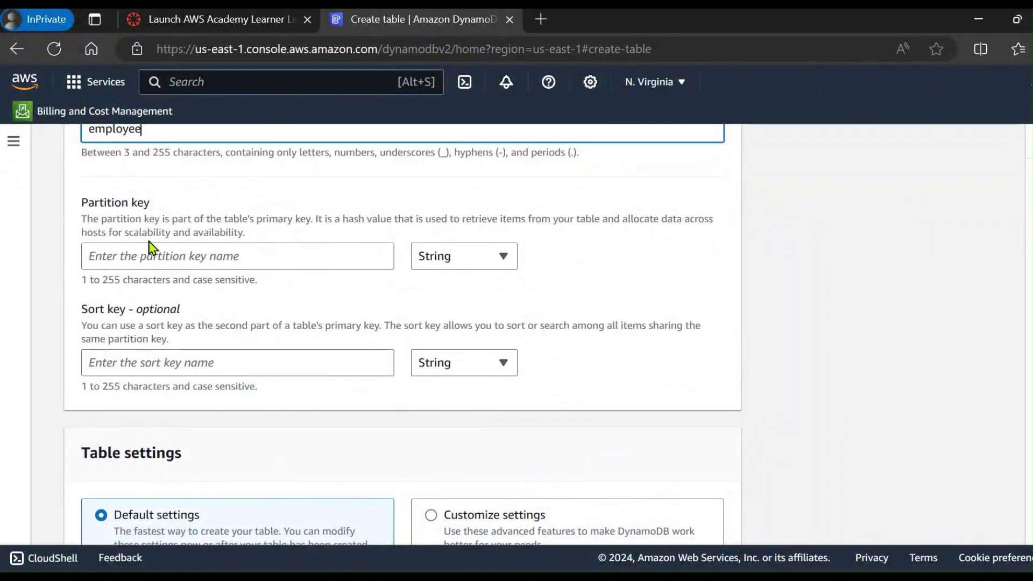
click(270, 249)
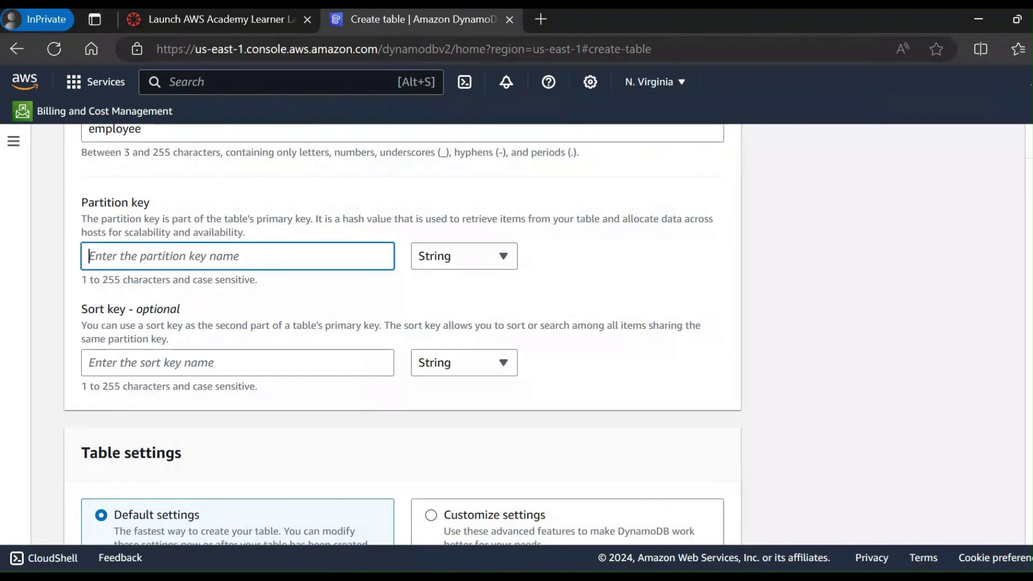
text(eno)
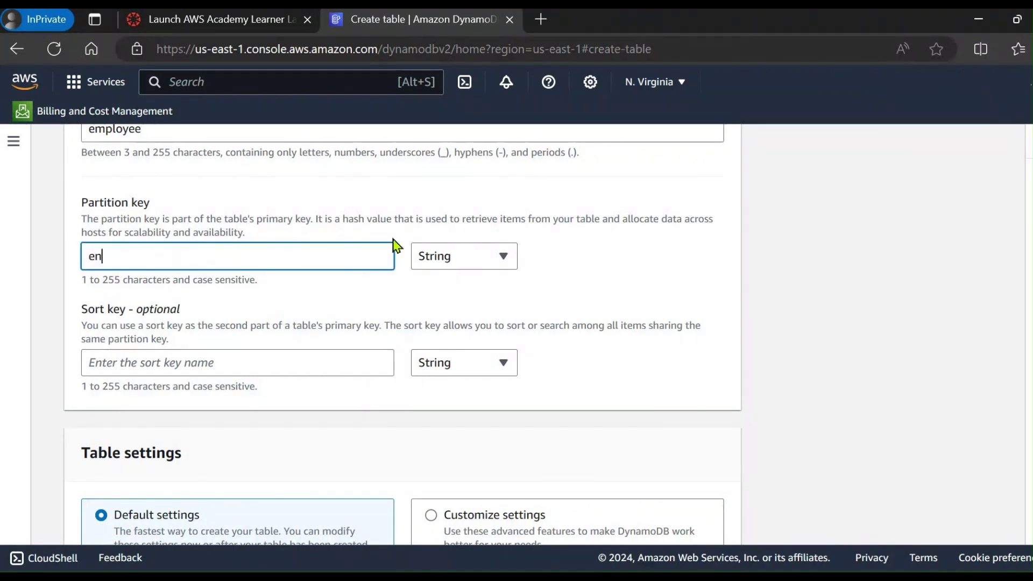
click(119, 362)
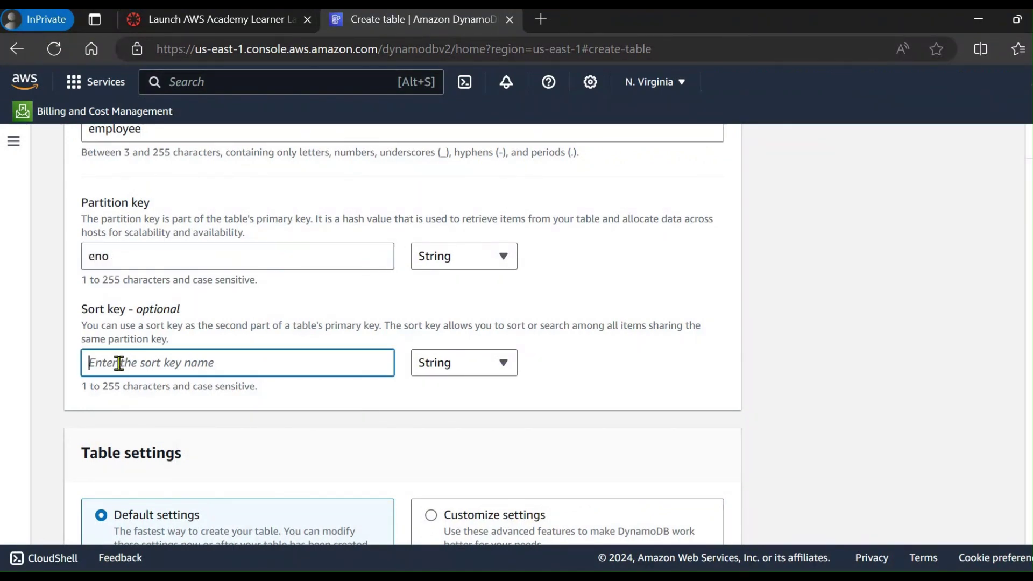
text(ename)
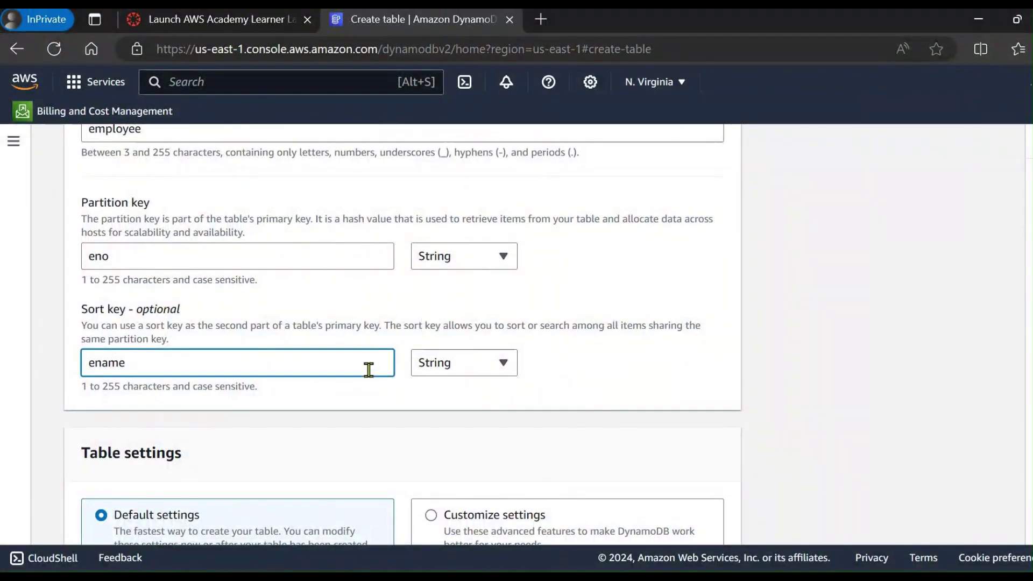
- Create the employee table with the default table settings and no tags, and refresh the table list
scroll(253, 371, down, 3)
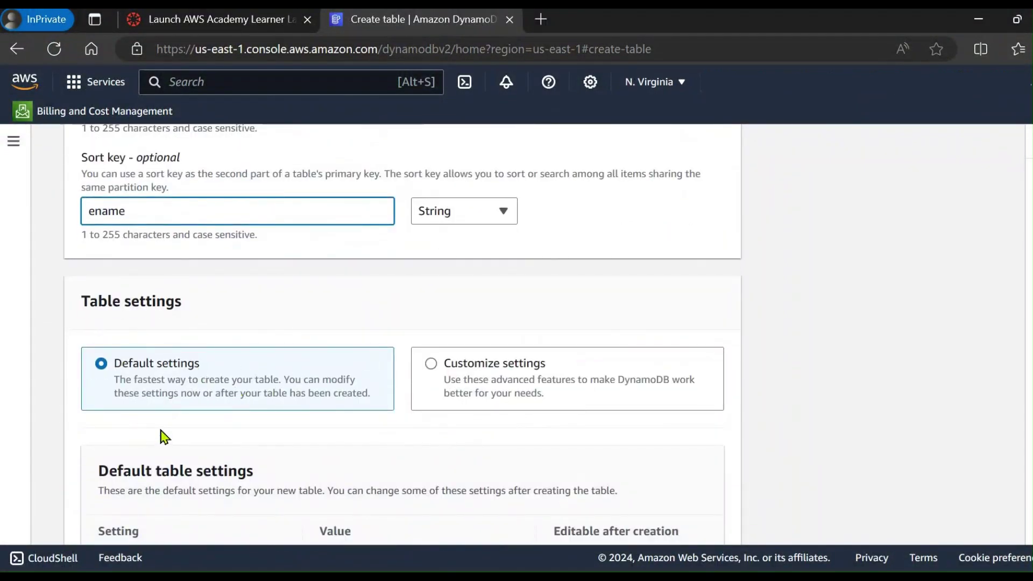
scroll(276, 320, down, 8)
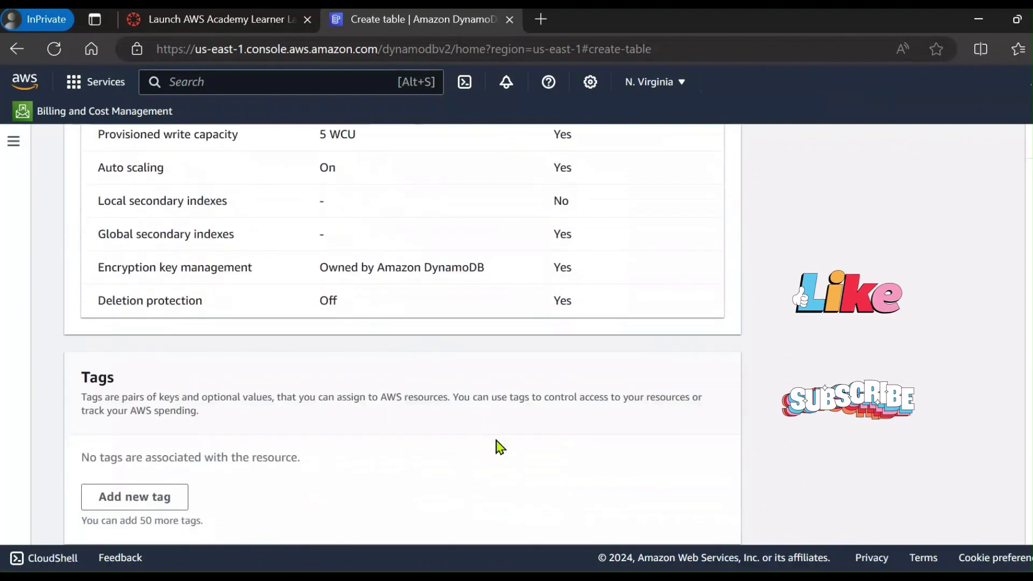
scroll(501, 446, down, 1)
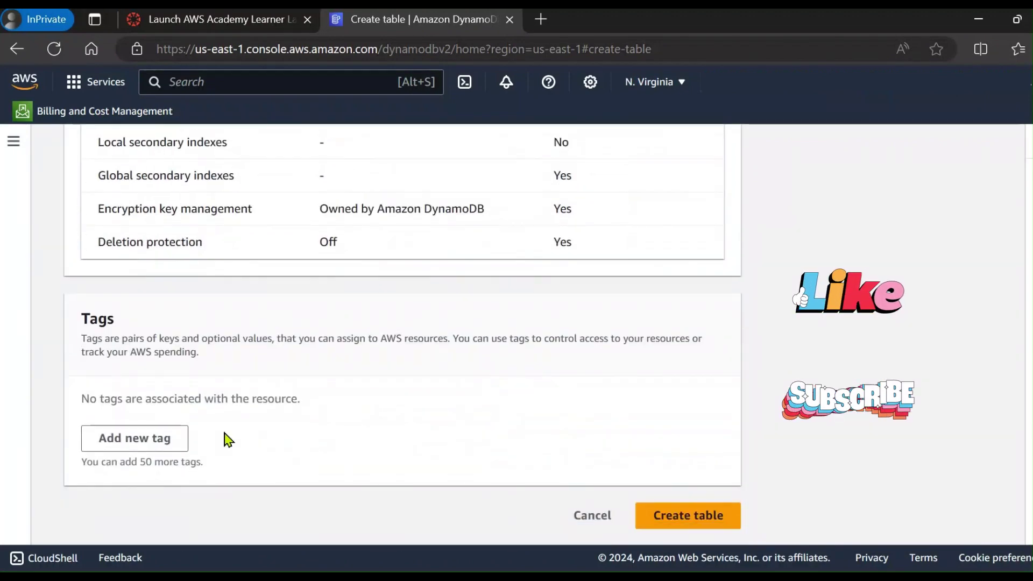
click(686, 517)
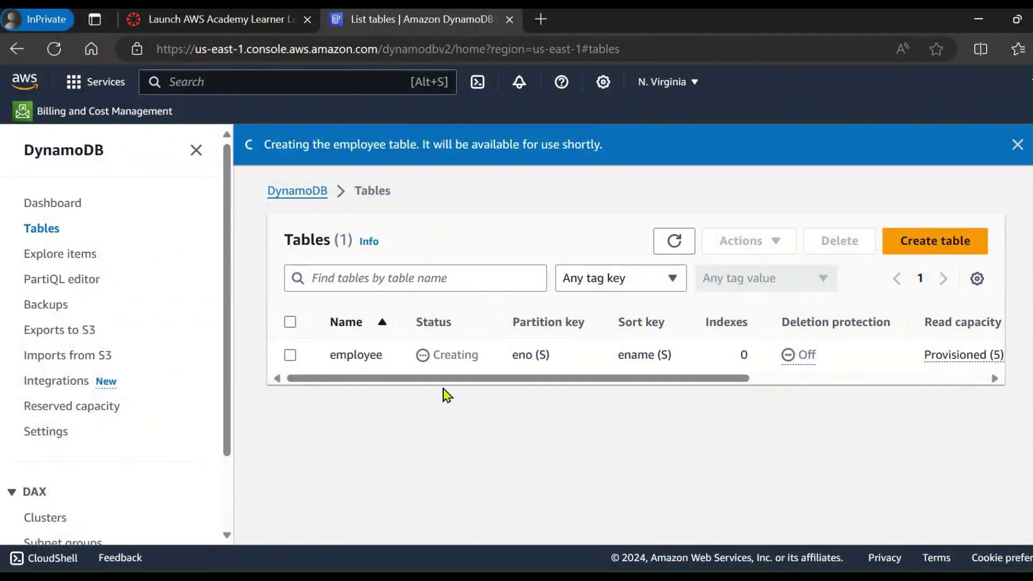
click(674, 249)
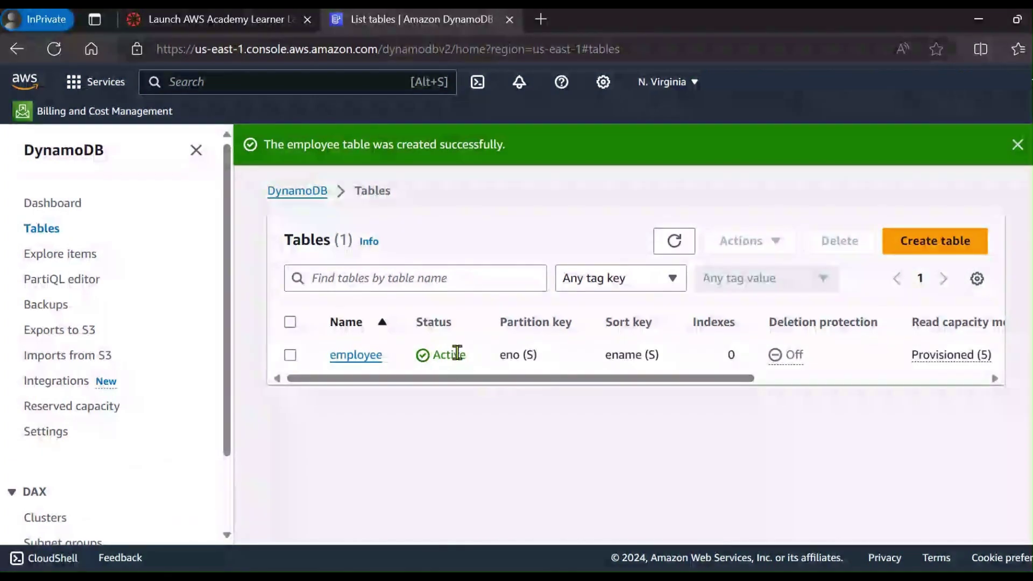
- Open the employee table and examine its general information, items summary and capacity metrics
click(355, 356)
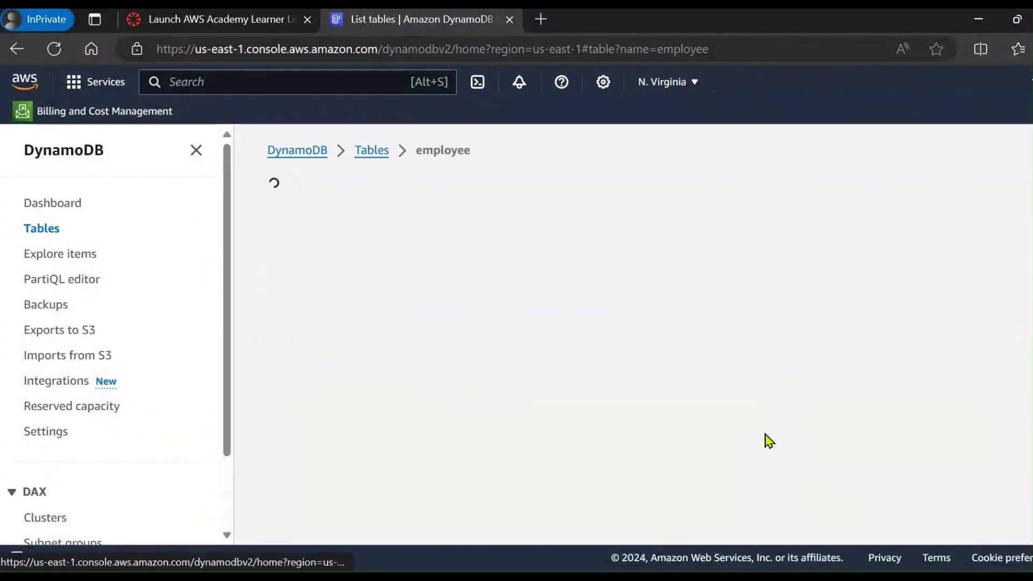
scroll(751, 425, down, 3)
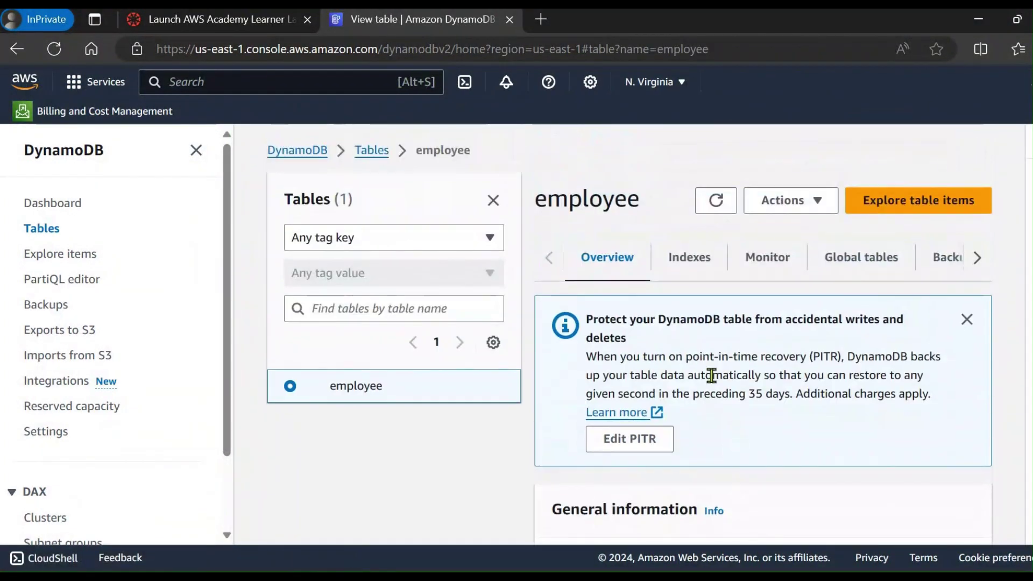
scroll(716, 466, down, 4)
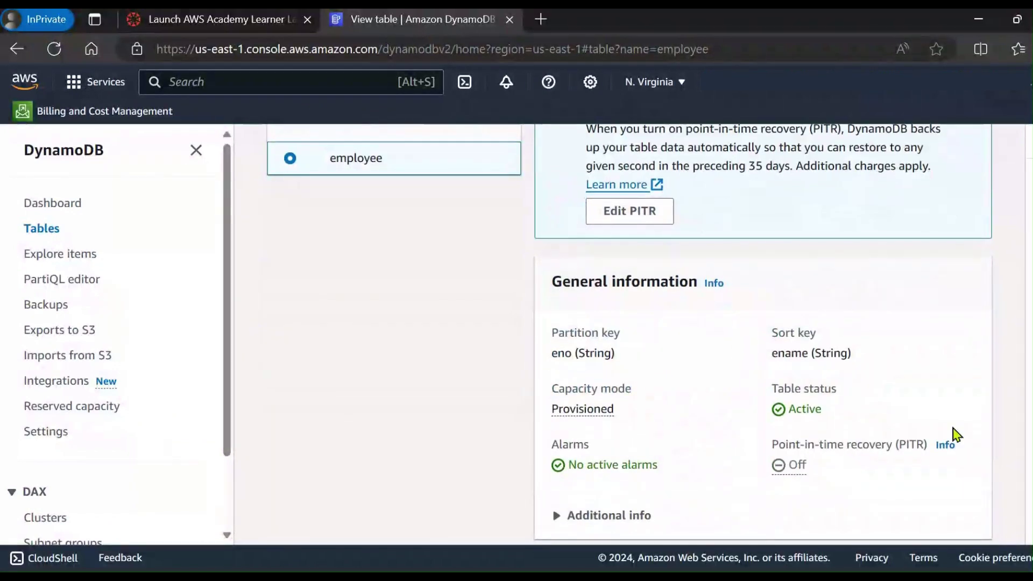
scroll(611, 426, down, 4)
scroll(613, 426, down, 3)
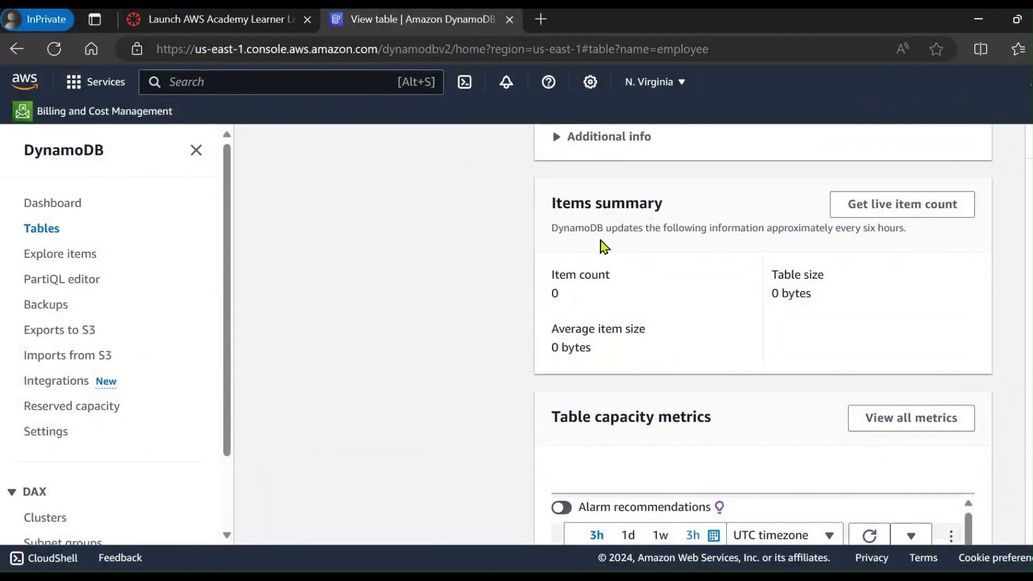
triple_click(661, 202)
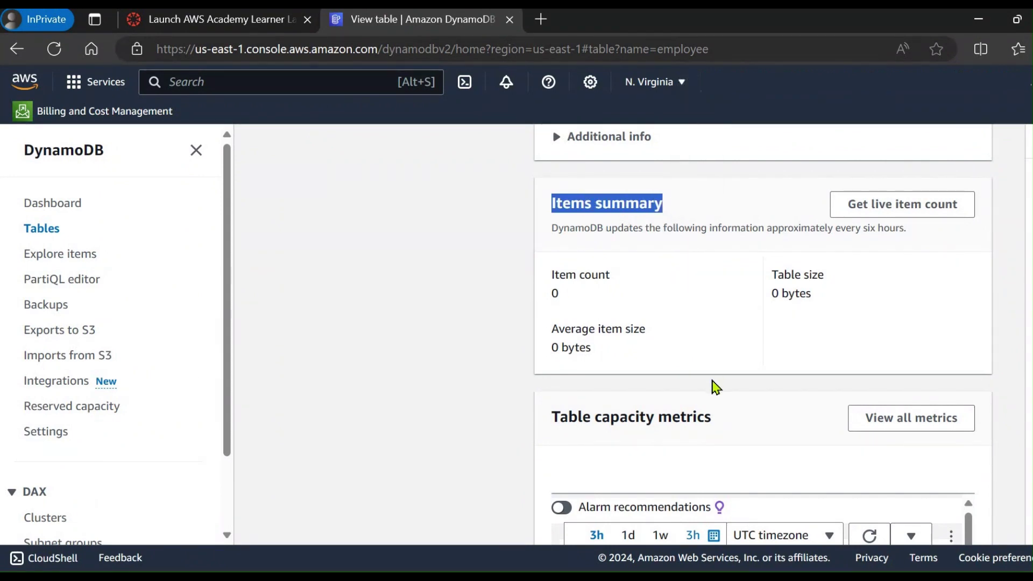
scroll(715, 385, down, 2)
scroll(743, 334, up, 15)
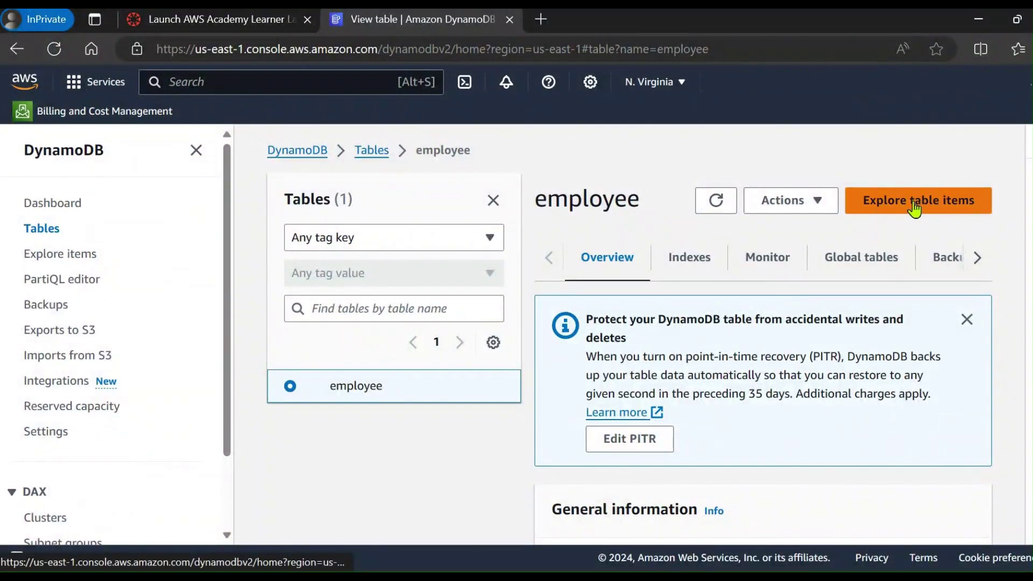
- Explore the employee table's items and create an item with eno 101 and the employee's name as ename
click(915, 207)
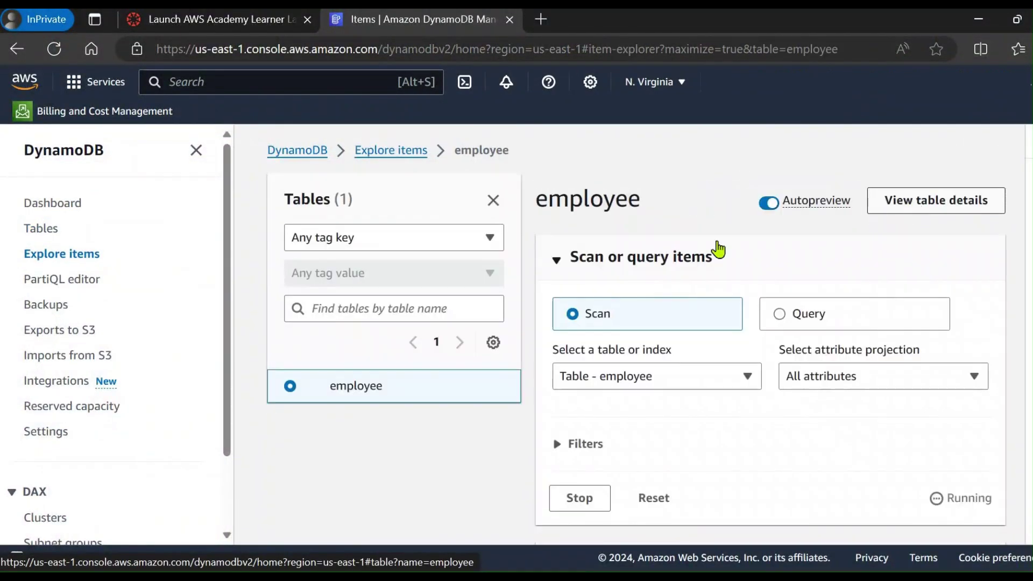
scroll(715, 261, down, 2)
scroll(715, 261, down, 4)
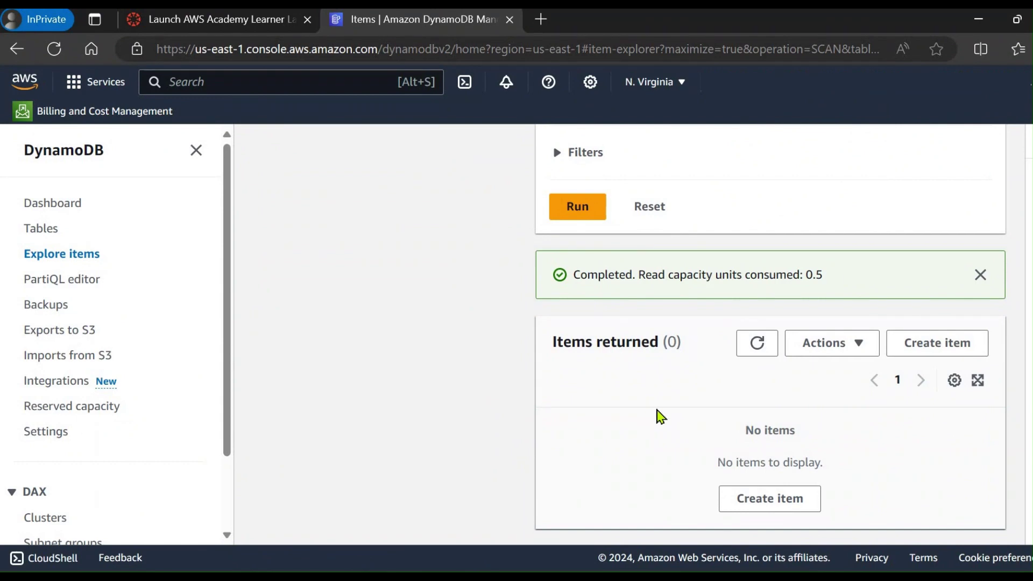
click(769, 508)
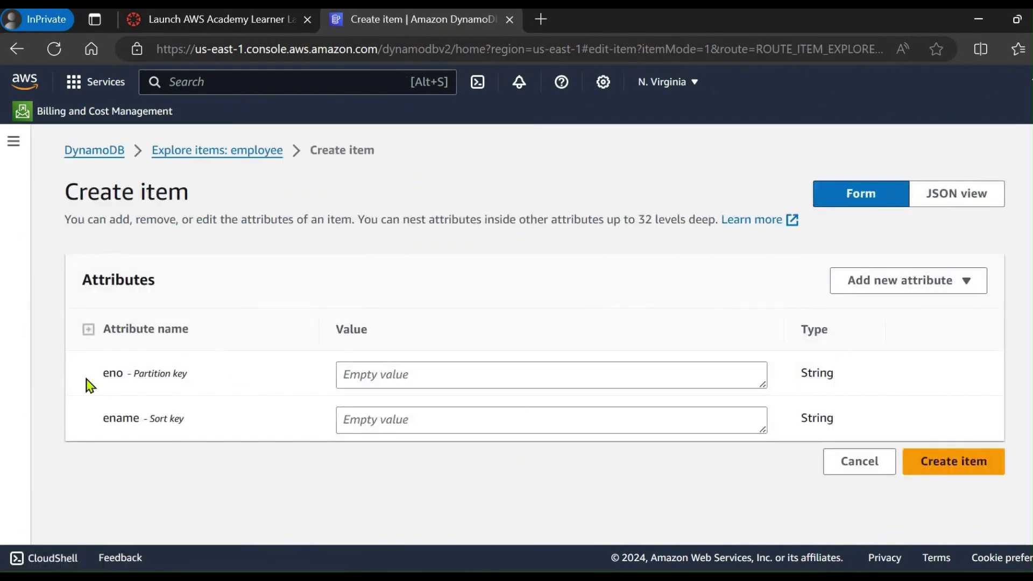
click(361, 375)
text(101)
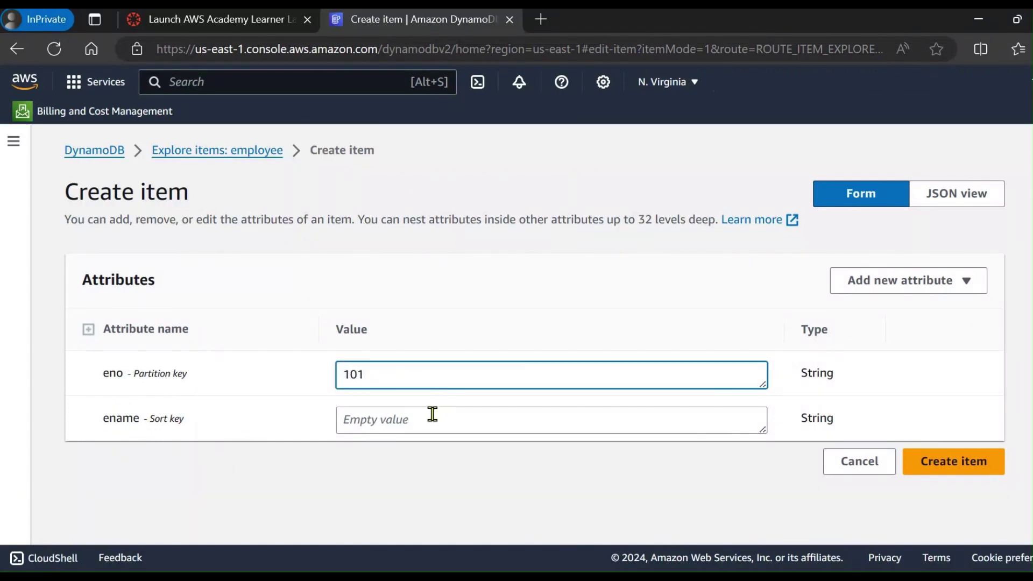
click(431, 417)
text(shilpi)
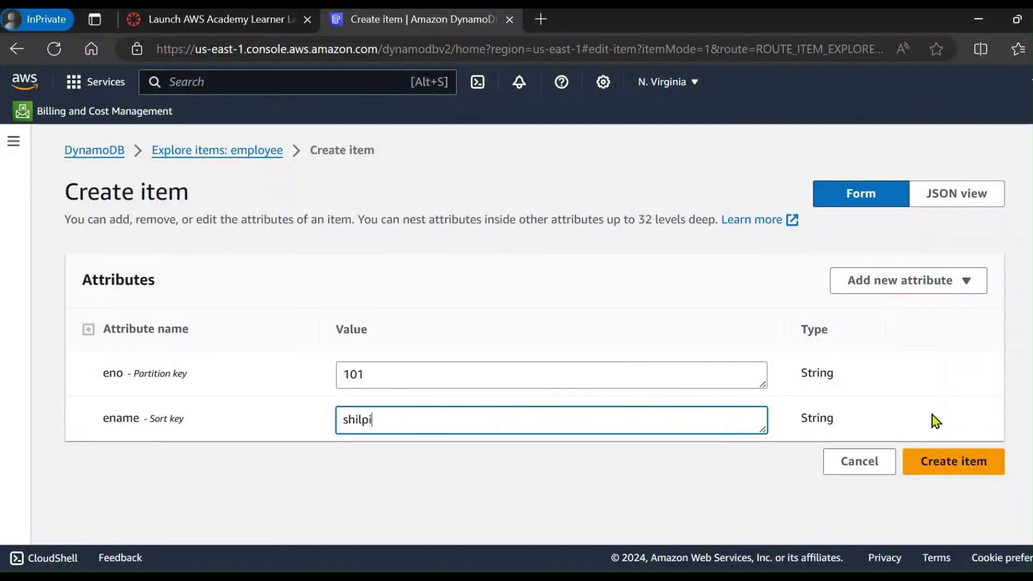
click(935, 463)
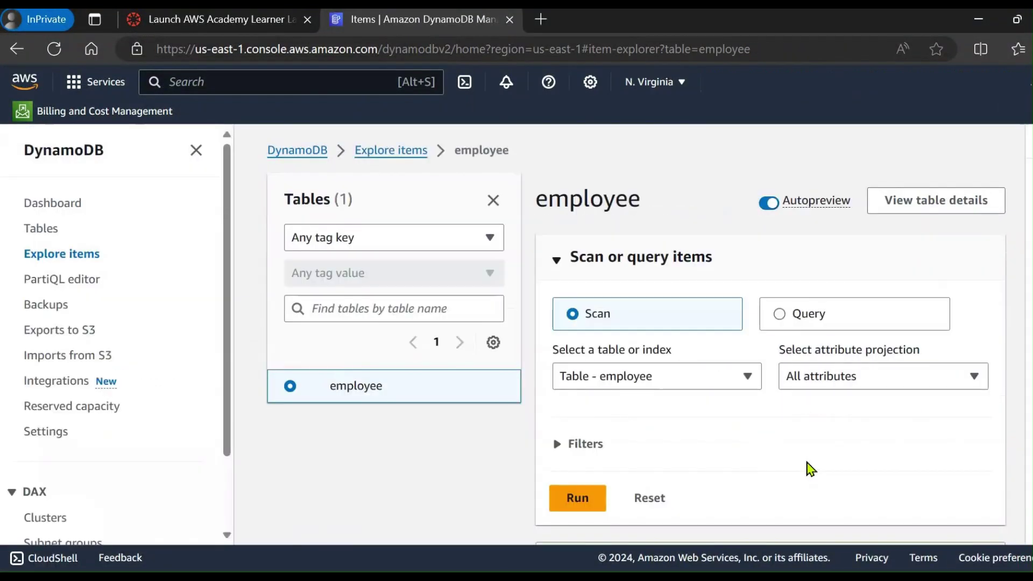
- Start a second item in the employee table with eno 202 and the employee's name as ename
scroll(810, 469, down, 4)
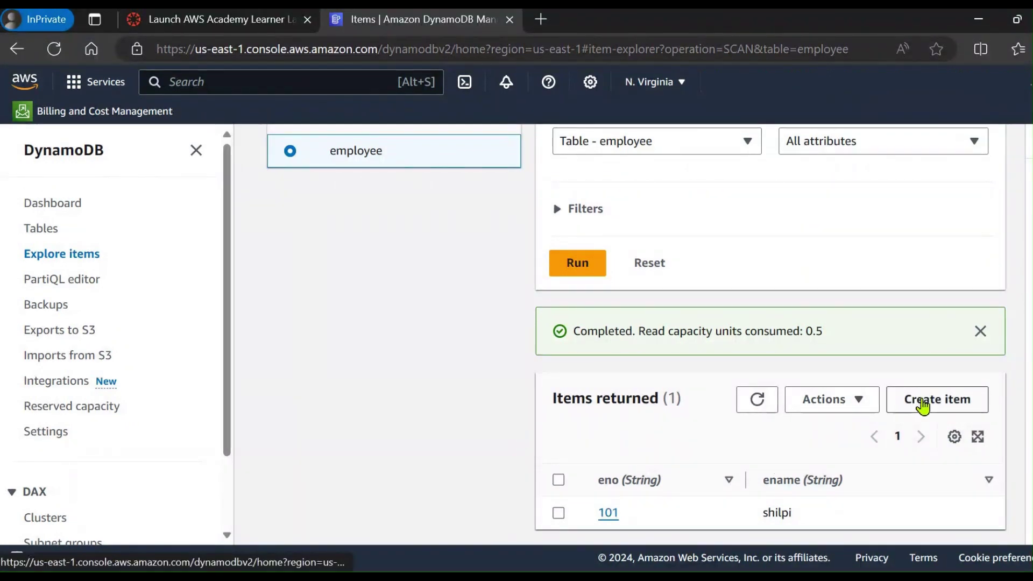
click(923, 406)
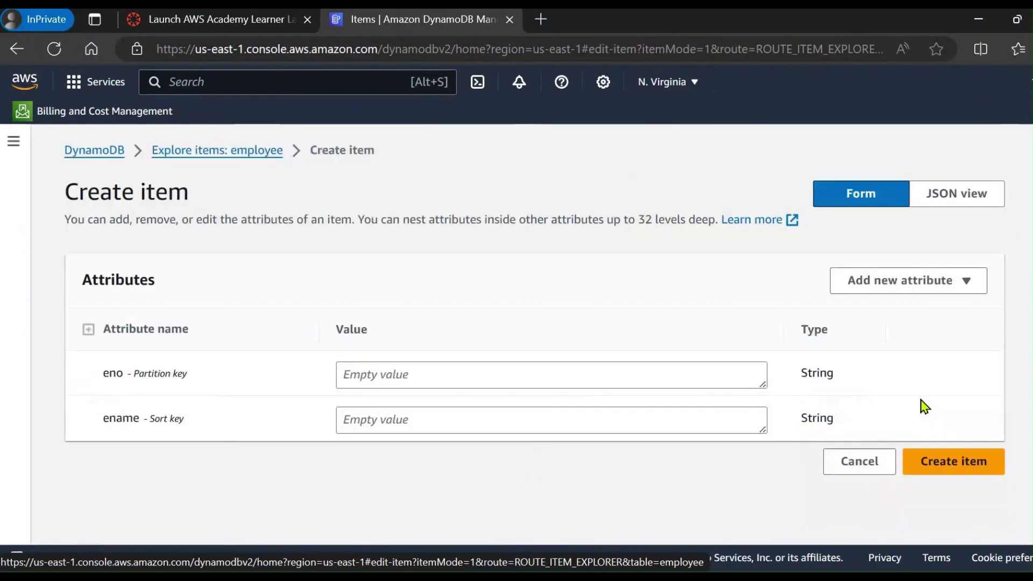
click(358, 366)
text(202)
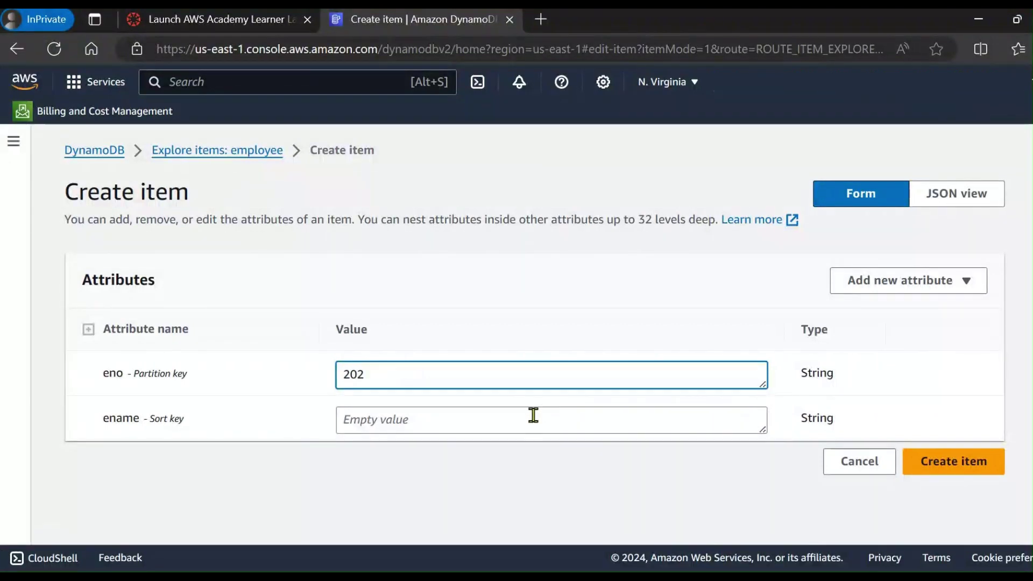
click(420, 417)
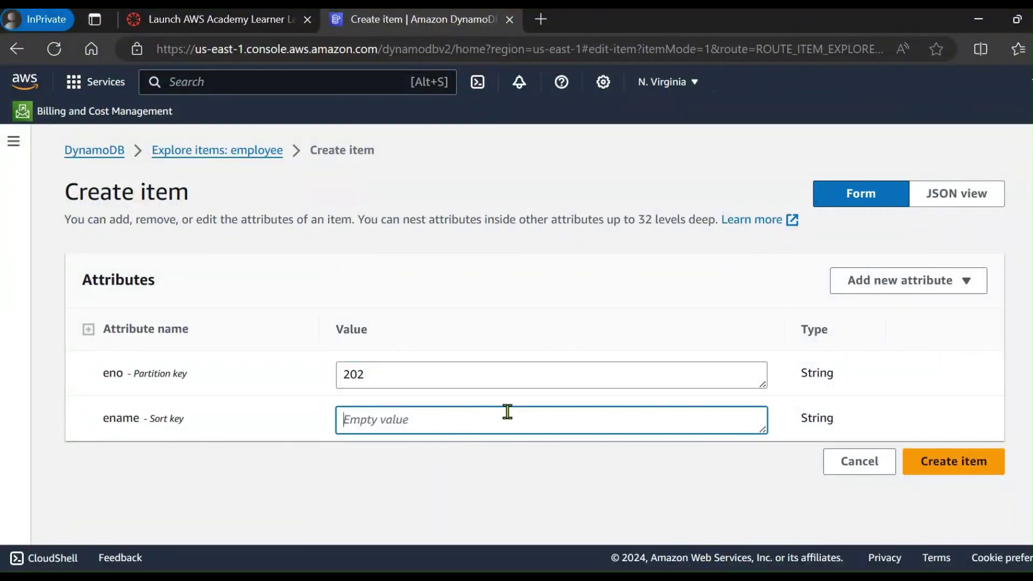
text(ram)
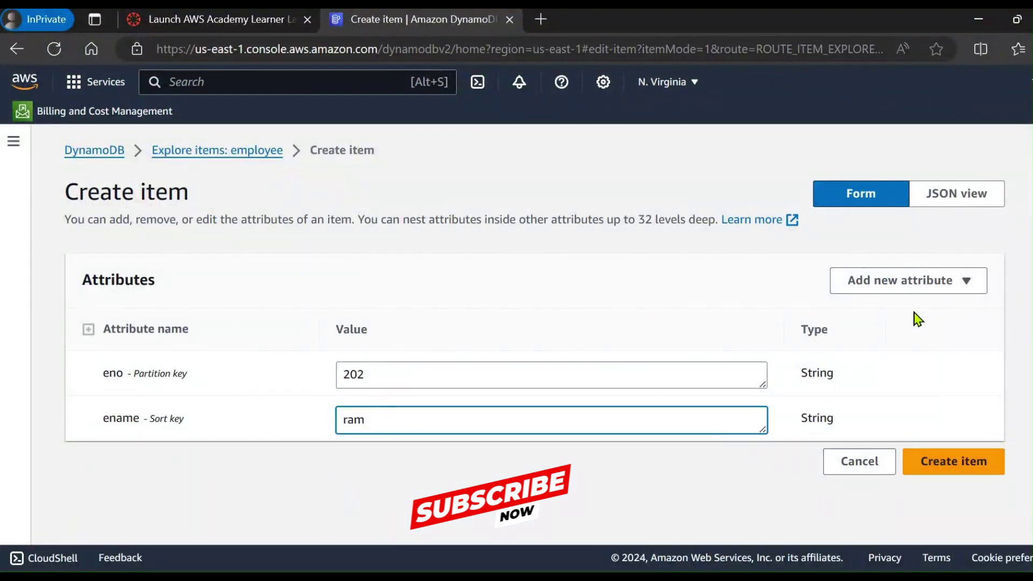
- Add a String attribute dept with the value Sales to the item with eno 202 and create the item
click(881, 295)
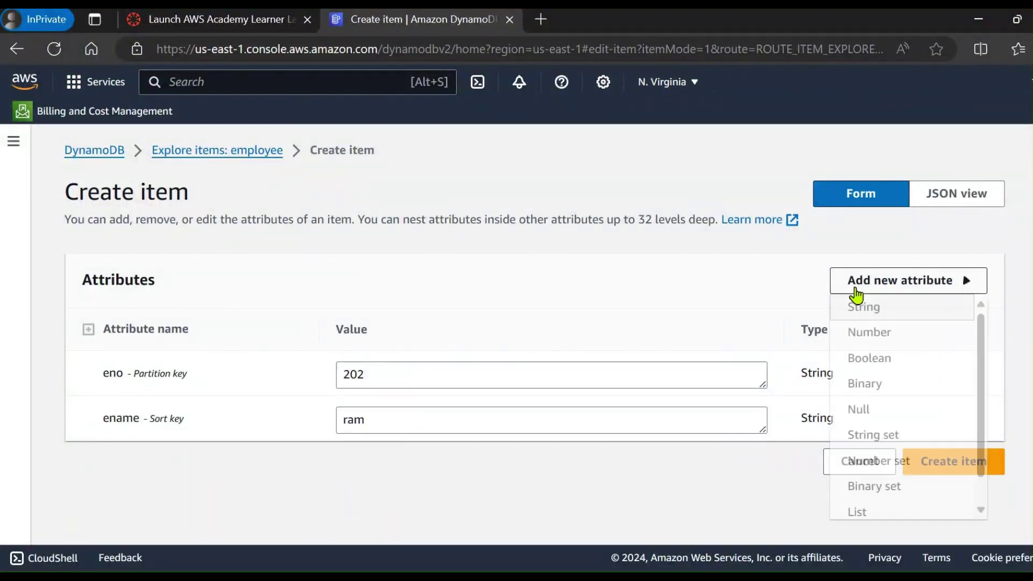
click(859, 318)
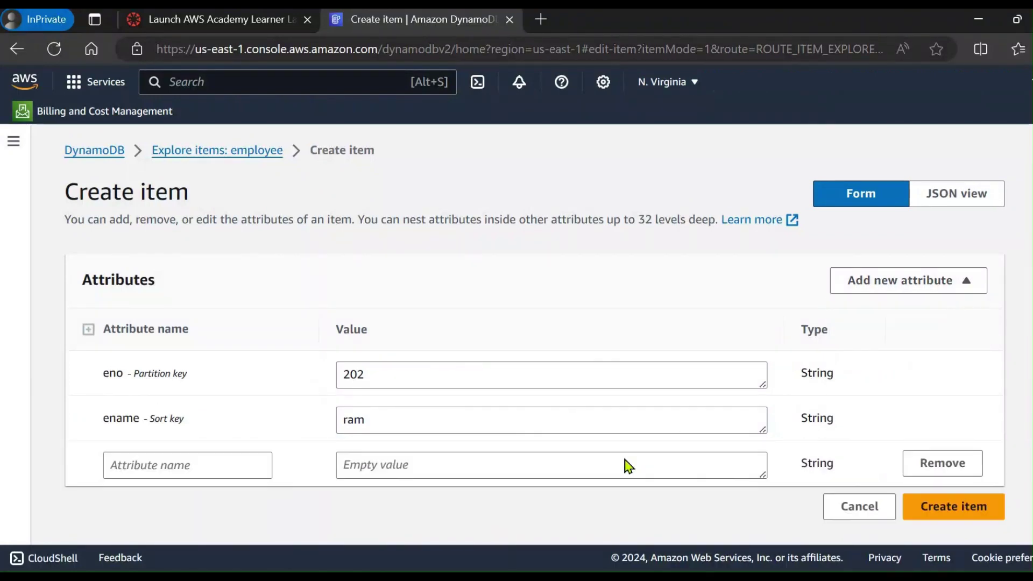
click(217, 466)
text(dept)
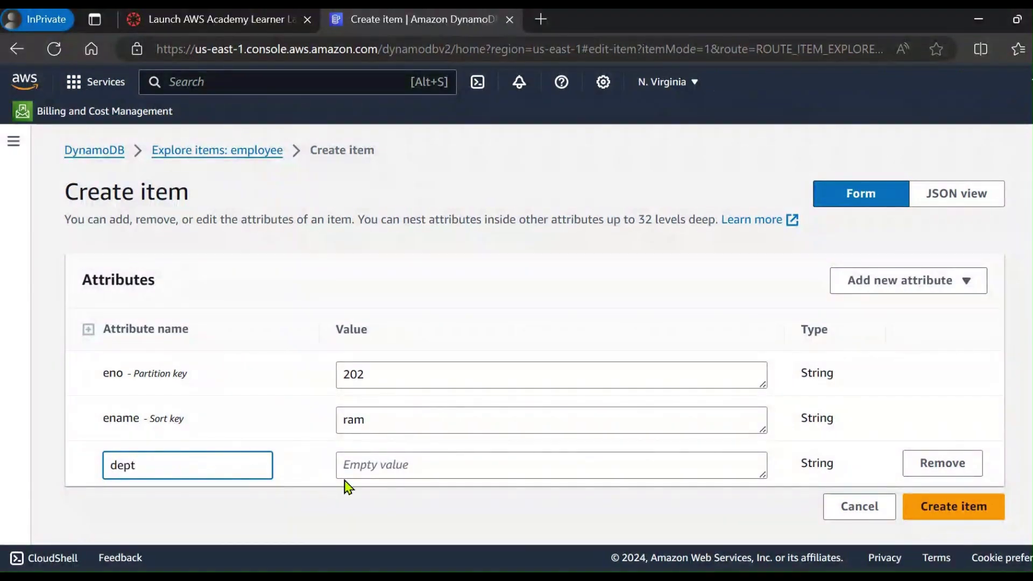
click(376, 465)
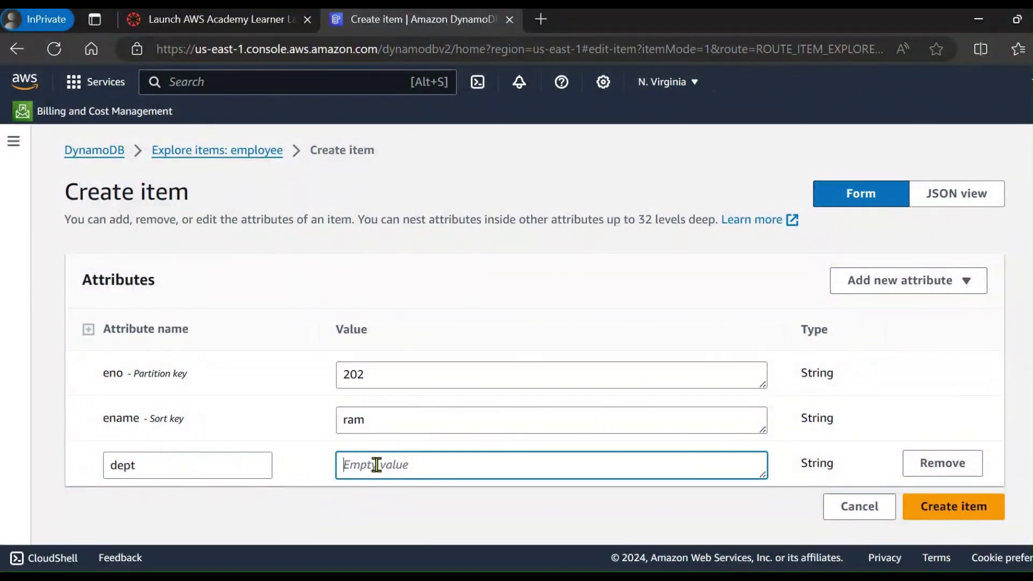
text(Sales)
click(945, 518)
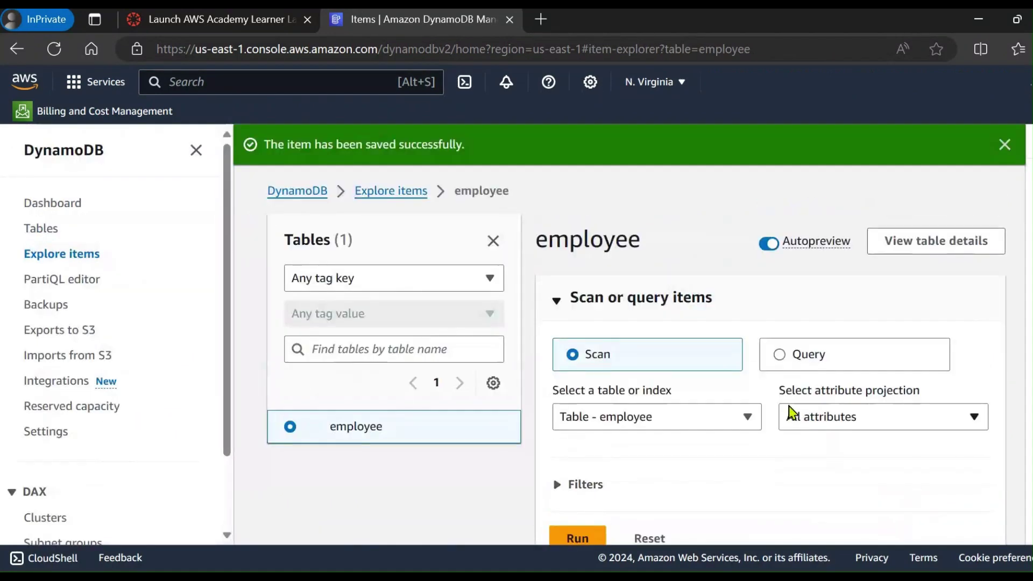
- Start a third item in the employee table with eno 303 and the employee's name as ename
scroll(784, 415, down, 5)
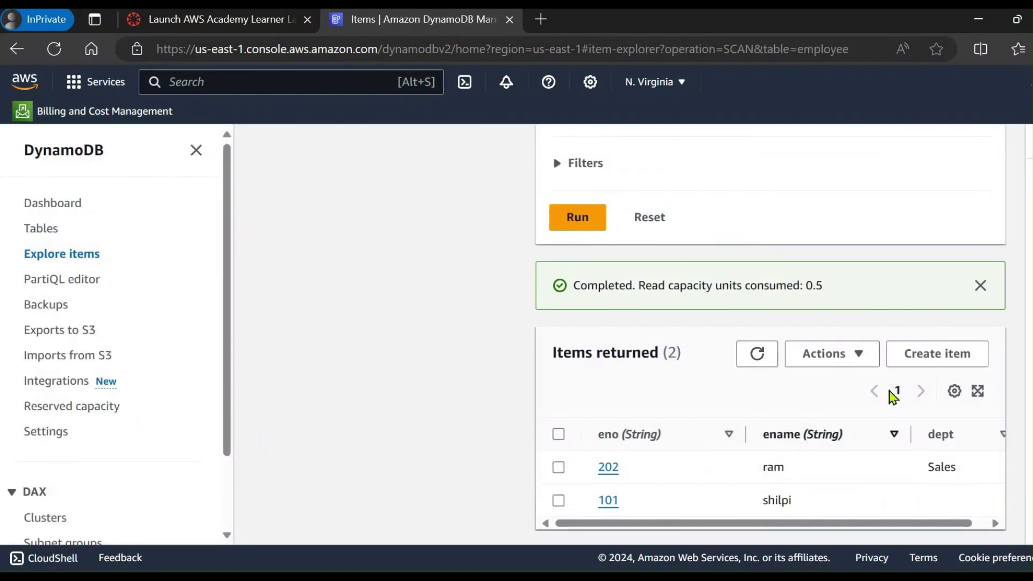
click(919, 359)
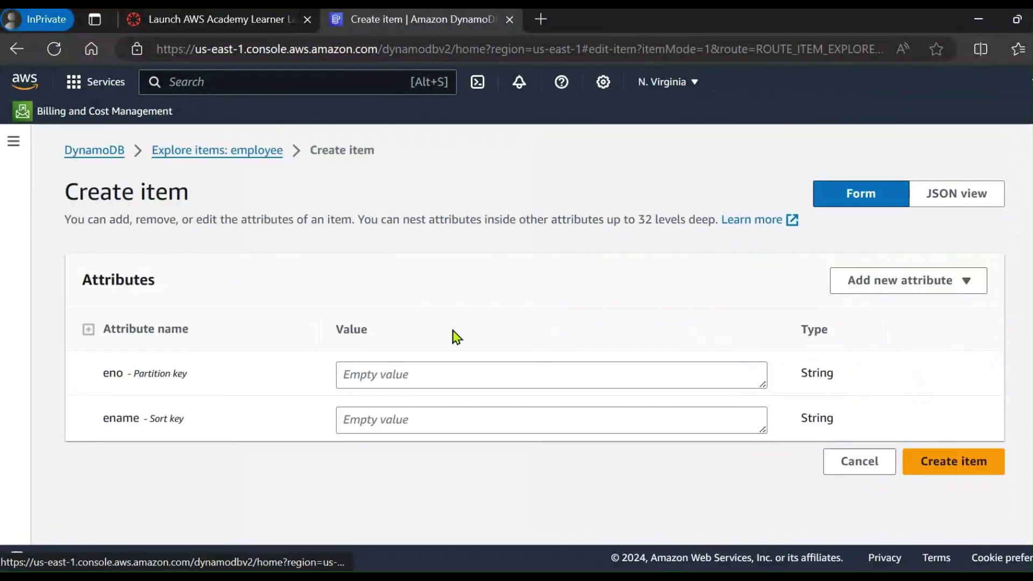
click(382, 374)
text(303)
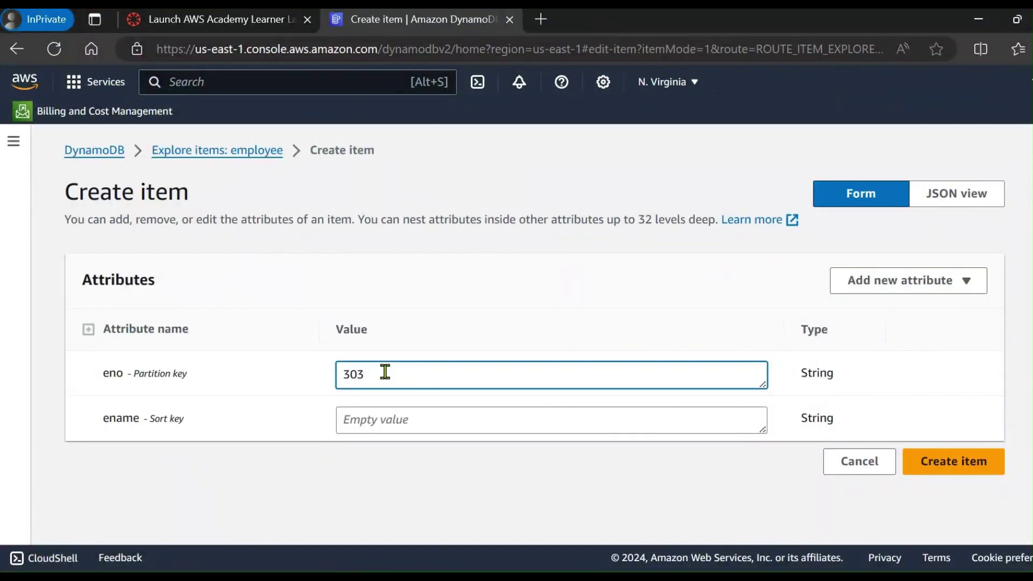
click(402, 423)
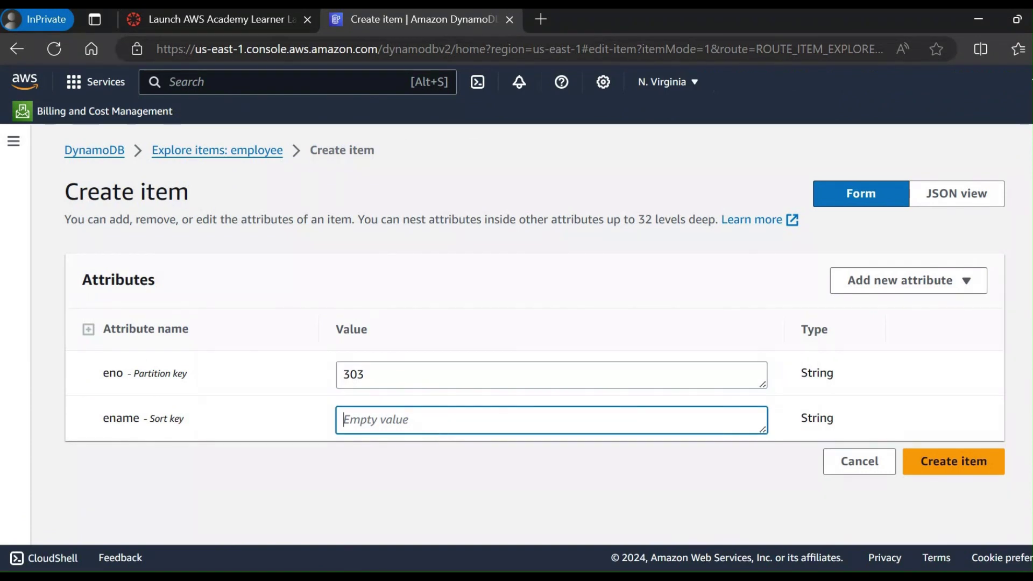
text(riya)
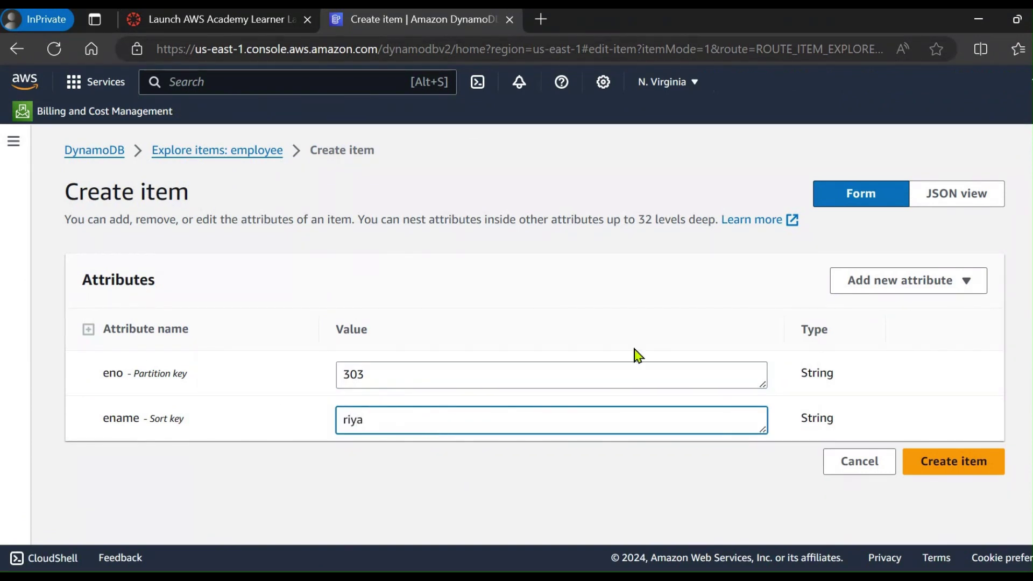
click(637, 355)
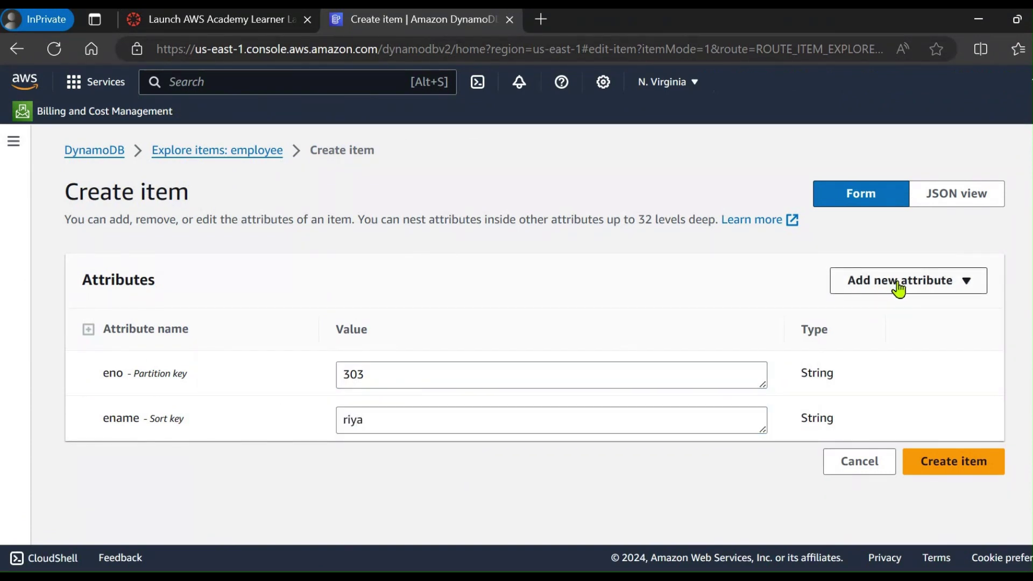
- Add a String attribute dept with the value CSE to the item with eno 303
click(898, 285)
click(857, 310)
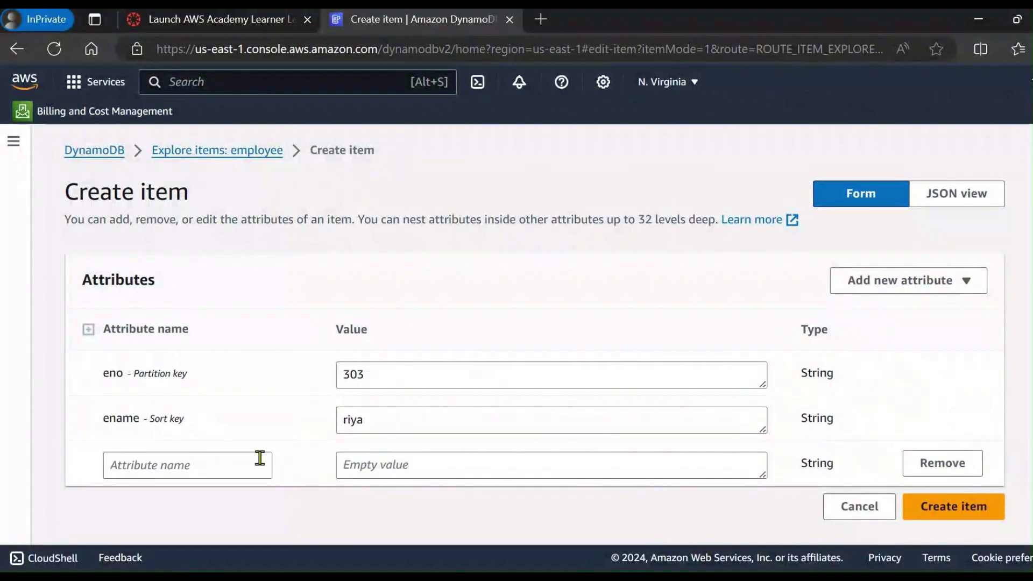
click(260, 459)
text(dept)
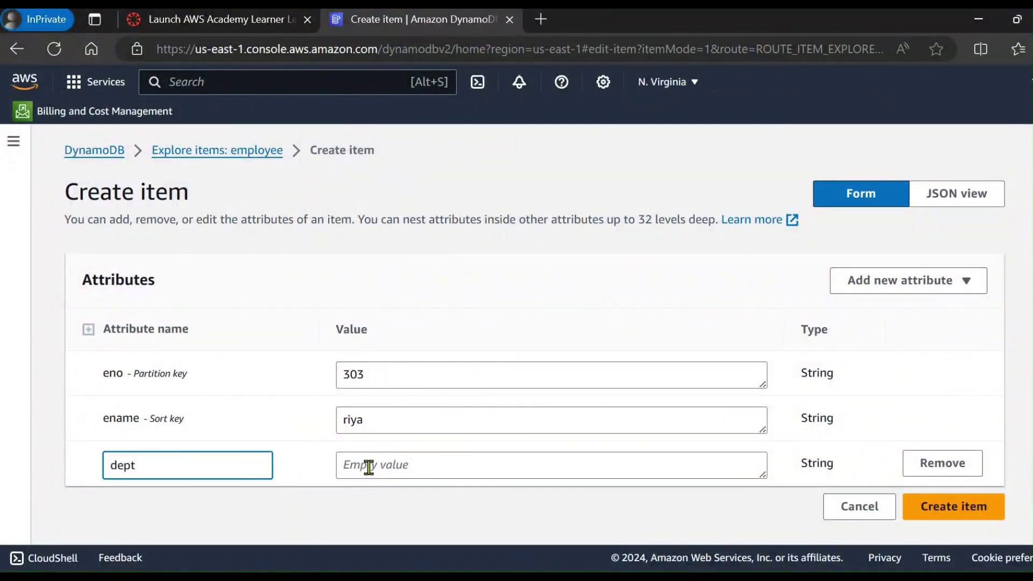
click(369, 466)
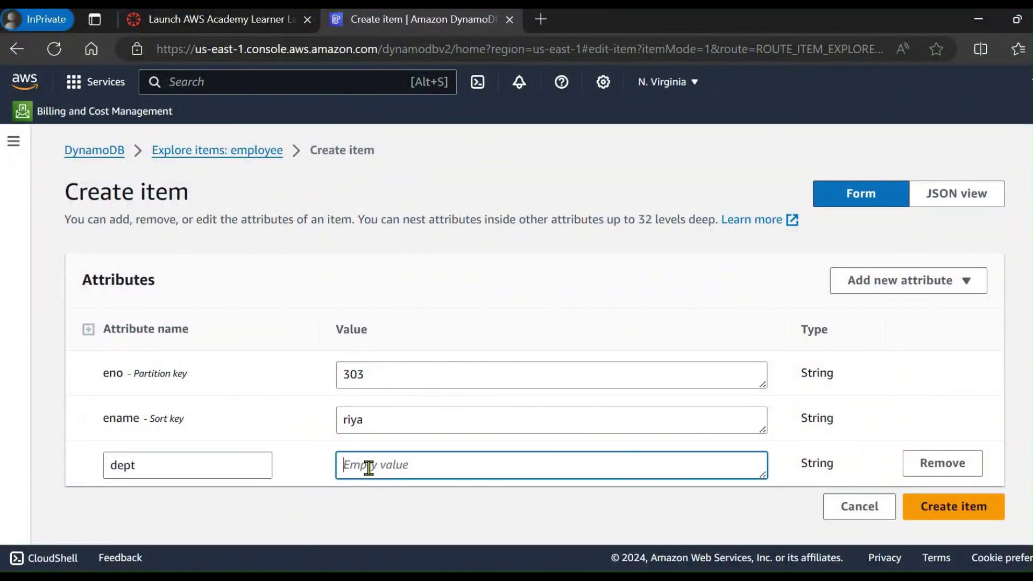
text(CSE)
click(47, 511)
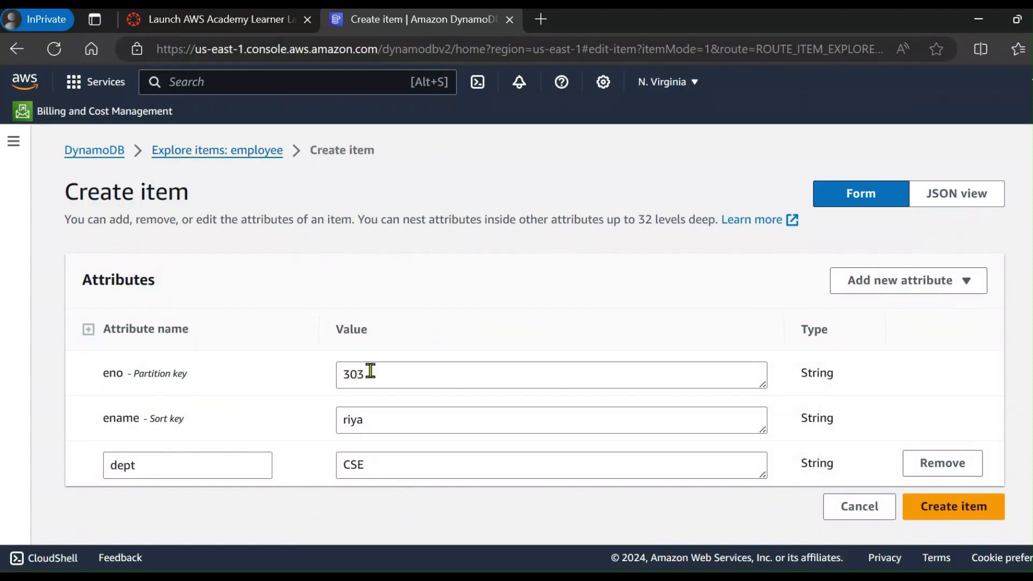
- Examine the new item's attributes in DynamoDB JSON format and return to the form view
click(944, 203)
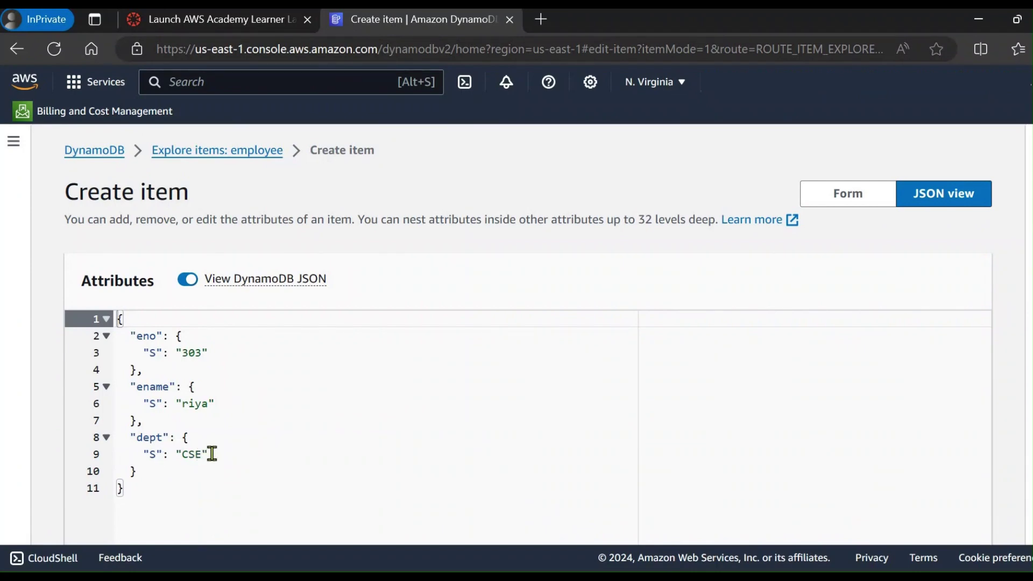
scroll(305, 391, down, 2)
drag(121, 412, 42, 240)
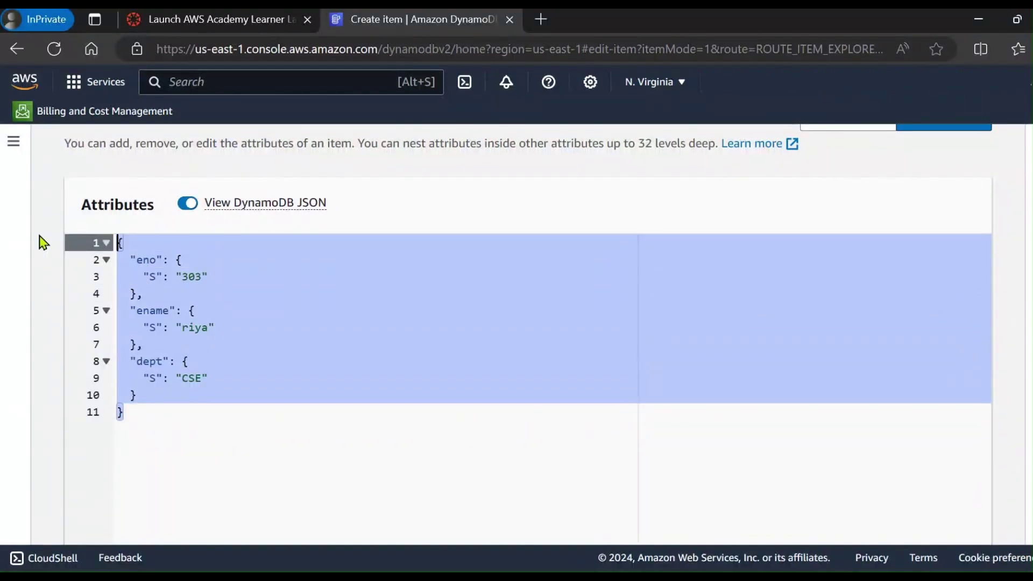
scroll(555, 240, up, 2)
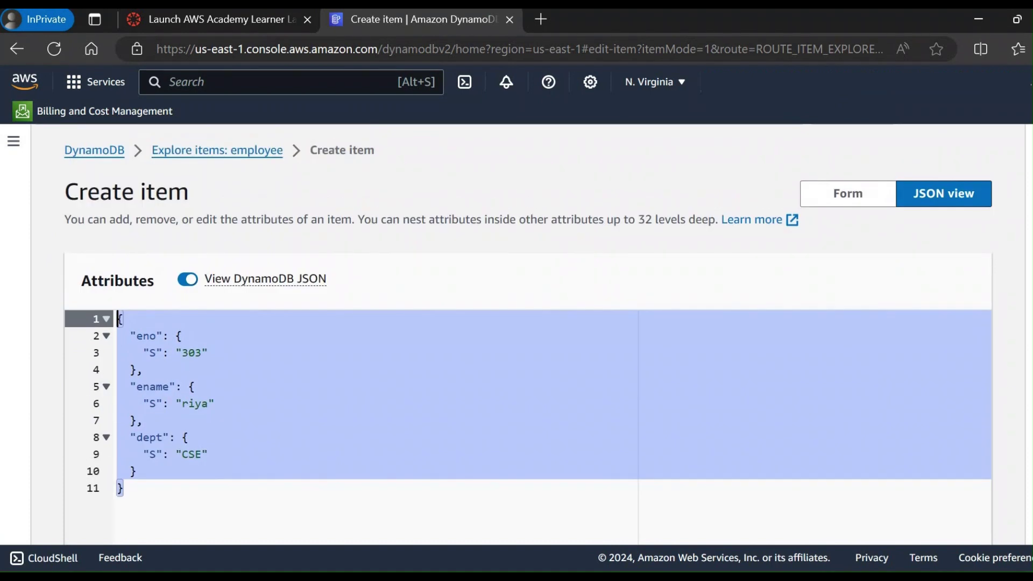
click(857, 200)
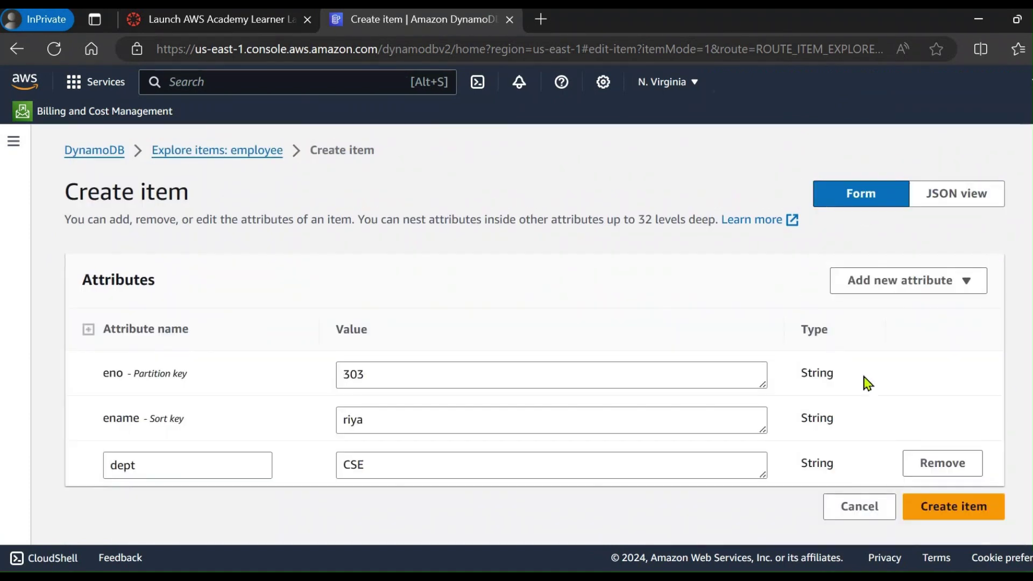
- Create the item with eno 303 and review the items returned for the employee table
click(947, 514)
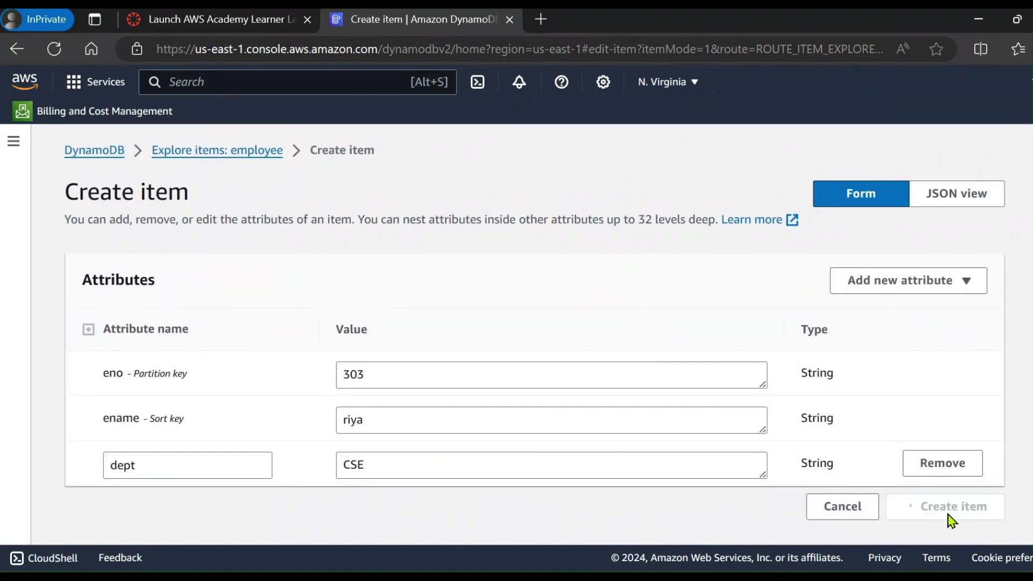
scroll(682, 429, down, 5)
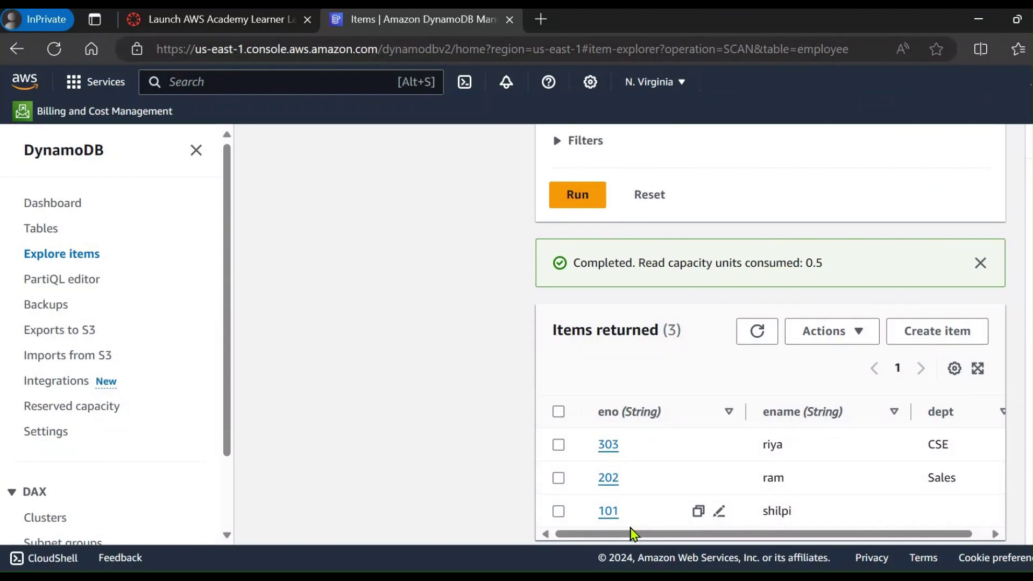
scroll(323, 366, up, 5)
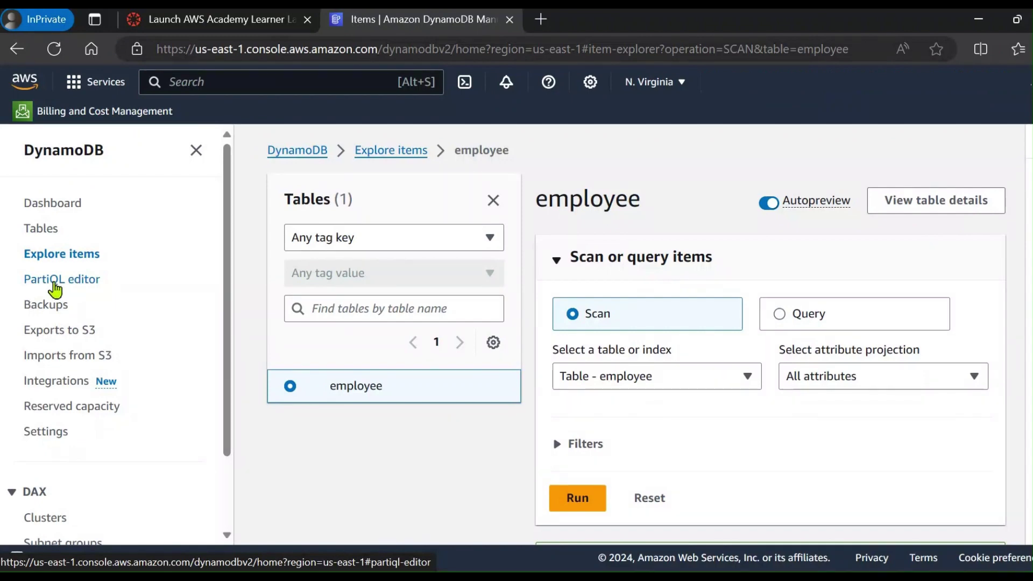
- Open the PartiQL editor and expand the employee table to show its partition and sort keys
click(55, 284)
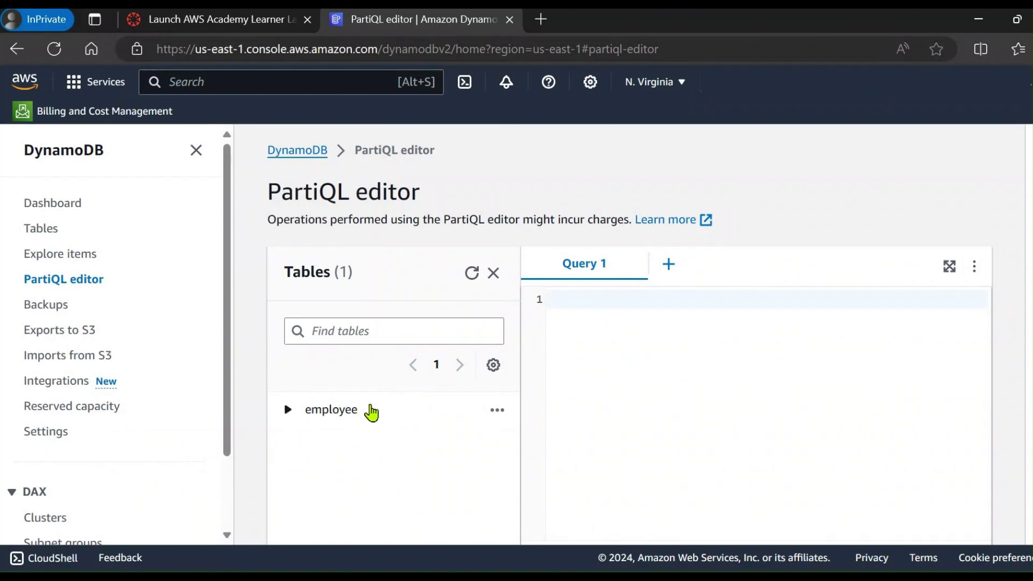
scroll(323, 387, down, 1)
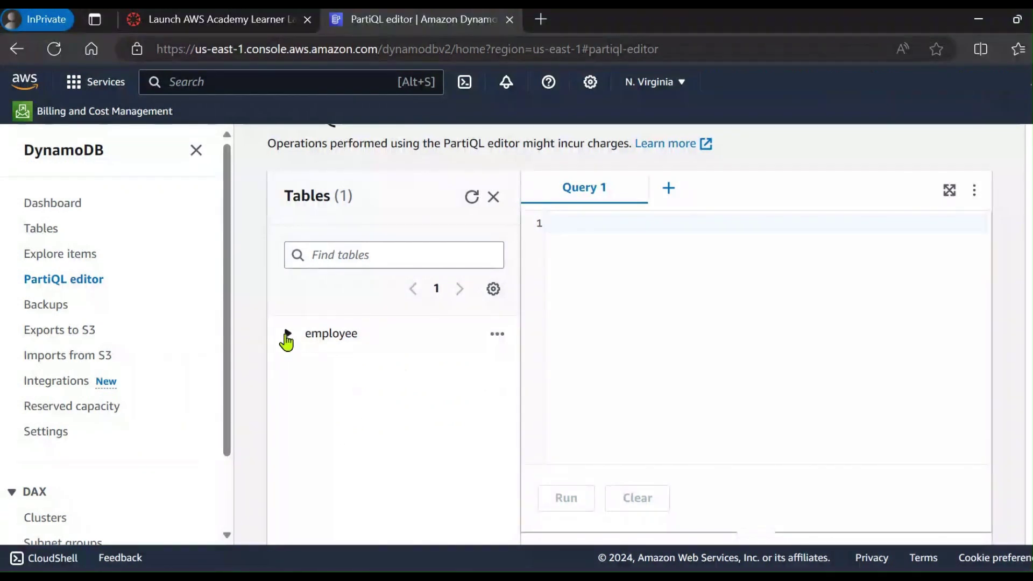
click(288, 334)
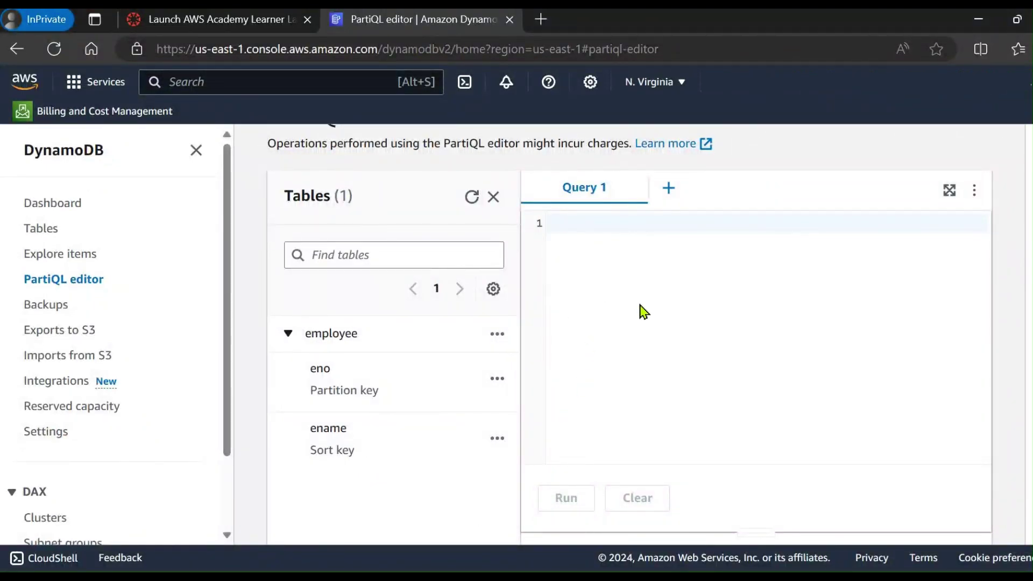
- Write the query SELECT * FROM "employee" in Query 1
click(607, 254)
key(Caps_Lock)
text(SE)
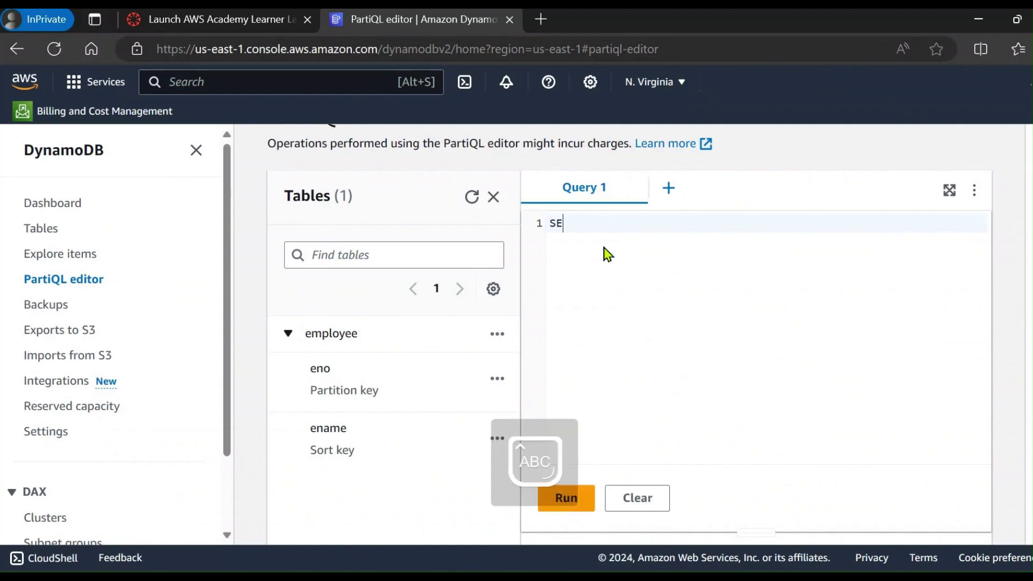
text(LECT * FROM)
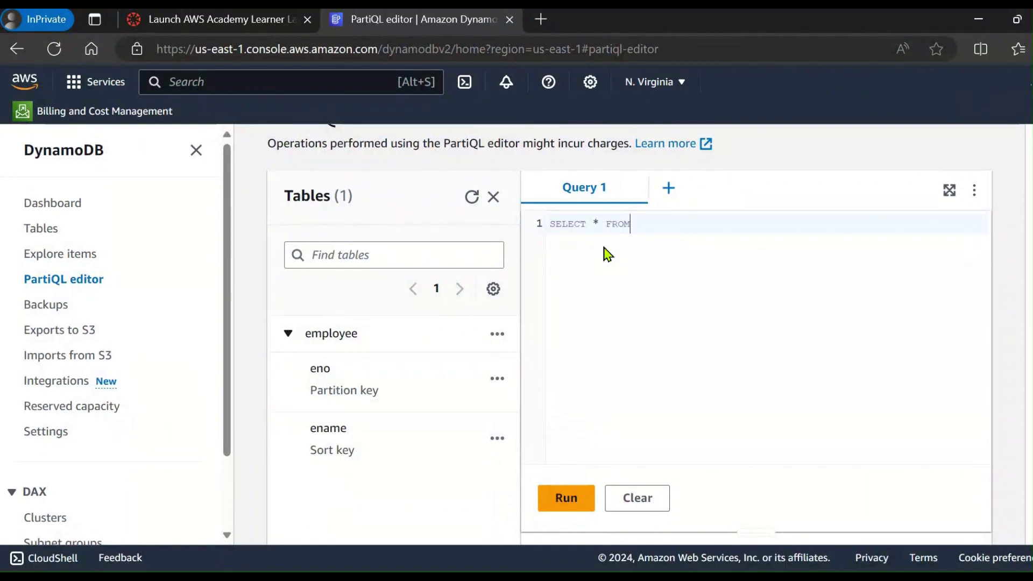
key(Caps_Lock)
text("employee")
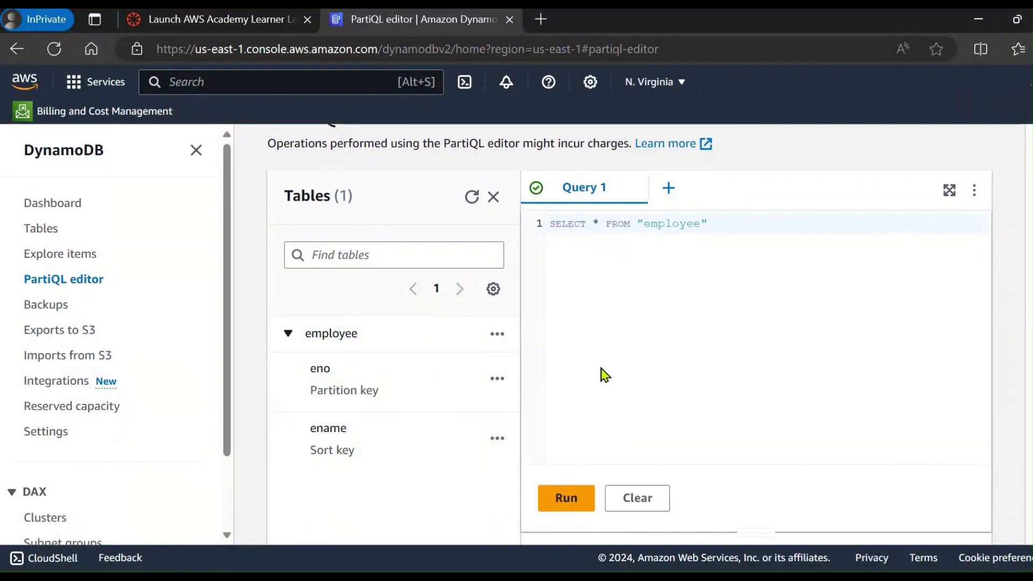
- Look over the employee table's available query actions, run the SELECT query and examine the returned items
click(497, 334)
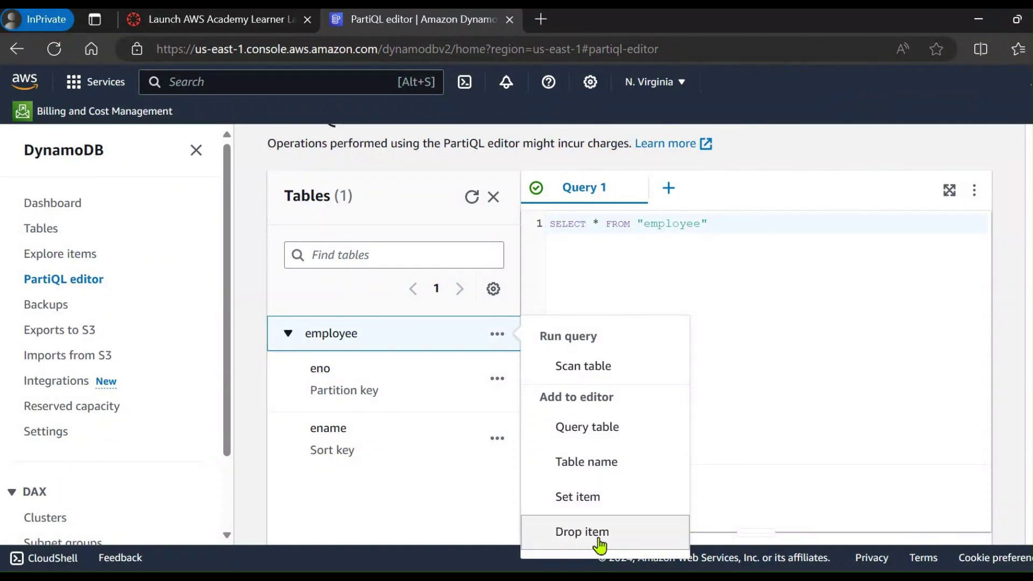
click(734, 229)
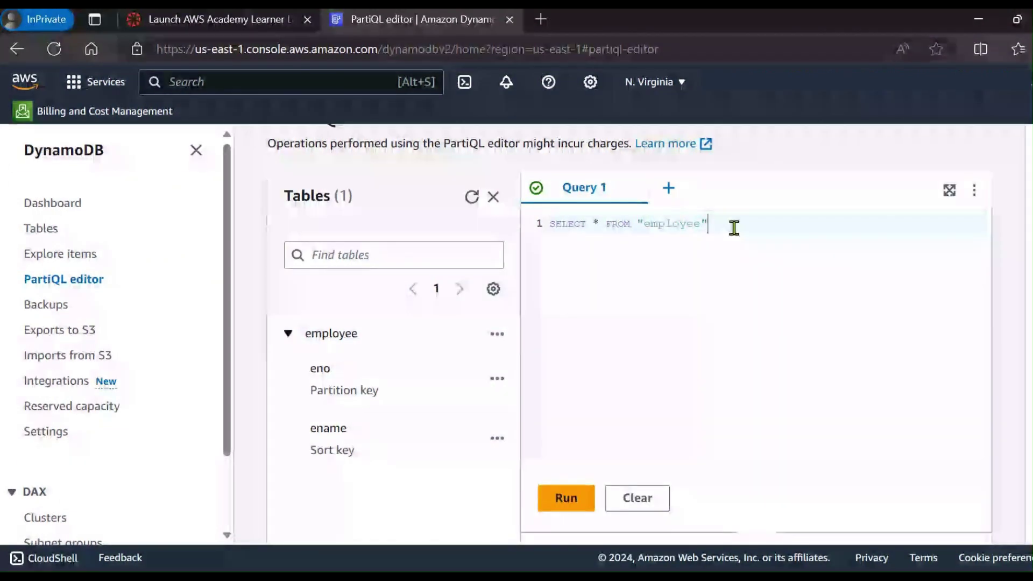
click(571, 503)
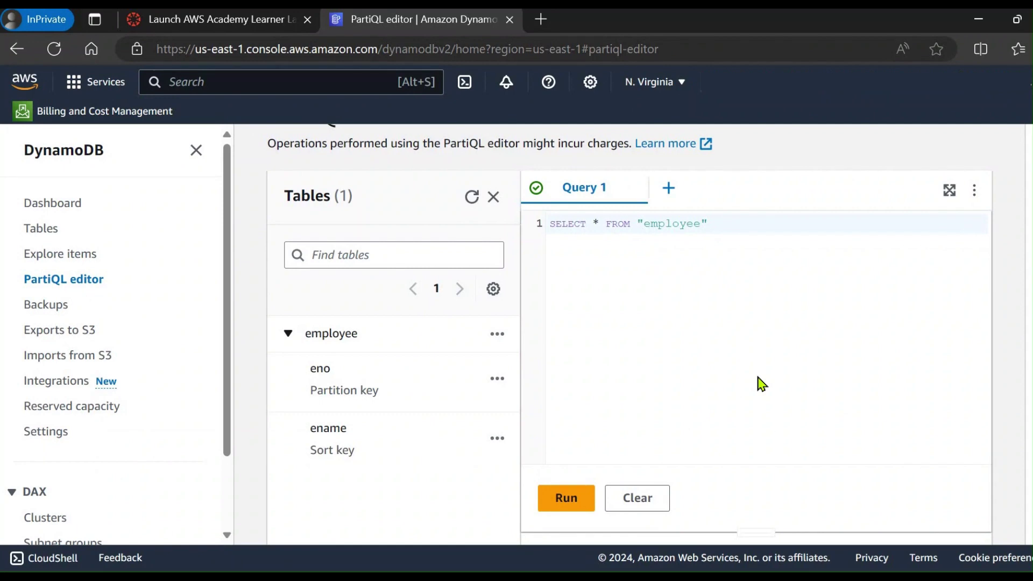
scroll(762, 384, down, 6)
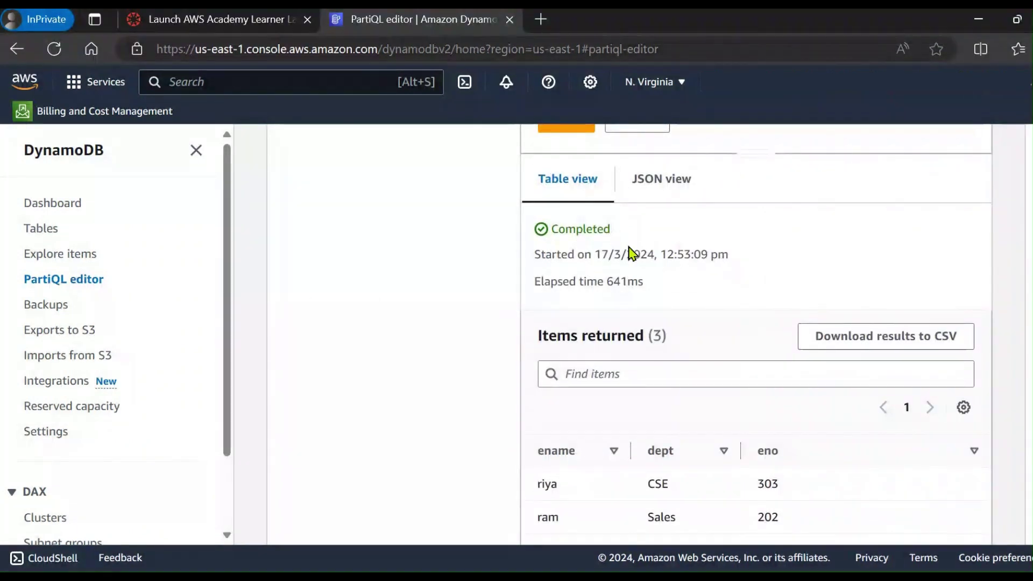
scroll(634, 279, down, 1)
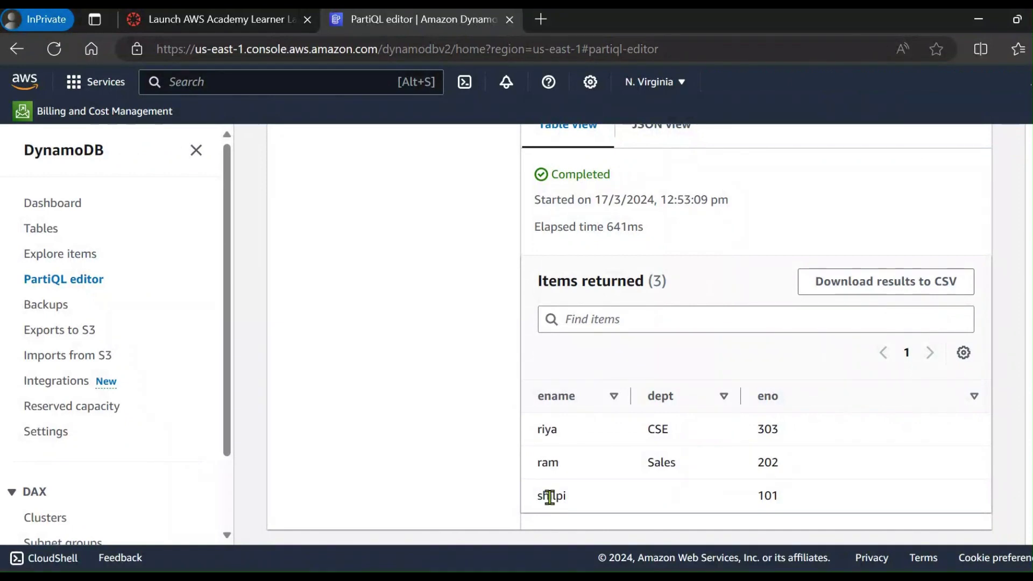
- Run a table scan on the employee table and add an empty line below the SELECT statement in Query 1
scroll(629, 473, up, 10)
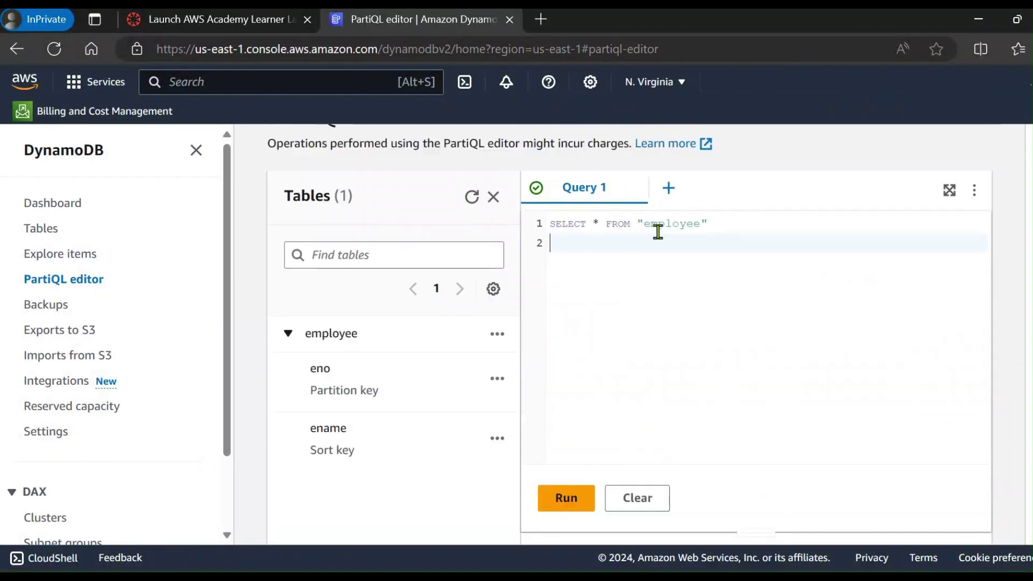
click(563, 243)
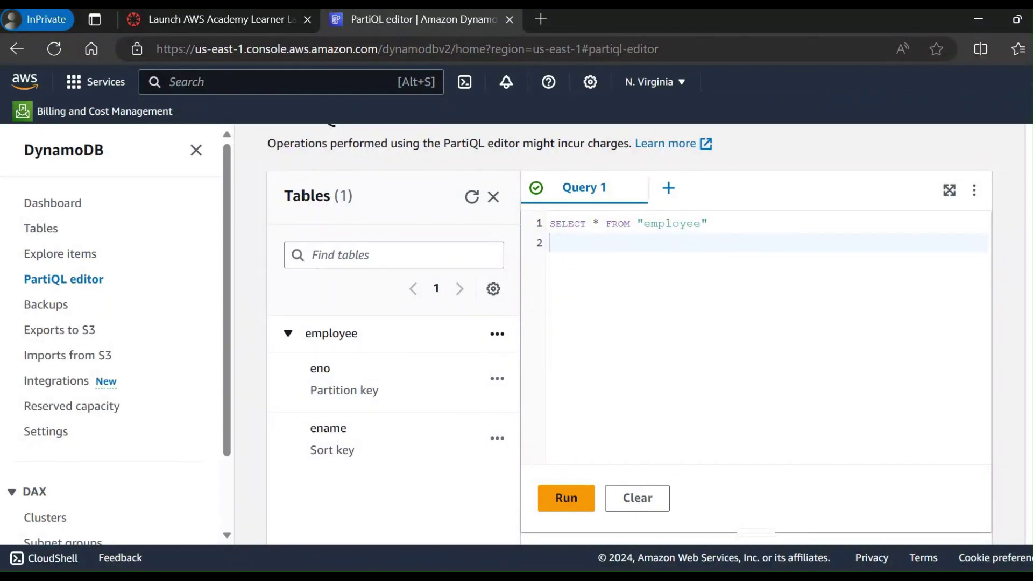
click(494, 337)
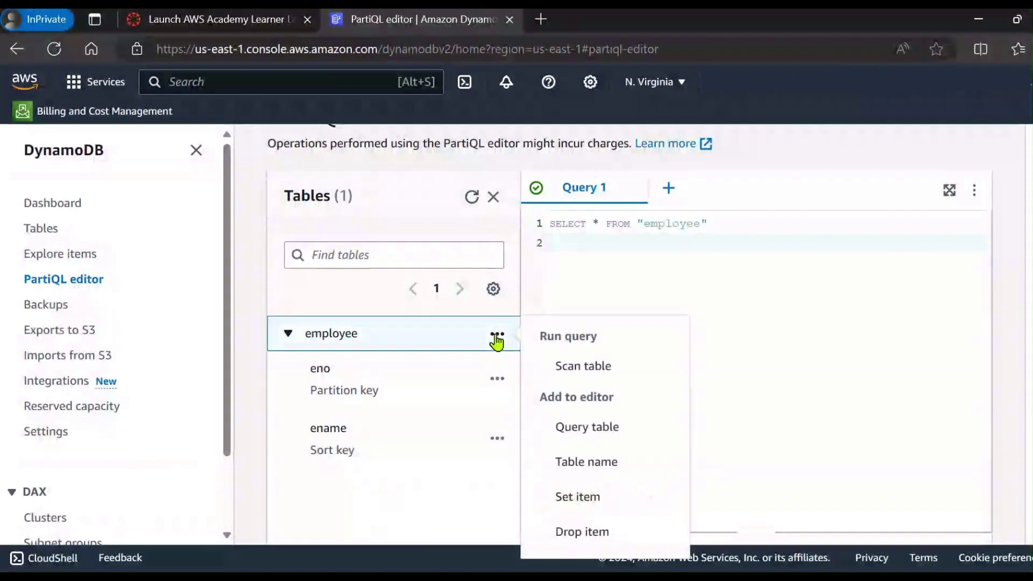
click(568, 370)
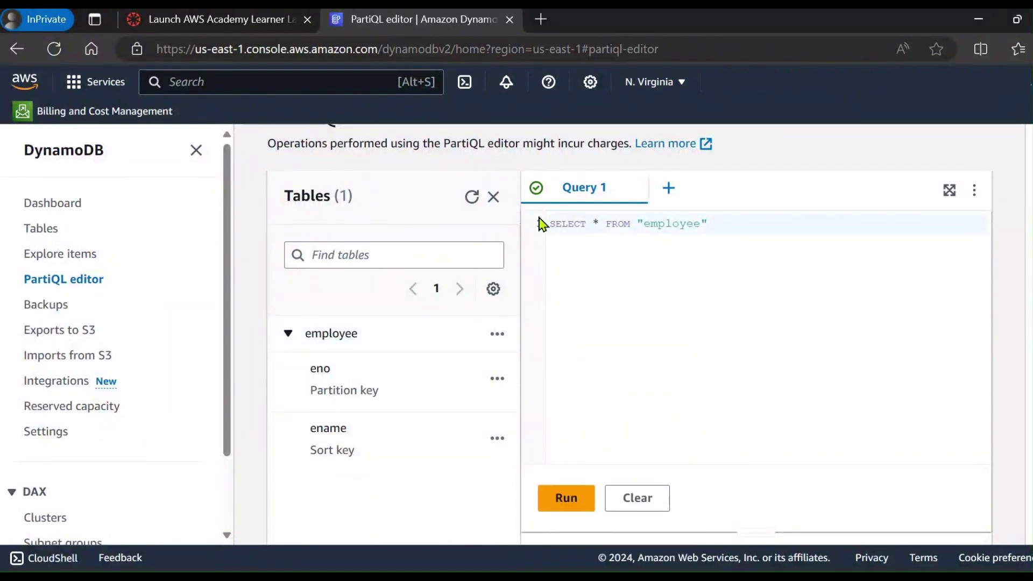
drag(552, 225, 732, 228)
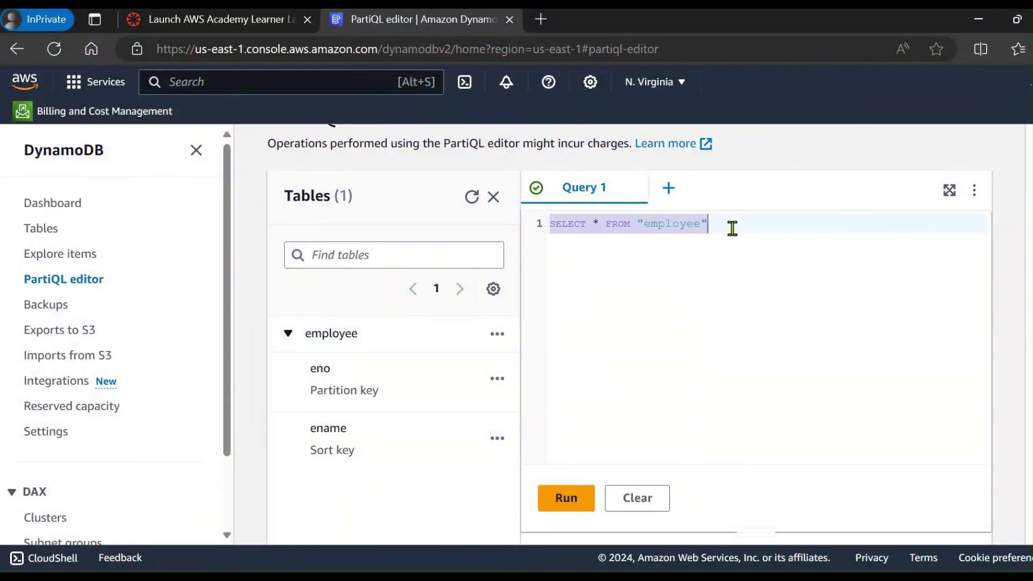
click(729, 234)
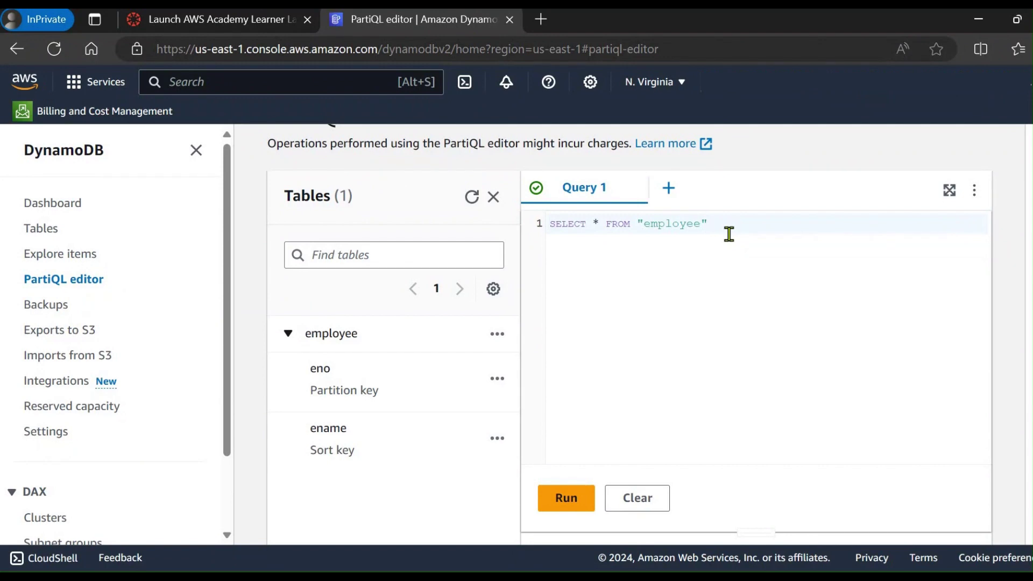
key(Return)
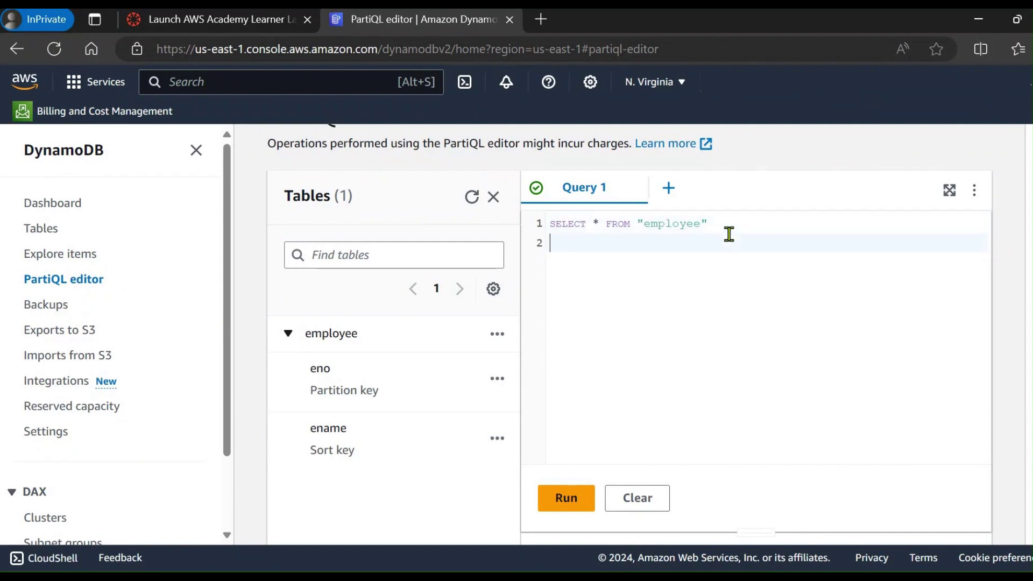
- Add the employee table's query template with WHERE conditions on eno and ename to line 2 of Query 1
click(496, 334)
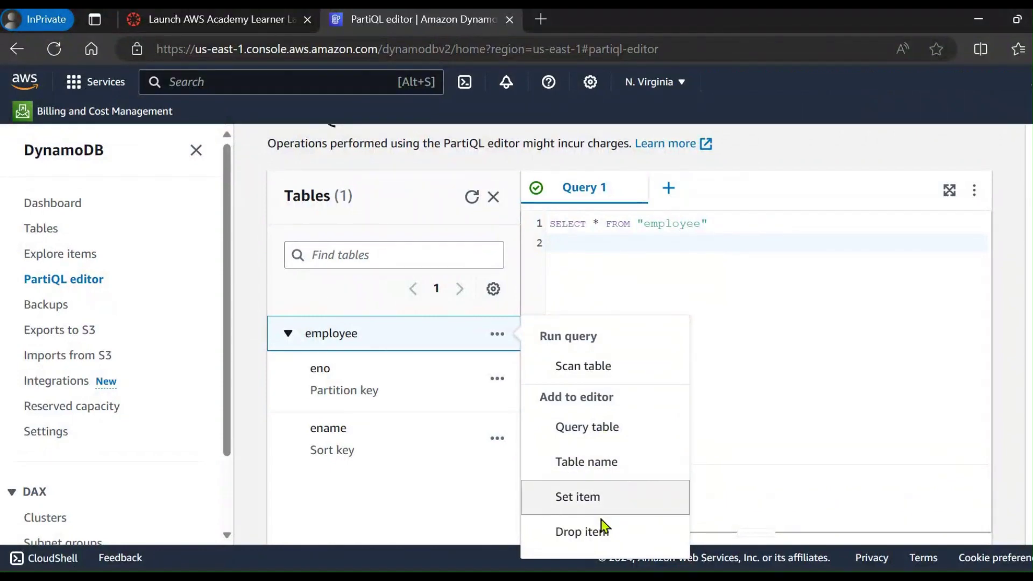
click(595, 438)
triple_click(663, 242)
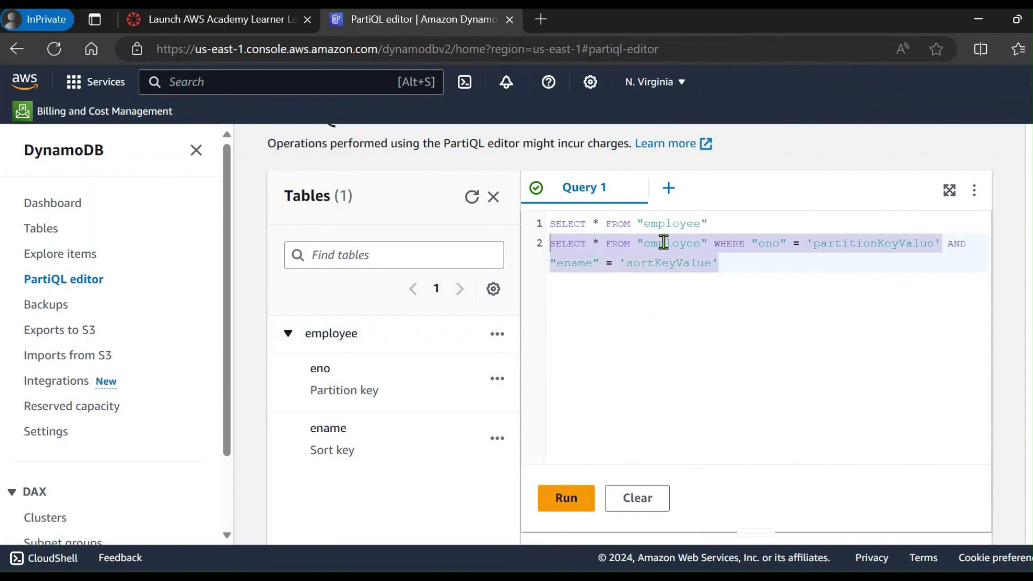
drag(715, 222, 579, 217)
click(572, 313)
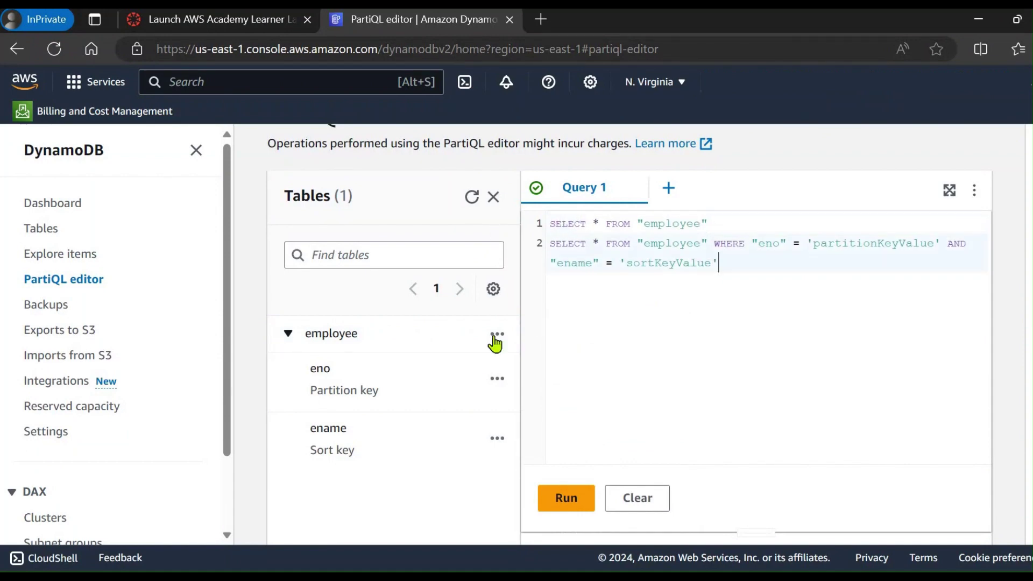
click(497, 335)
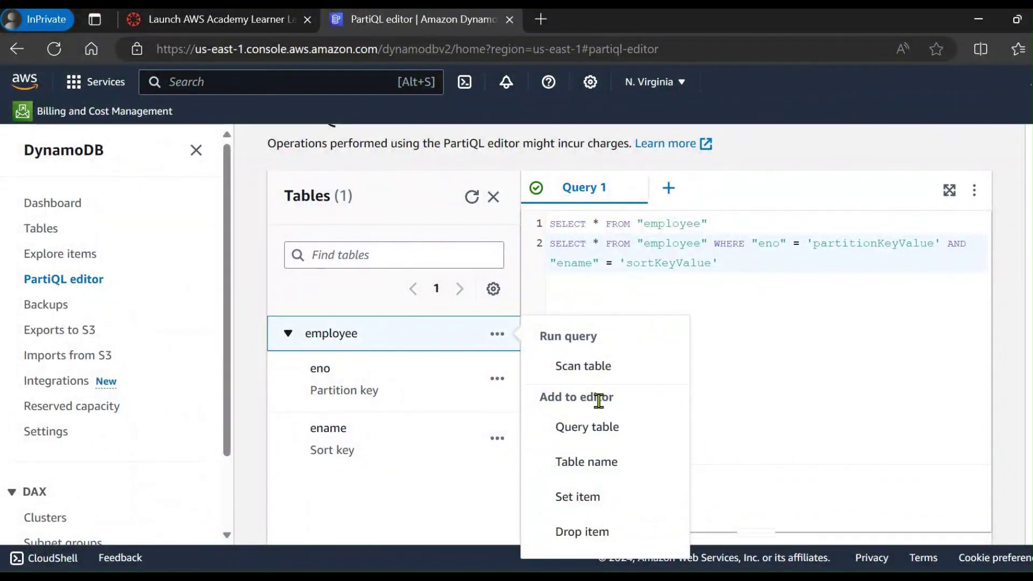
click(737, 259)
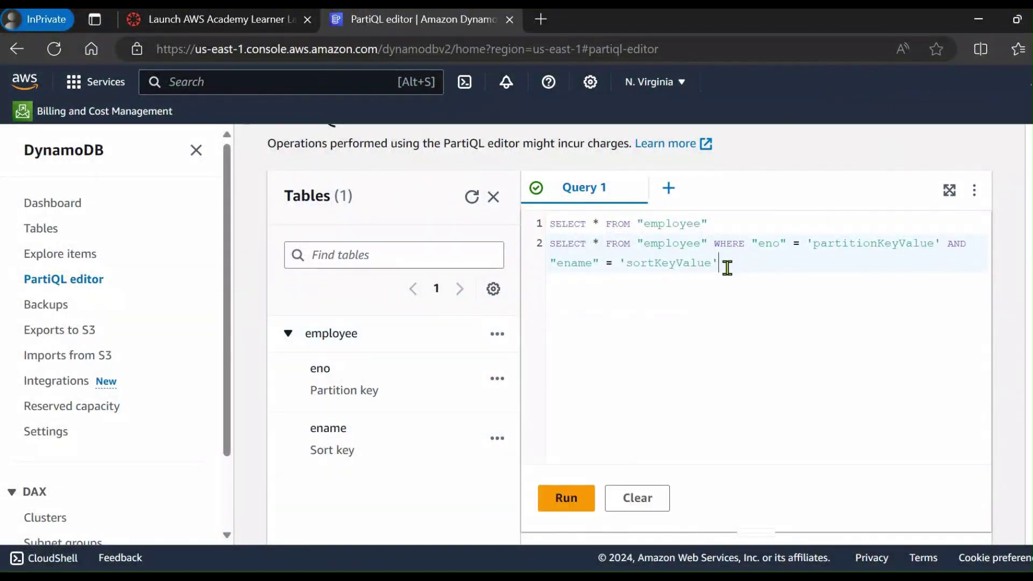
drag(727, 264, 549, 243)
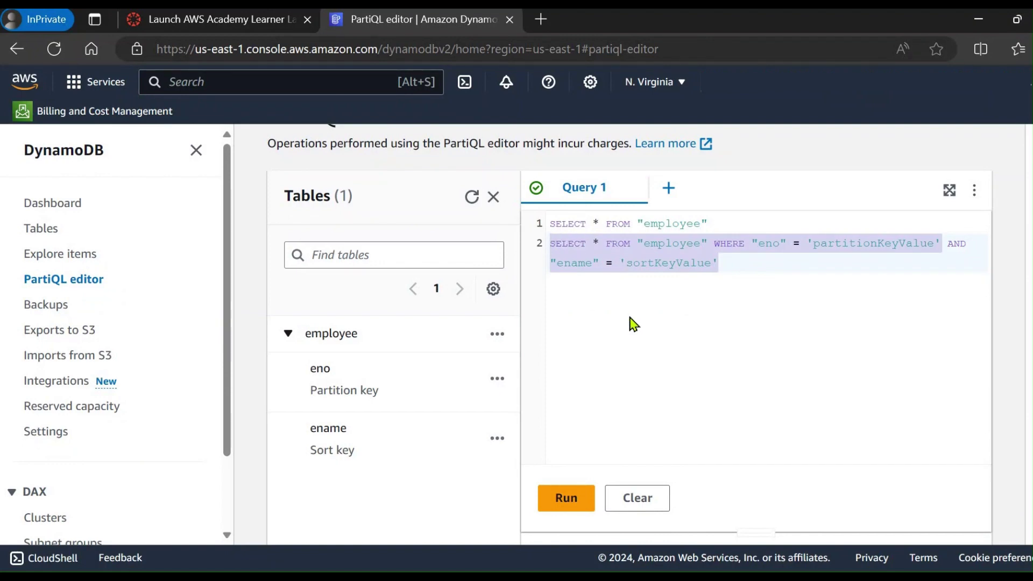
click(864, 257)
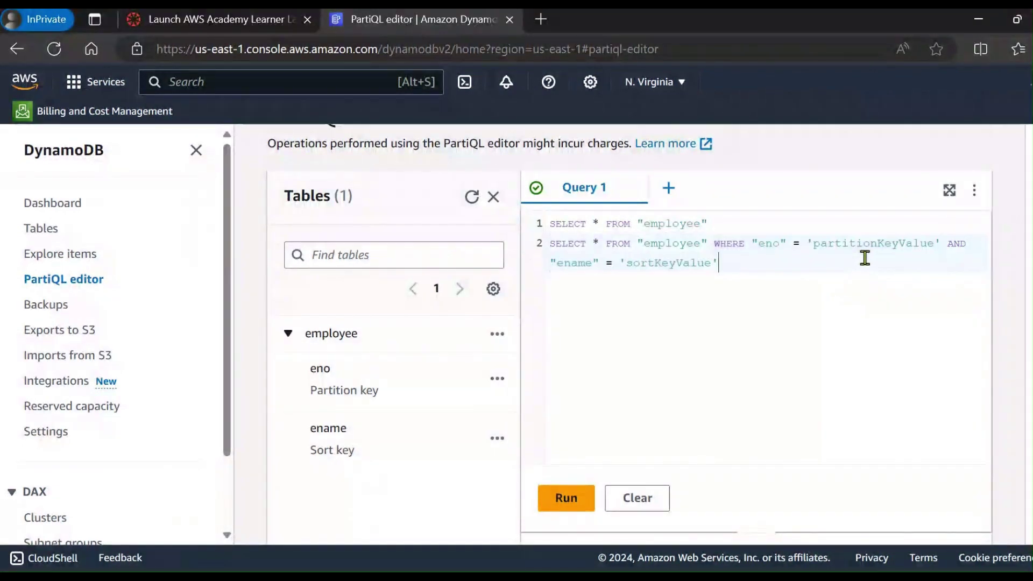
- Replace the placeholders on line 2 with 303 for eno and the employee's name for ename
double_click(846, 247)
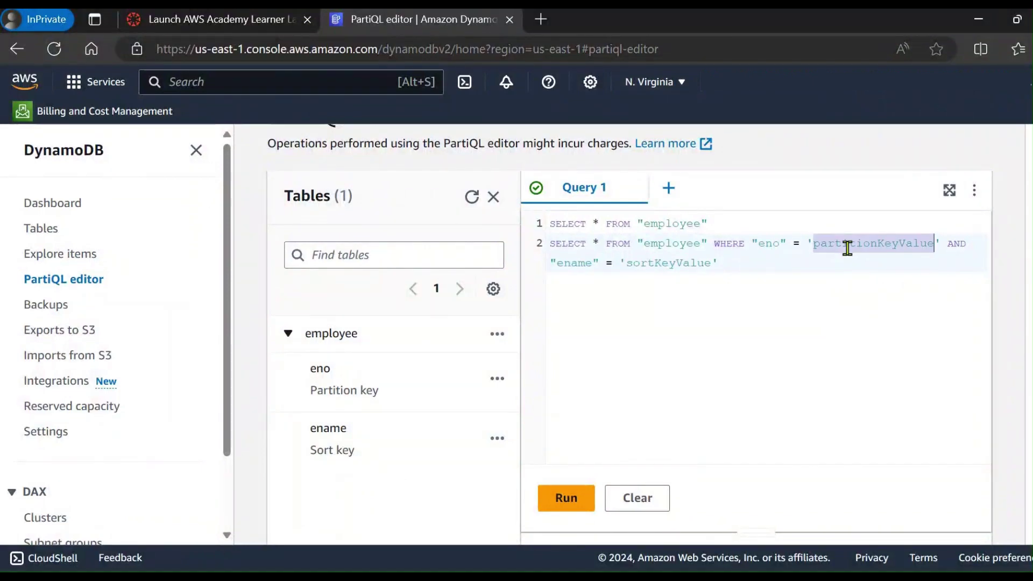
text(303)
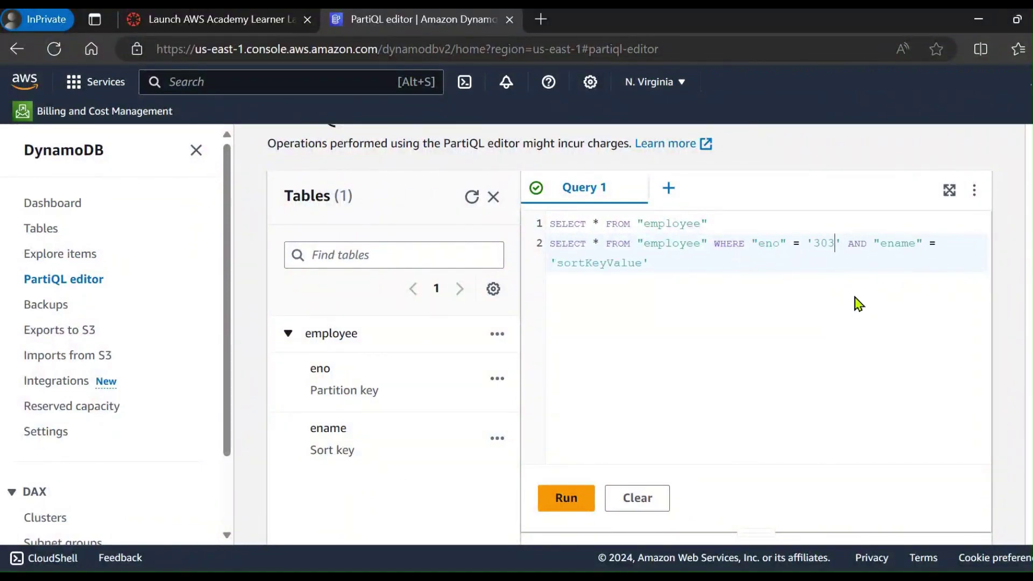
scroll(858, 304, up, 2)
double_click(599, 338)
text(riy)
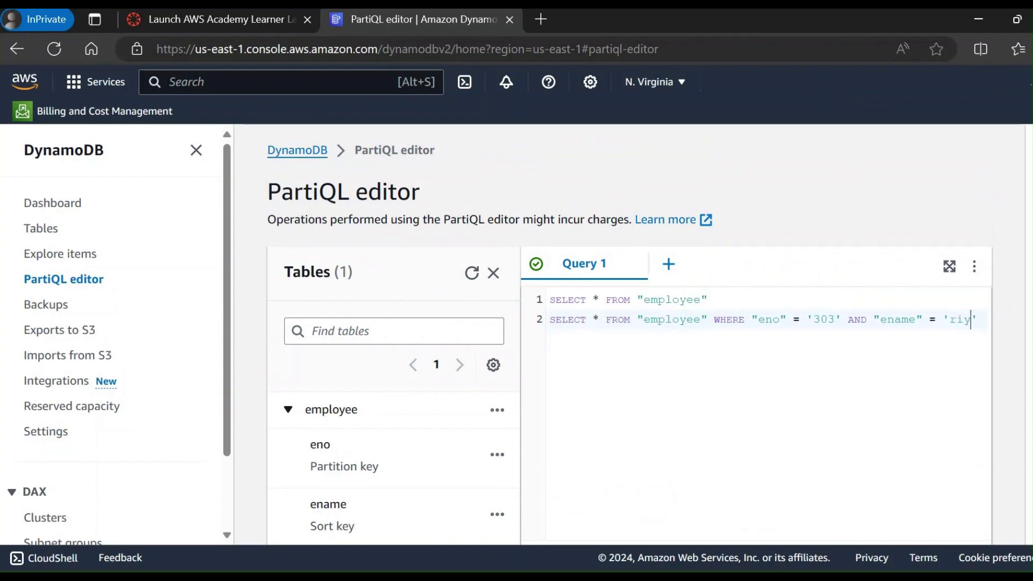
text(a)
scroll(862, 447, down, 2)
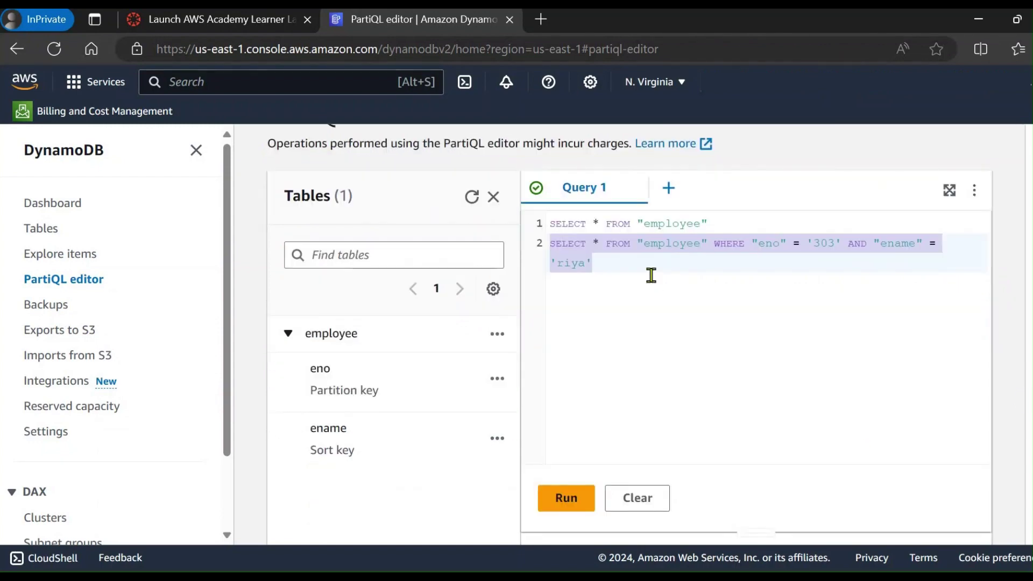
- Run only the conditional SELECT statement on line 2 and examine the returned item
click(646, 269)
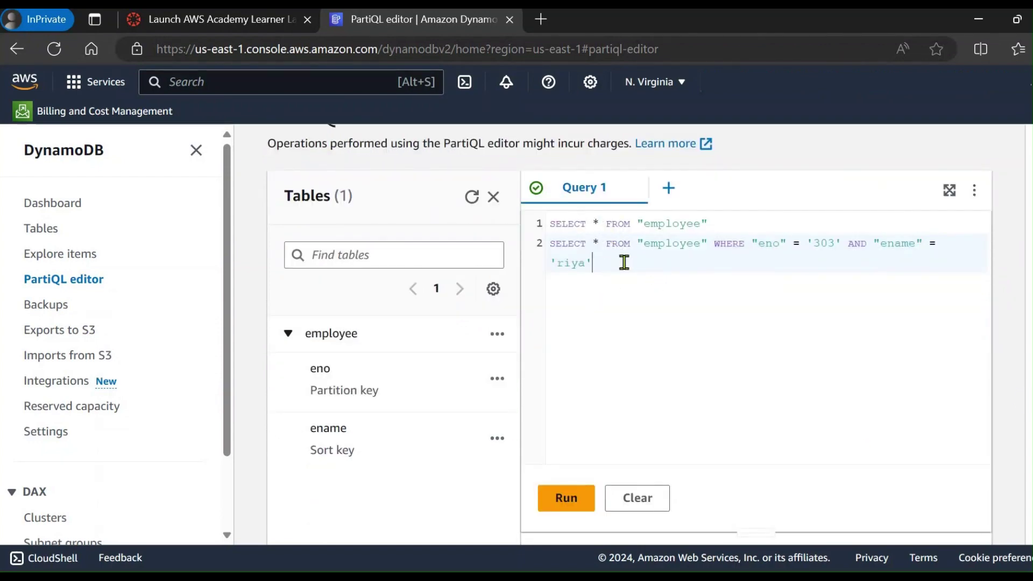
drag(603, 268, 548, 242)
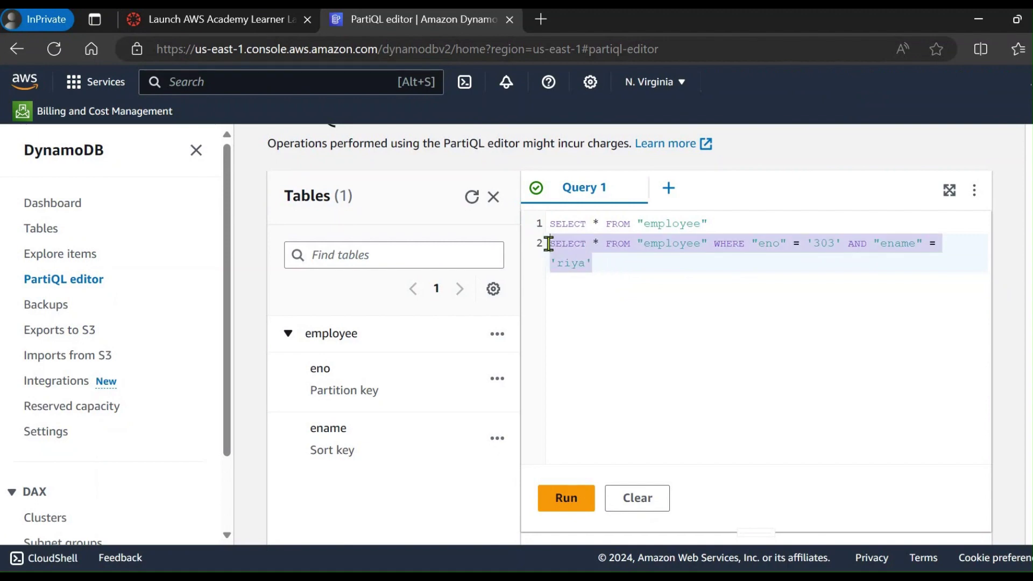
click(568, 501)
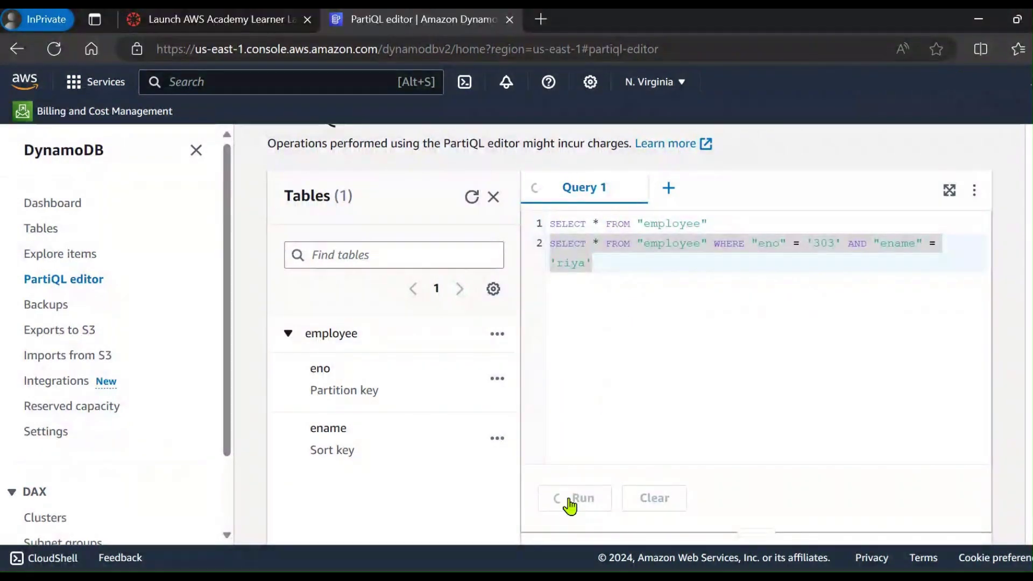
drag(590, 264, 541, 246)
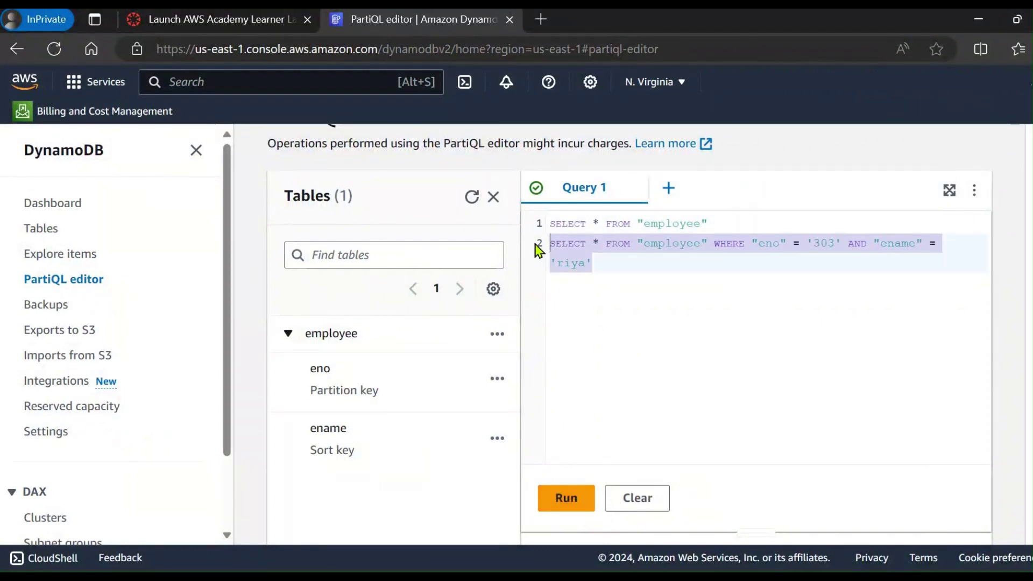
scroll(618, 304, down, 5)
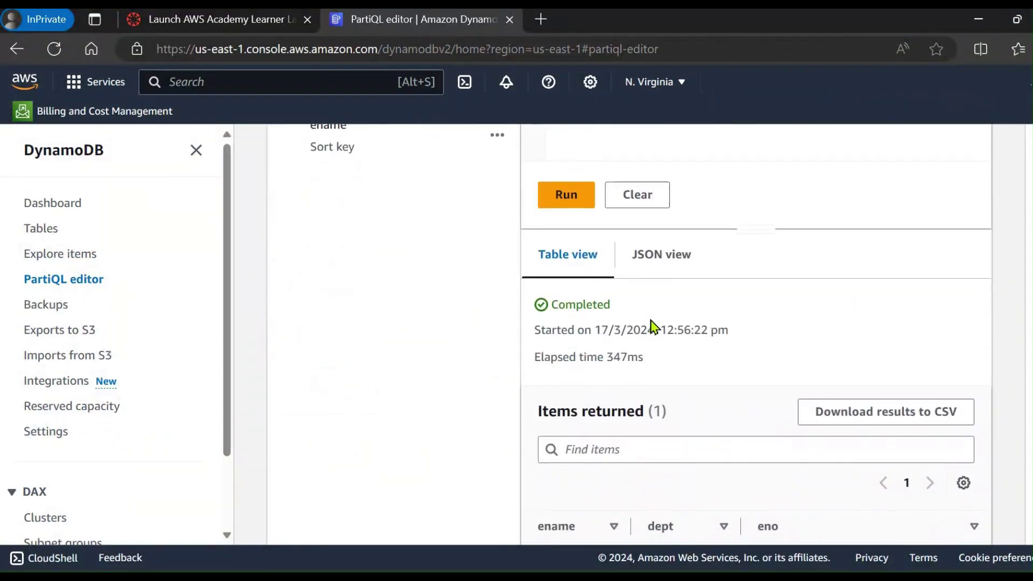
scroll(643, 376, down, 1)
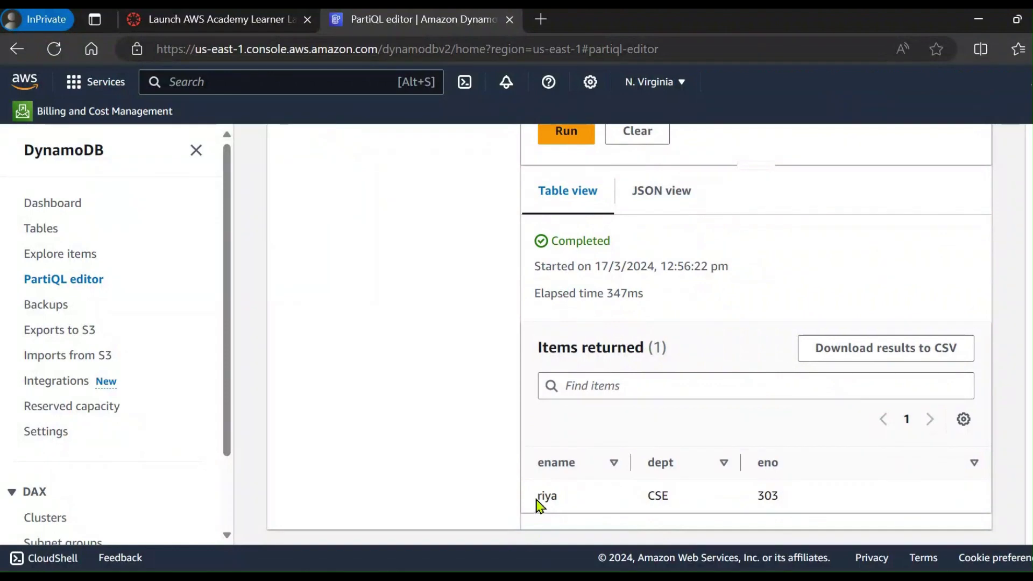
drag(537, 500, 804, 500)
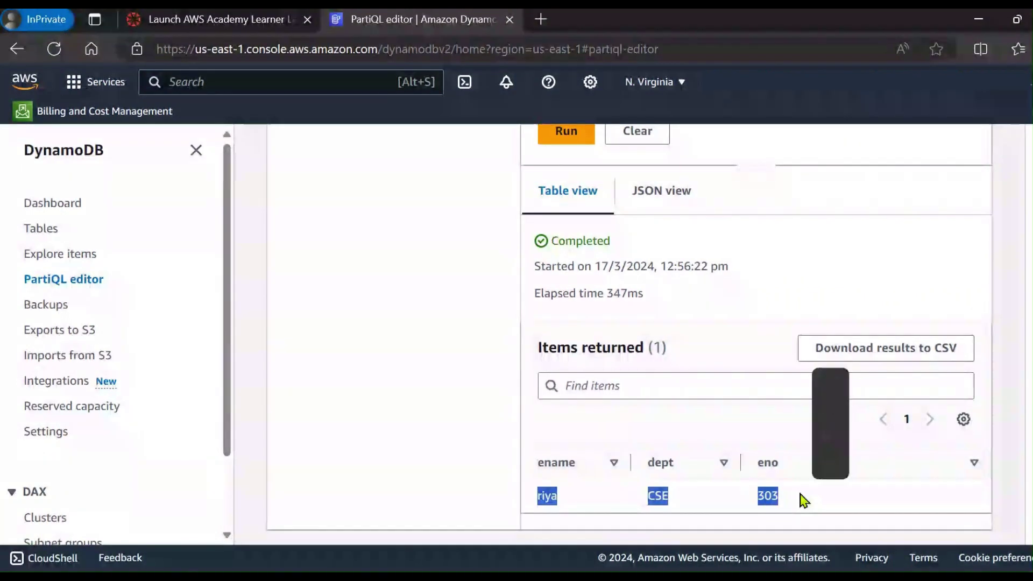
scroll(659, 323, up, 6)
click(657, 369)
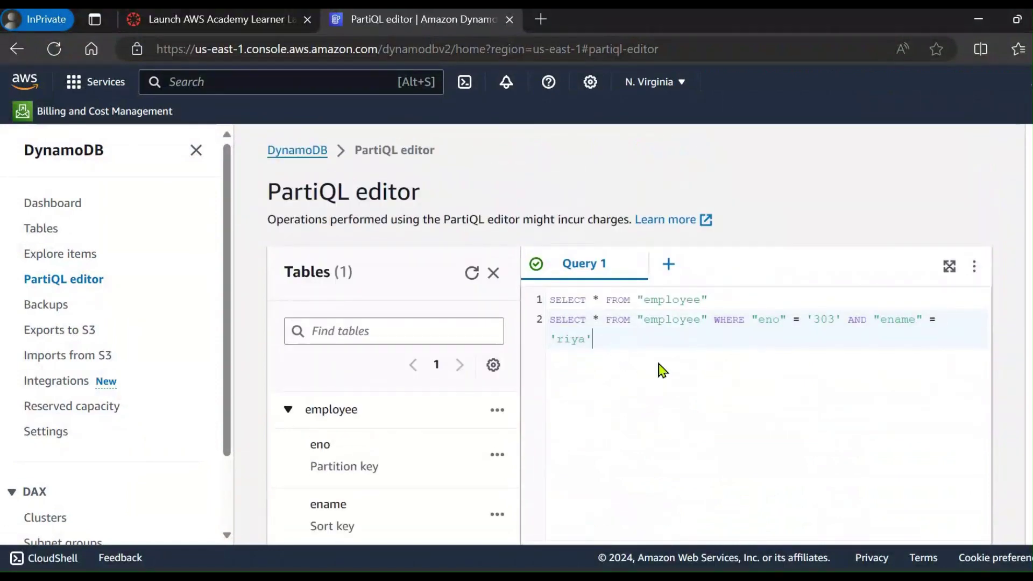
scroll(657, 369, down, 2)
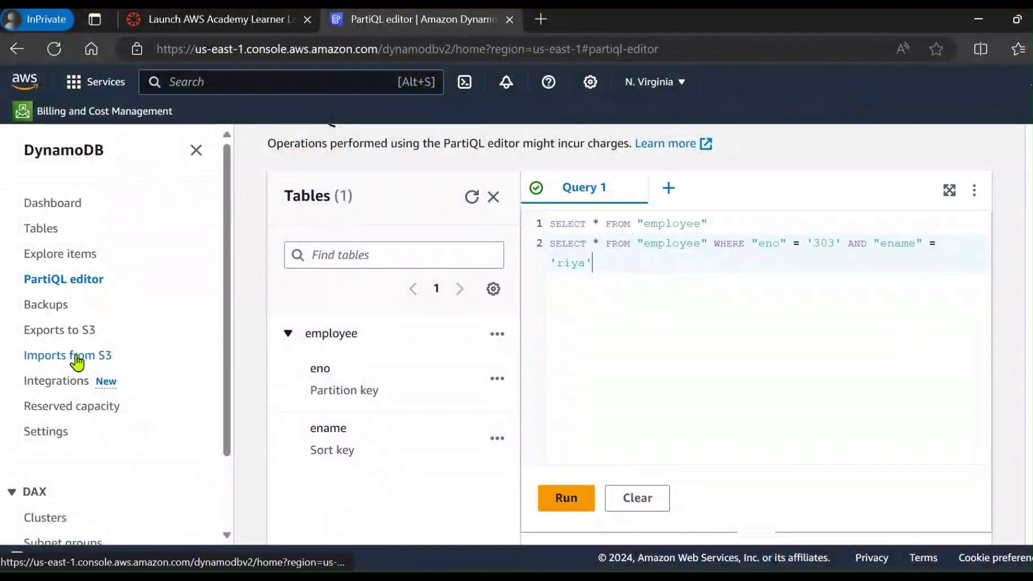
- Open the Imports from S3 page in a new browser tab and start a new import from S3
right_click(79, 362)
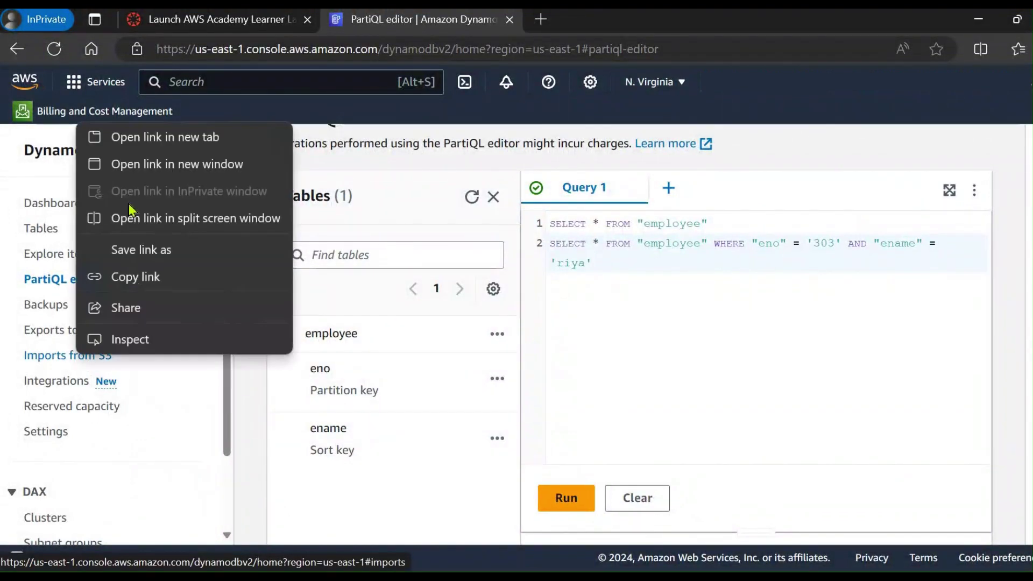
click(130, 144)
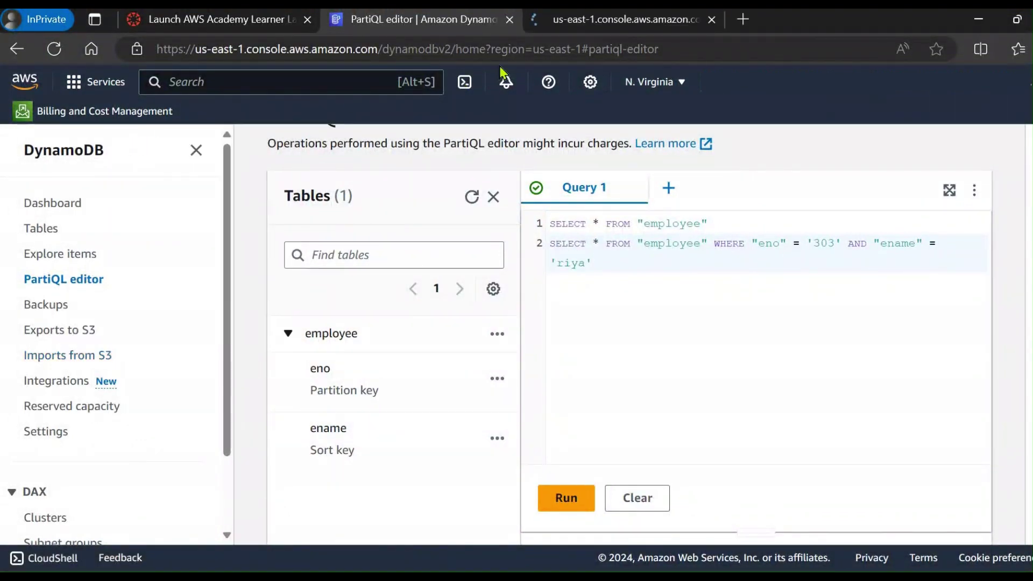
click(588, 24)
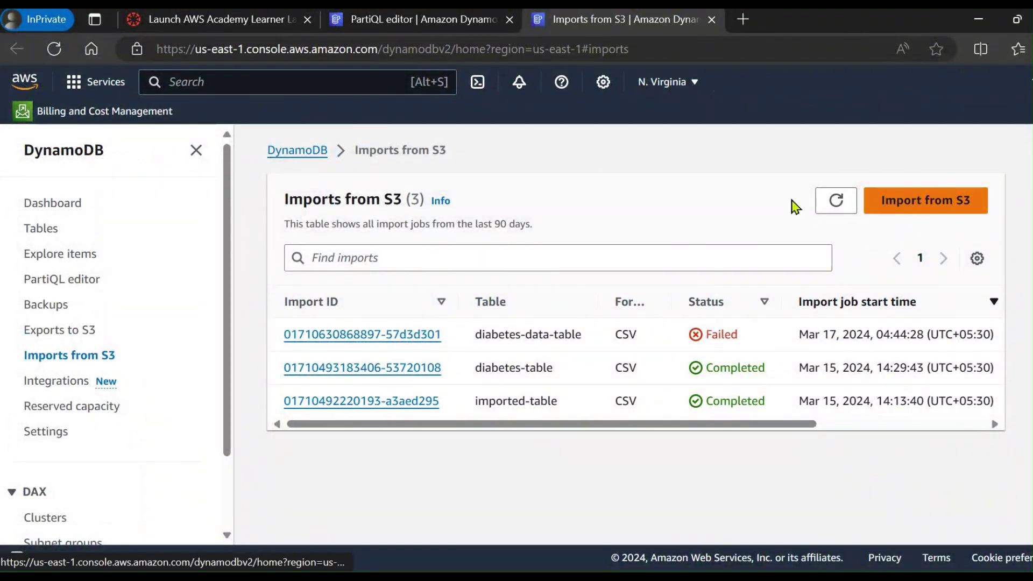
click(916, 212)
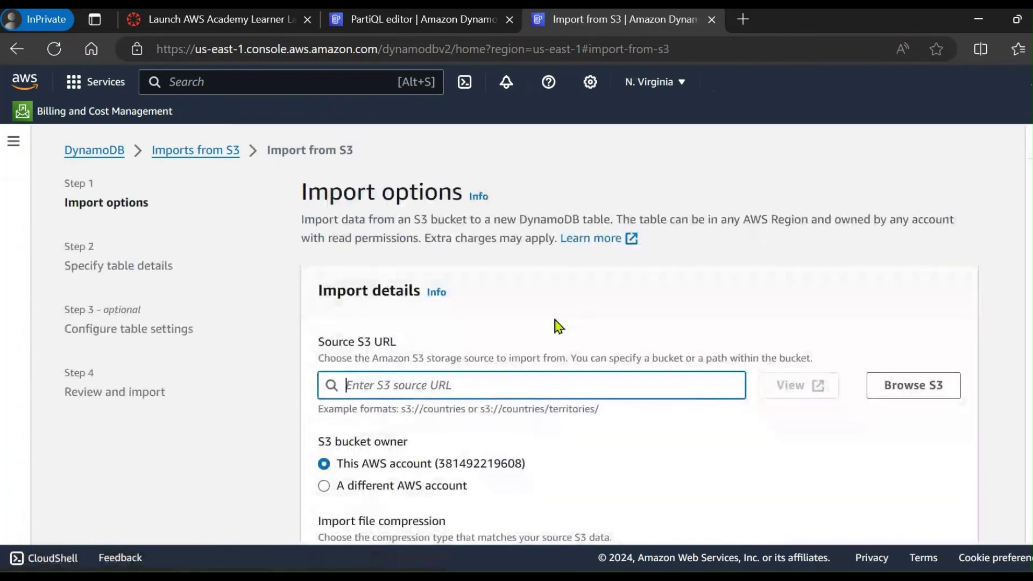
- Look over the source URL, bucket owner and compression settings of the S3 import, and return to the PartiQL editor
scroll(506, 356, down, 1)
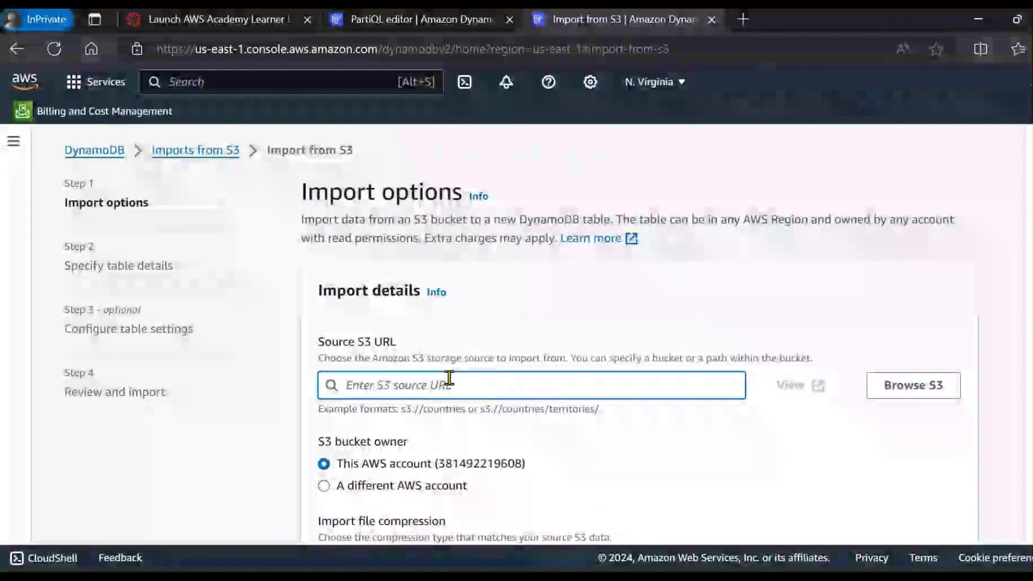
scroll(445, 370, down, 1)
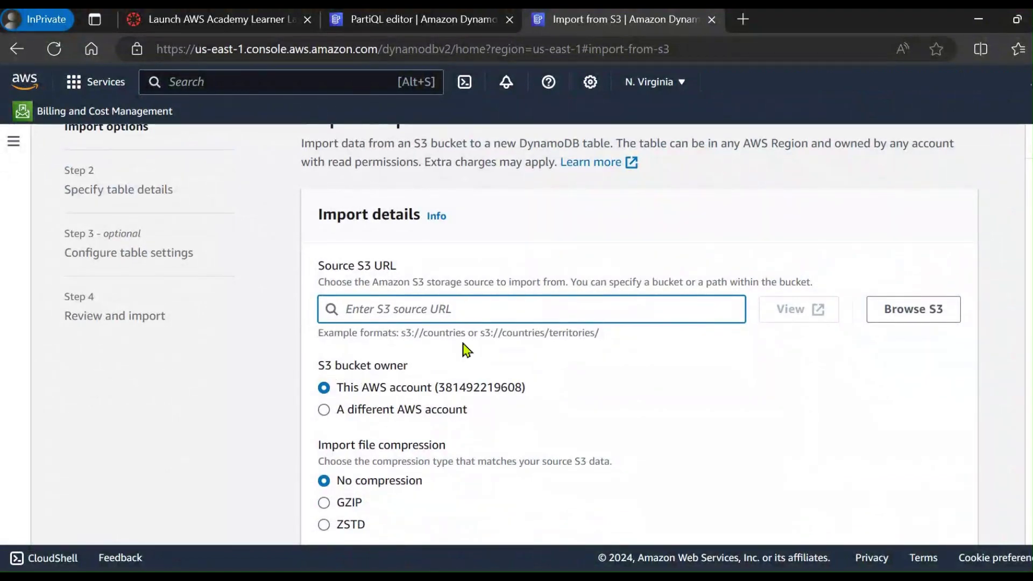
scroll(431, 323, up, 1)
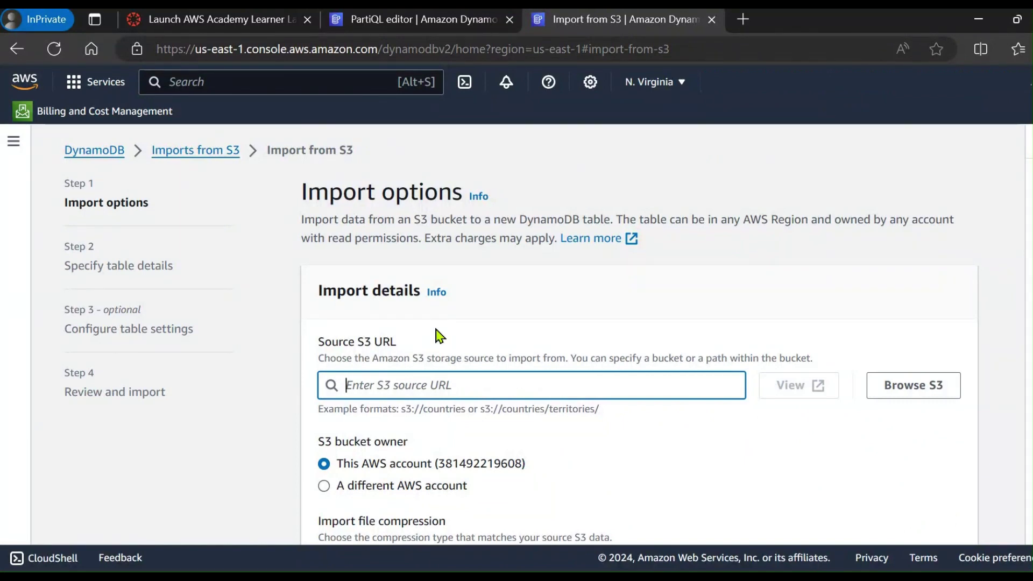
click(391, 18)
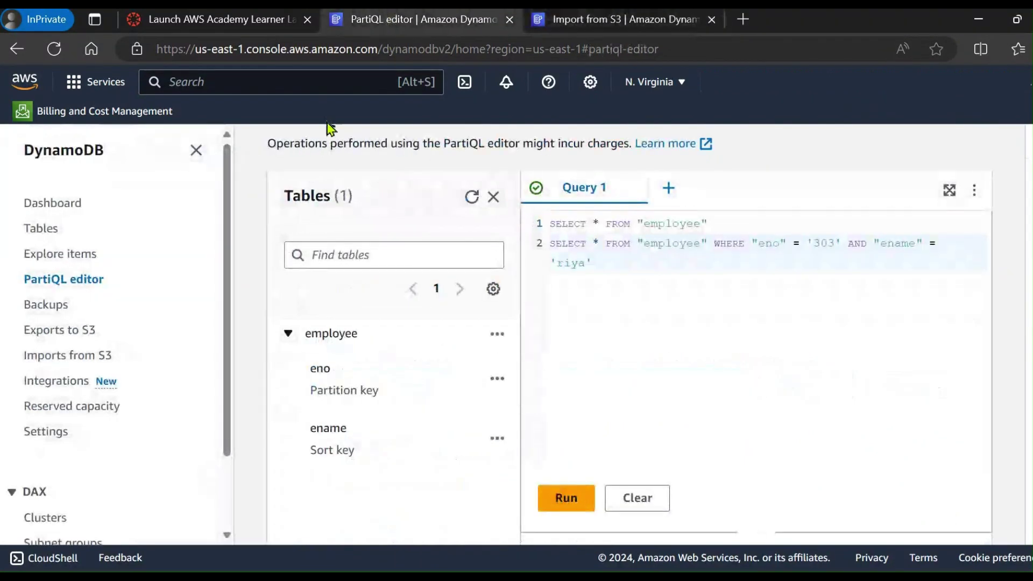
- Find the S3 service in the AWS console and start creating a new bucket
click(282, 82)
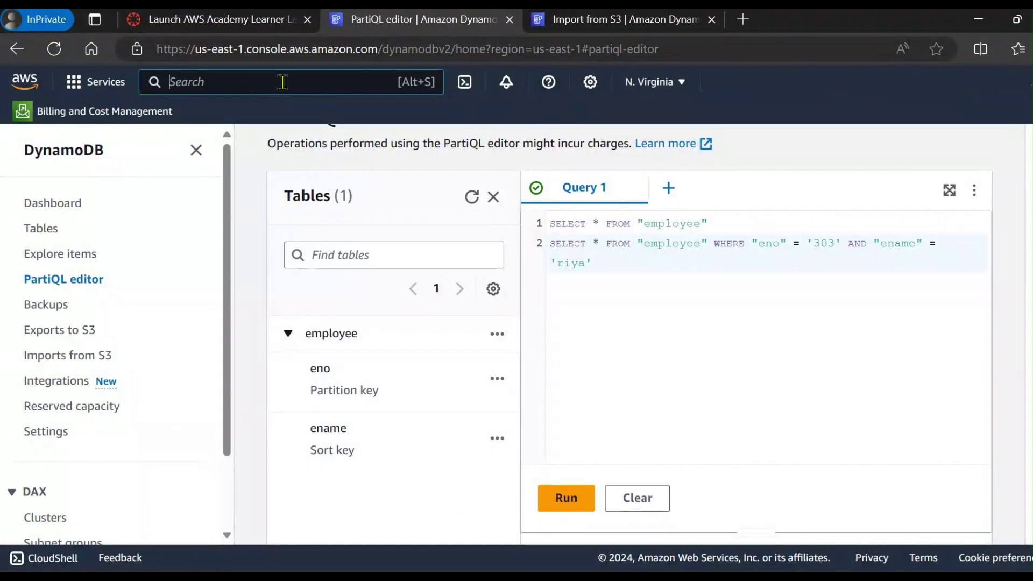
text(s3)
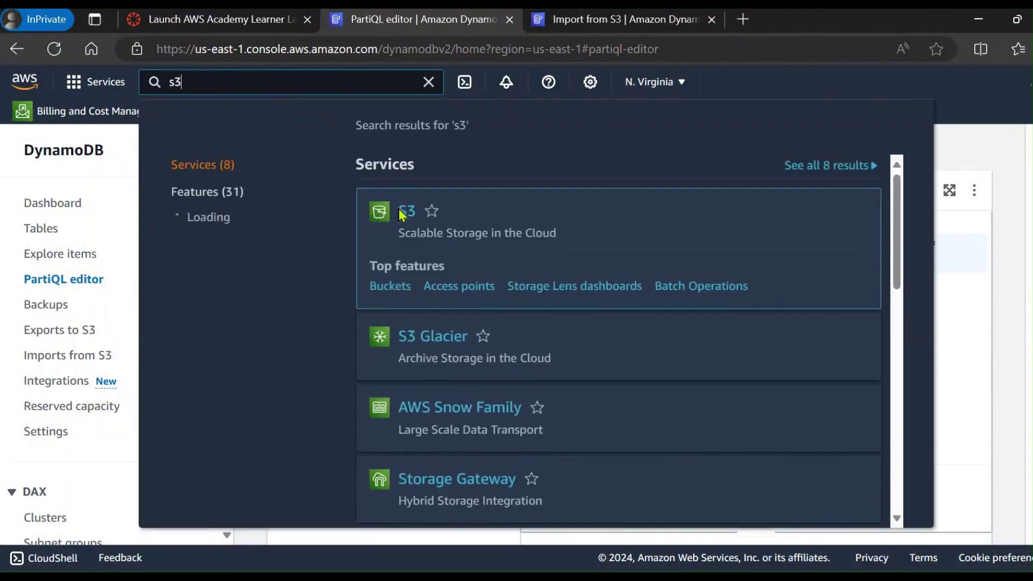
click(402, 214)
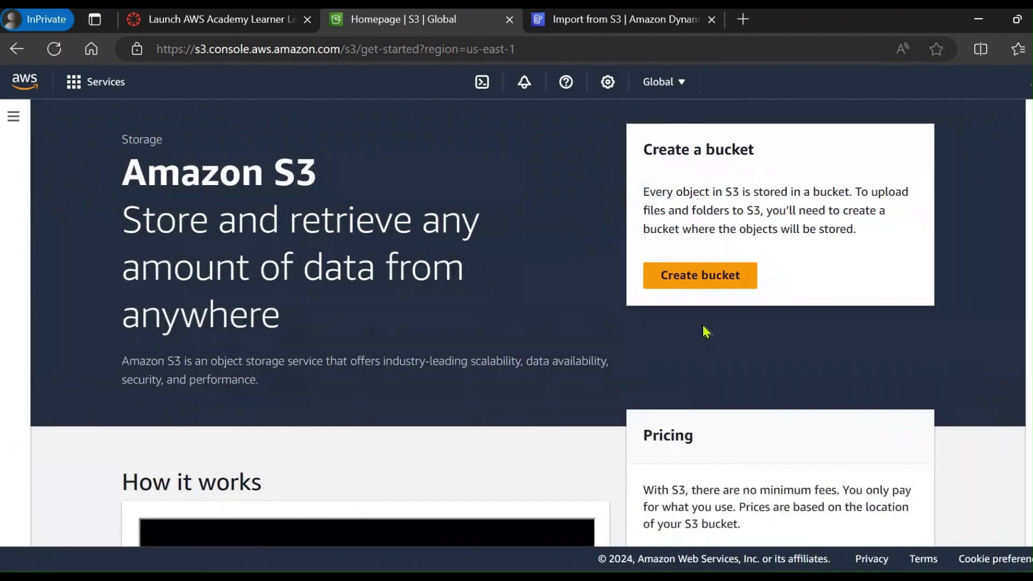
click(684, 306)
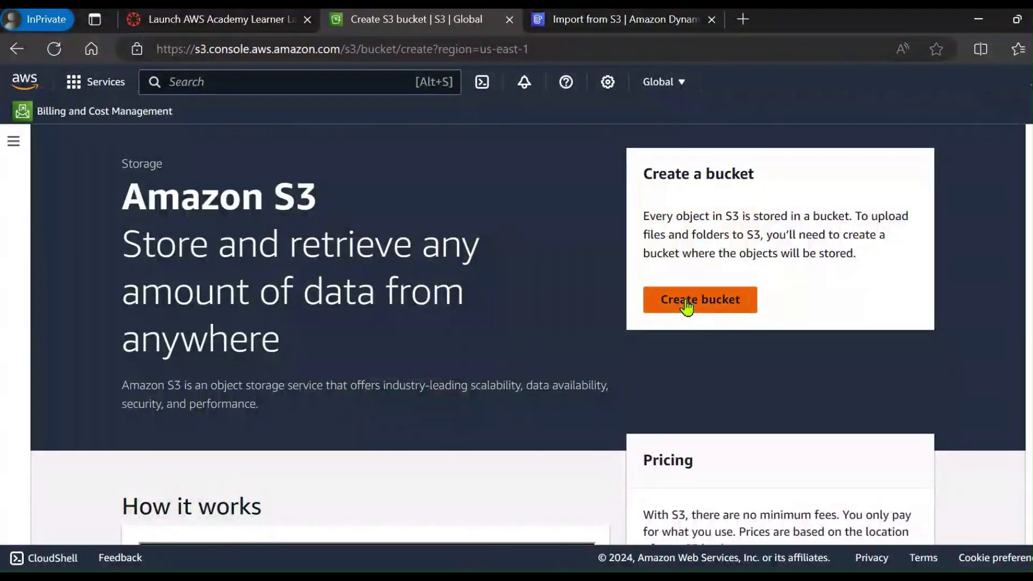
- Name the new general purpose bucket aws-cloud-dynamodb
scroll(186, 348, down, 2)
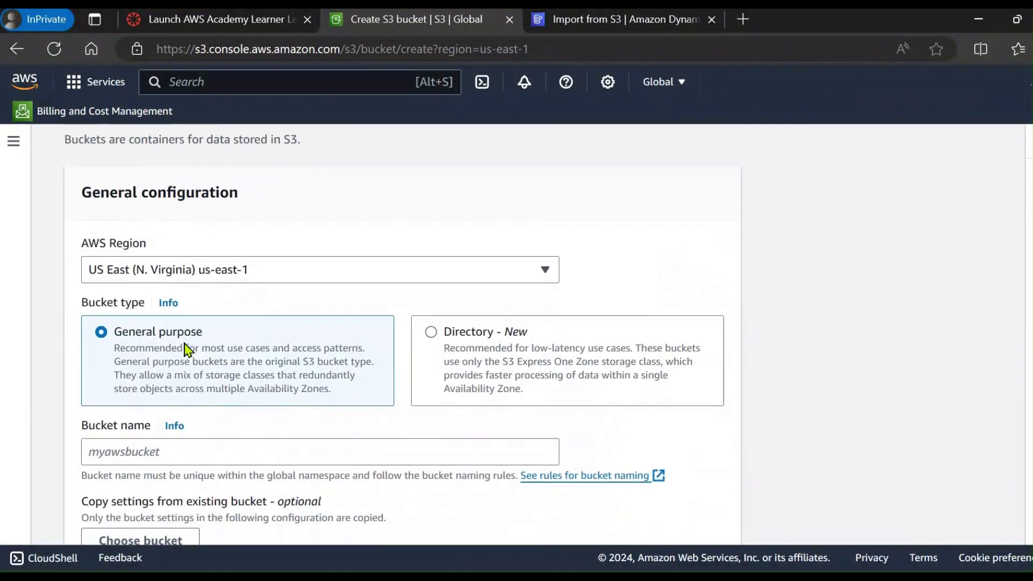
scroll(185, 348, down, 2)
click(172, 380)
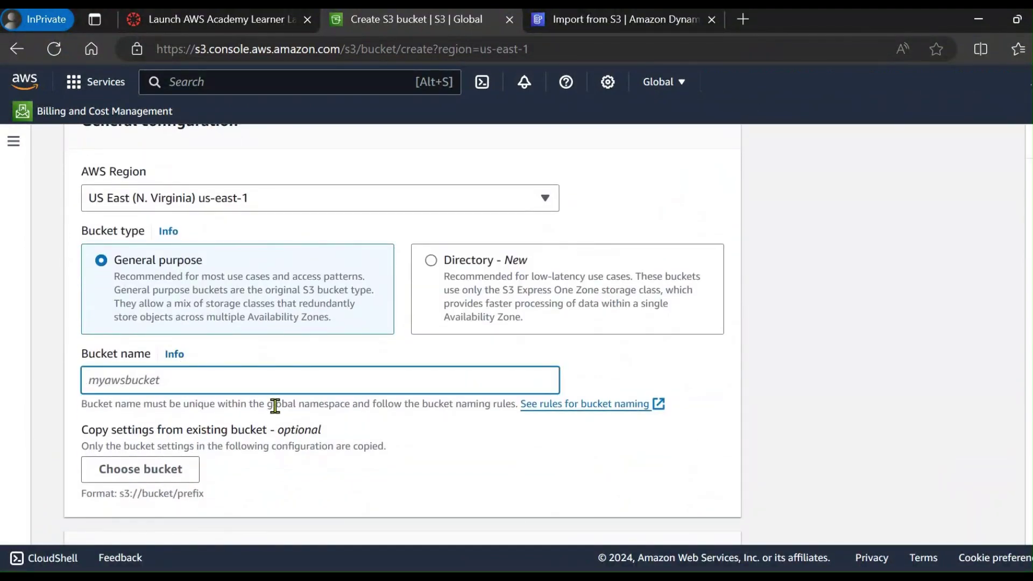
text(aws)
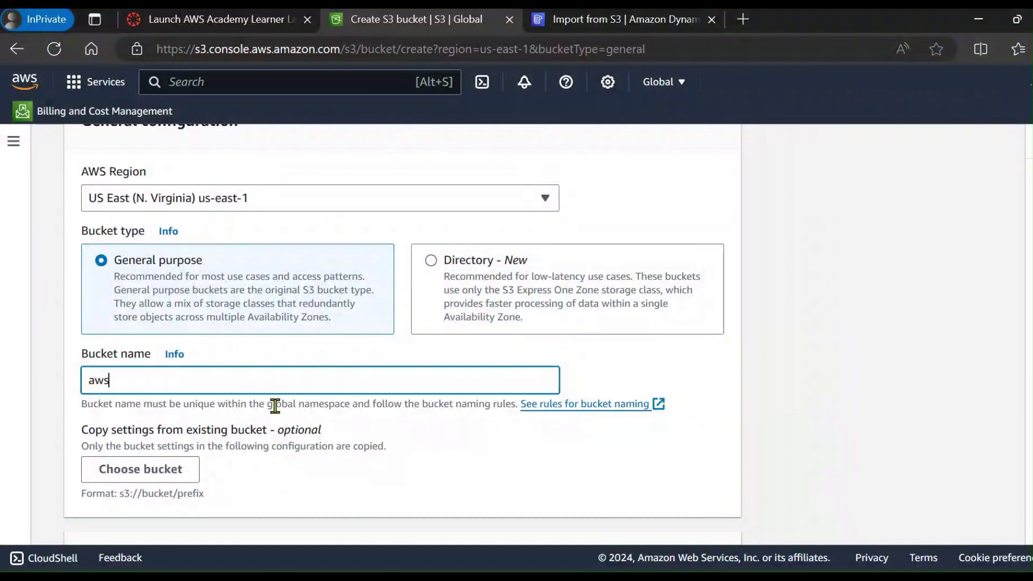
text(-cloud-)
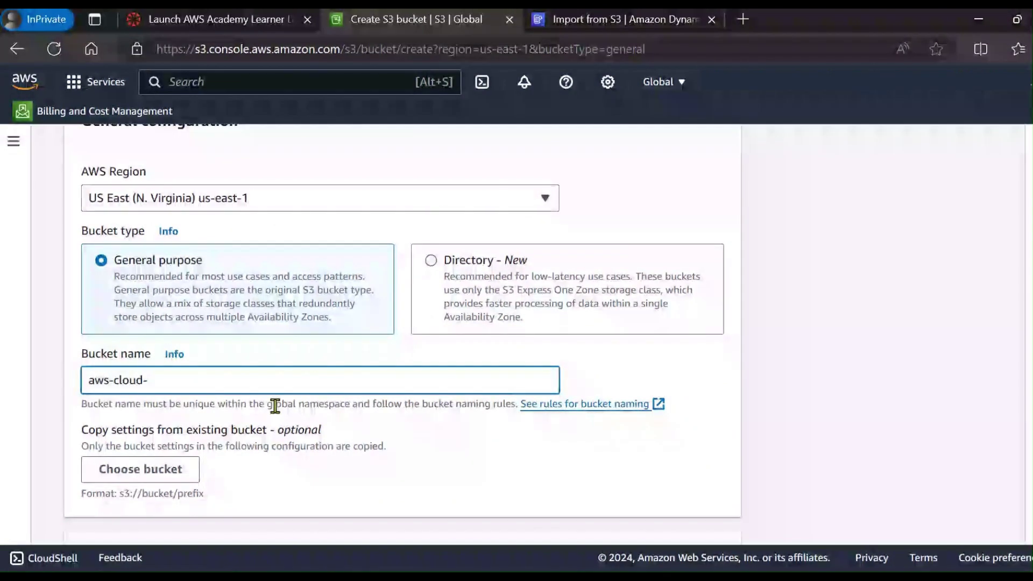
text(f)
text(yn)
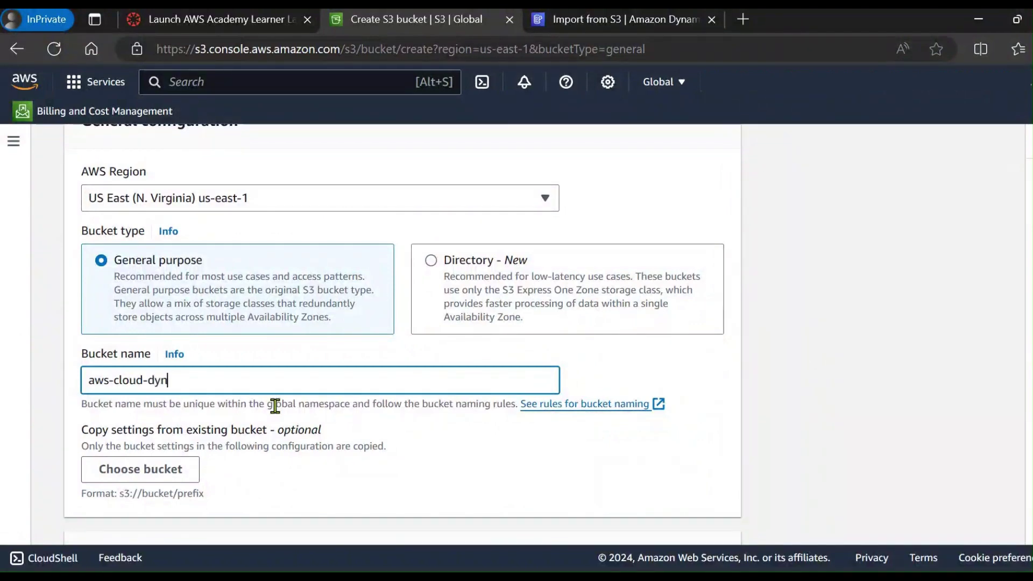
text(amodb)
drag(207, 380, 82, 374)
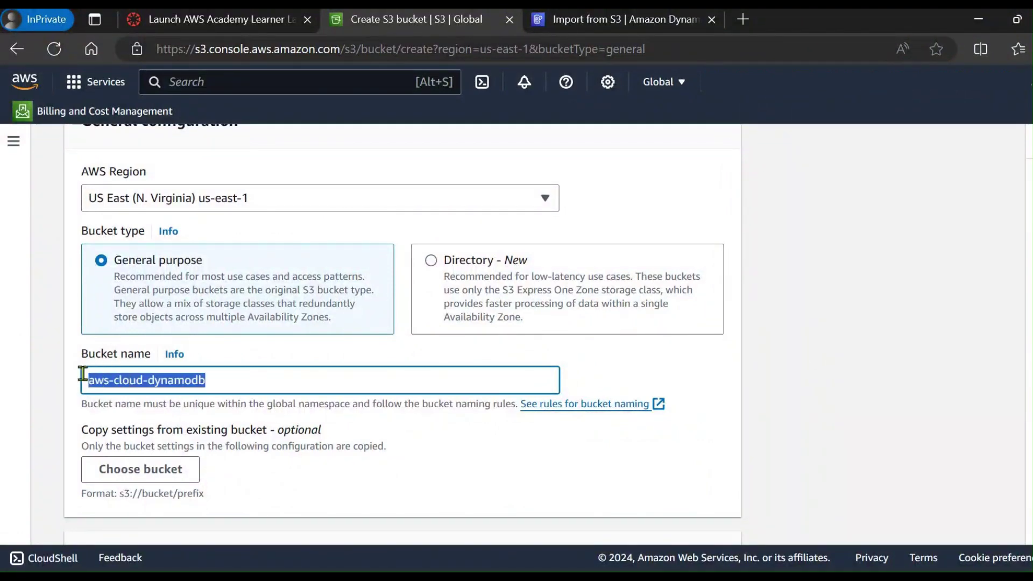
- Turn off blocking of all public access for the bucket and acknowledge that its objects might become public
scroll(250, 367, down, 6)
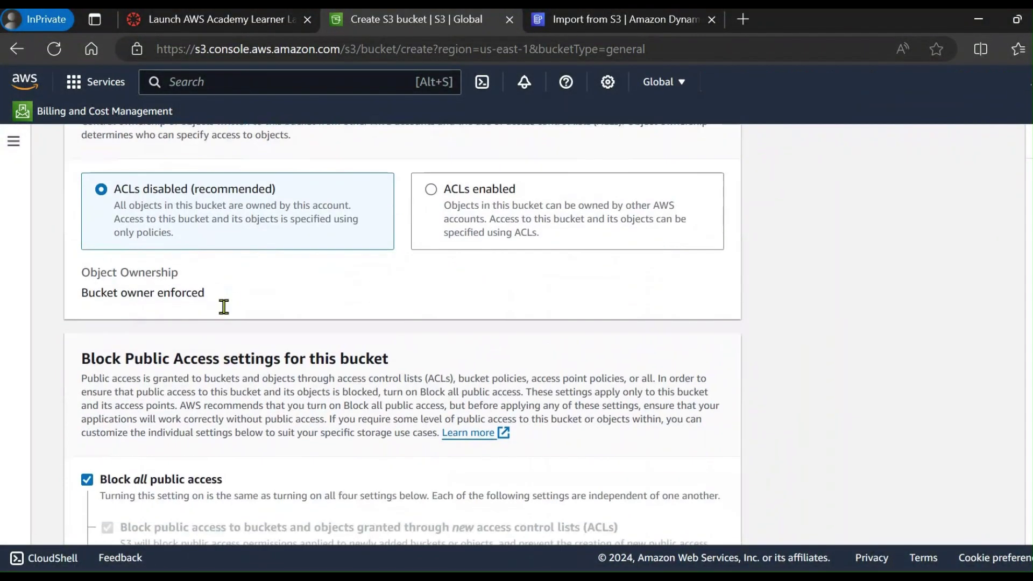
scroll(226, 312, down, 4)
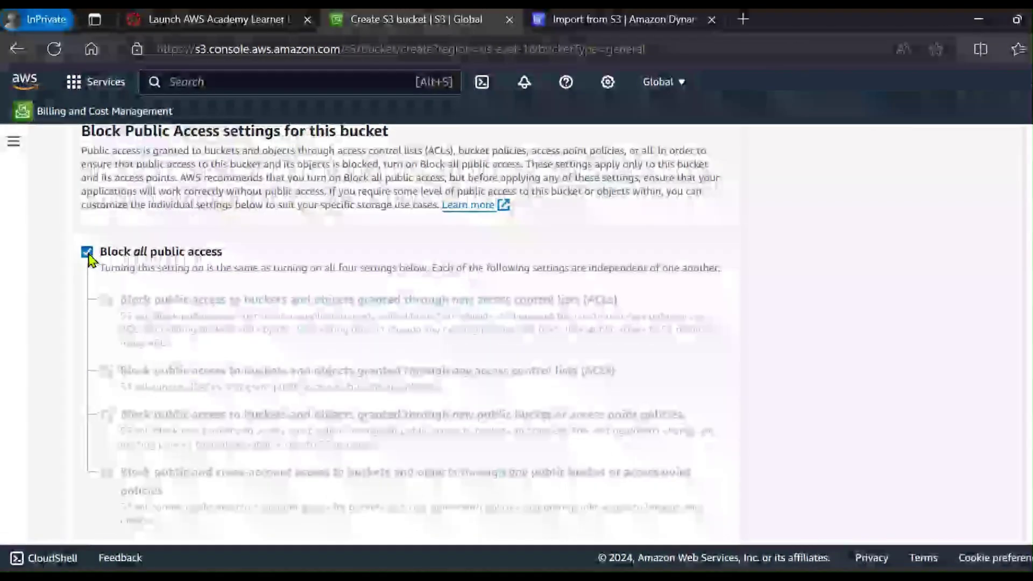
click(87, 252)
scroll(164, 328, down, 3)
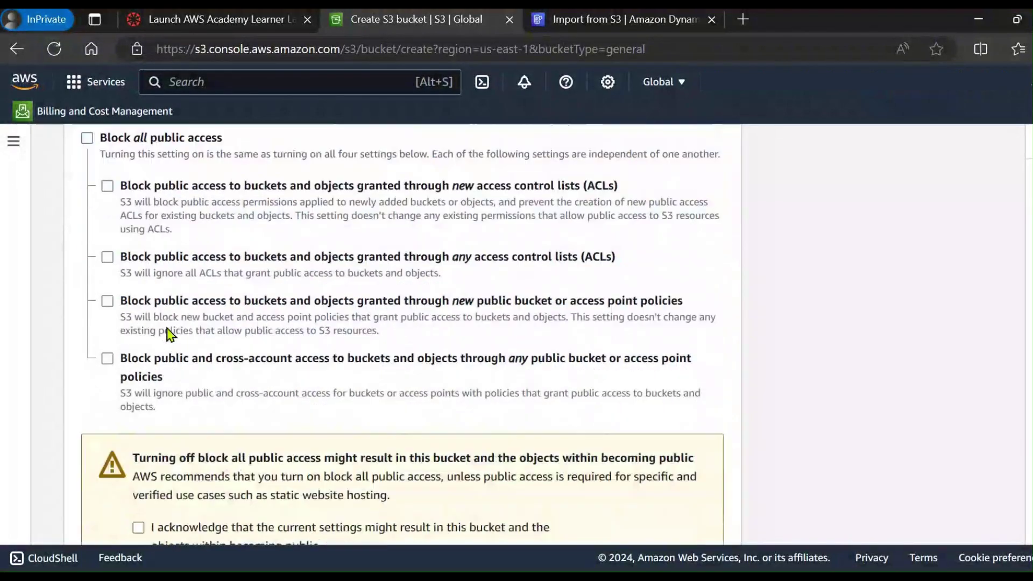
click(138, 491)
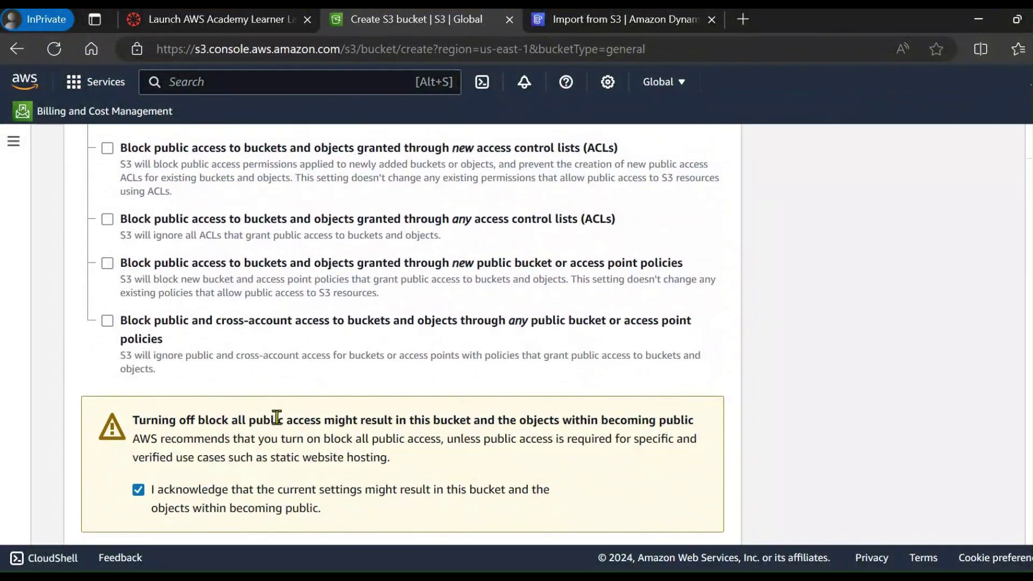
- Create the bucket, keeping the default versioning, tag and encryption settings
scroll(277, 422, down, 5)
scroll(274, 422, down, 2)
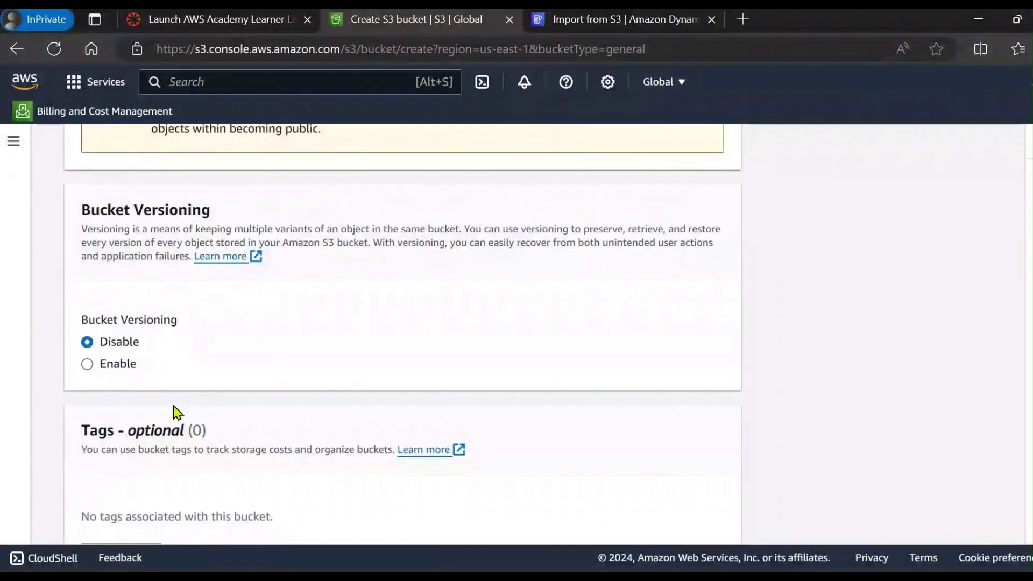
scroll(302, 385, down, 10)
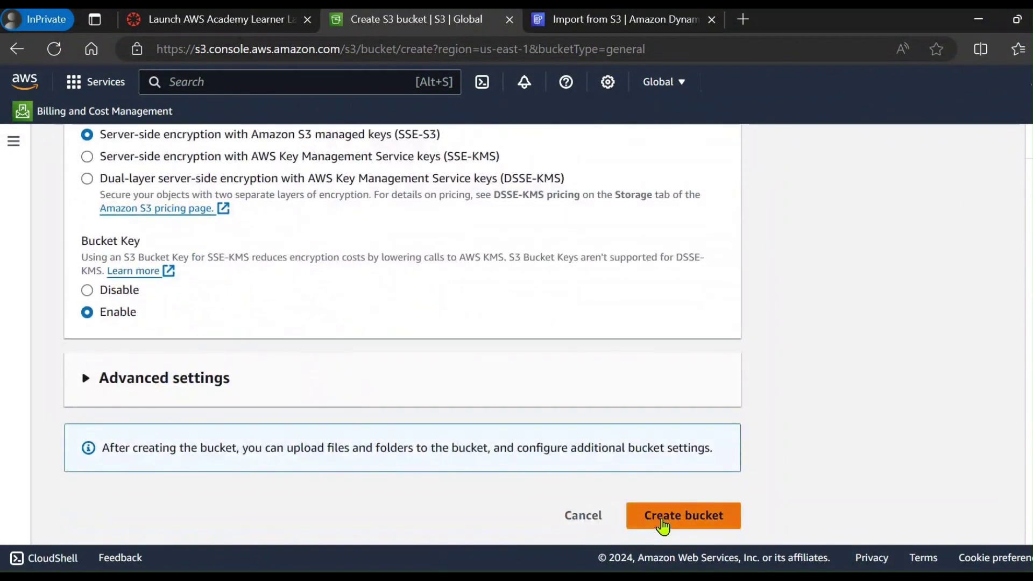
click(664, 524)
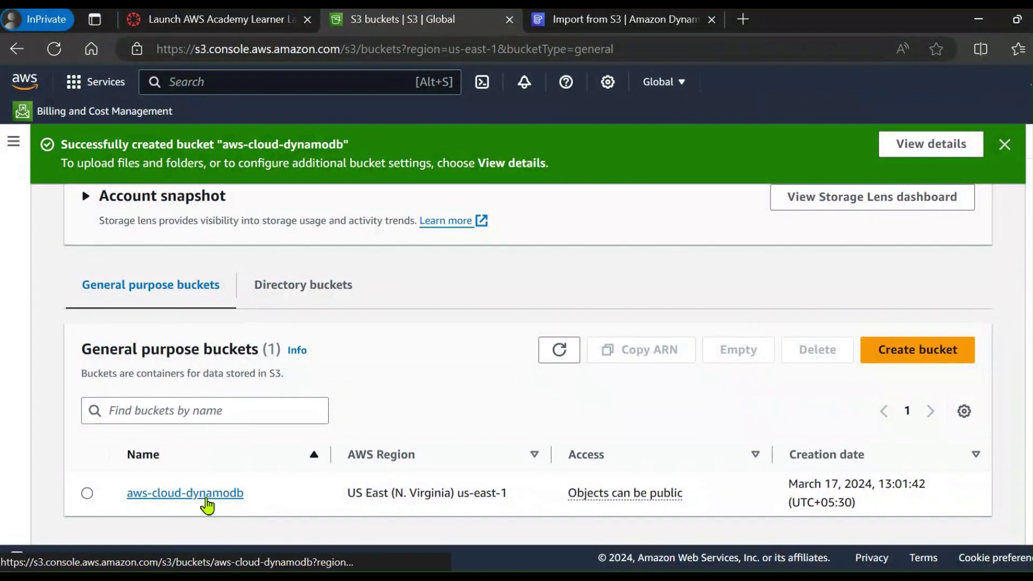
- Create a folder named cloud-data in the aws-cloud-dynamodb bucket without specifying an encryption key, and dismiss the notification
click(189, 498)
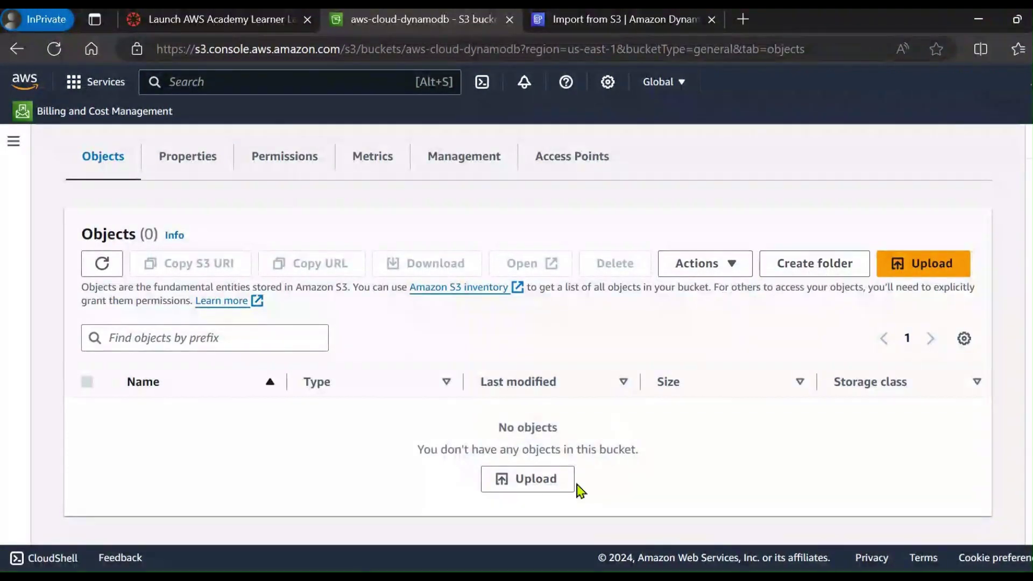
click(800, 272)
text(cl)
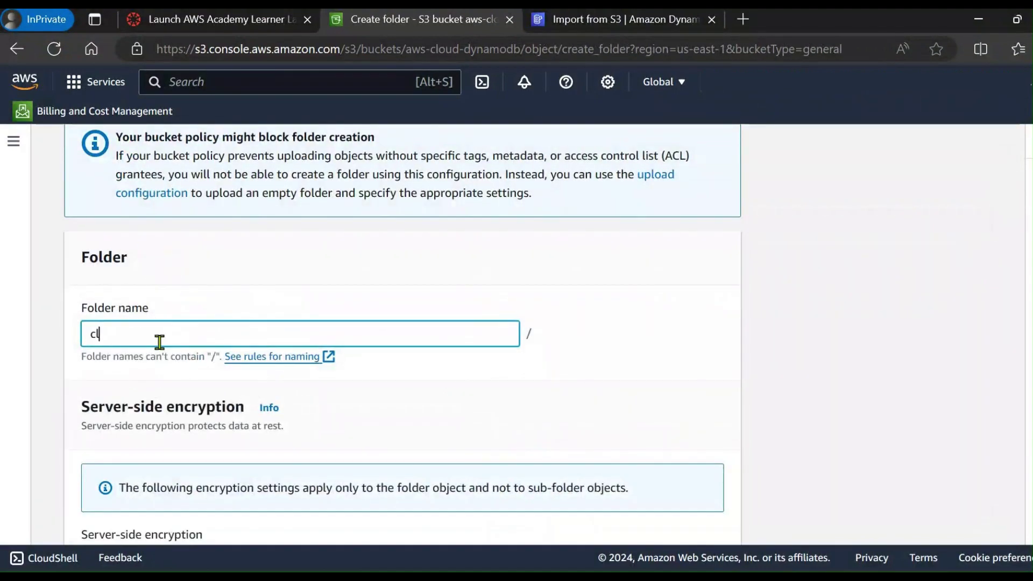
text(oud)
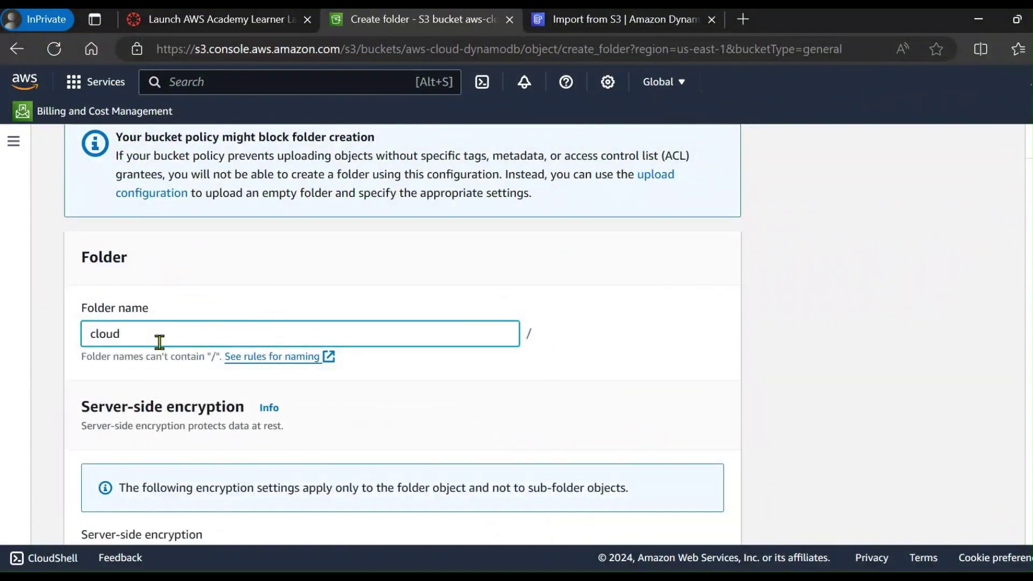
text(-data)
scroll(194, 318, down, 4)
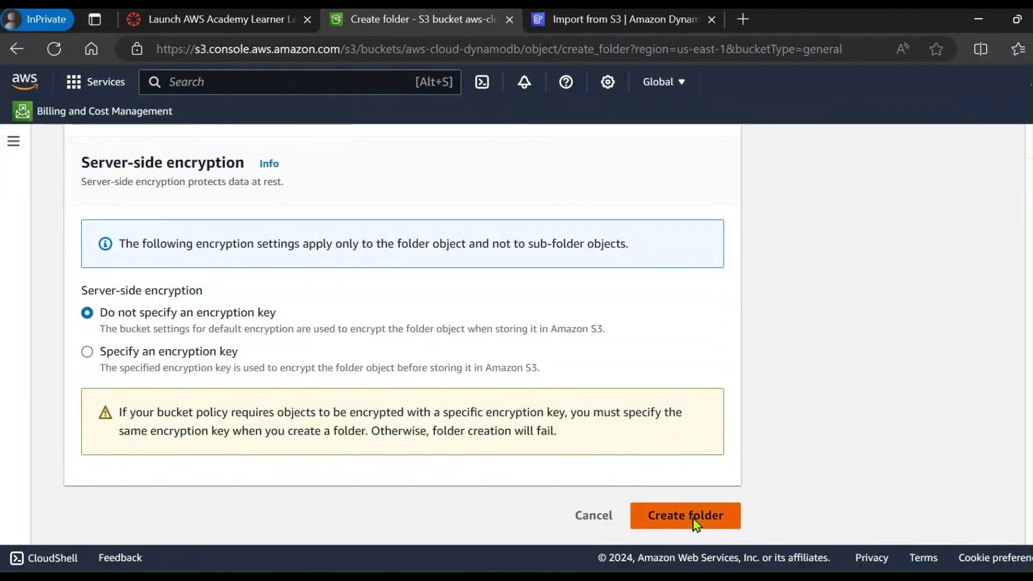
click(693, 516)
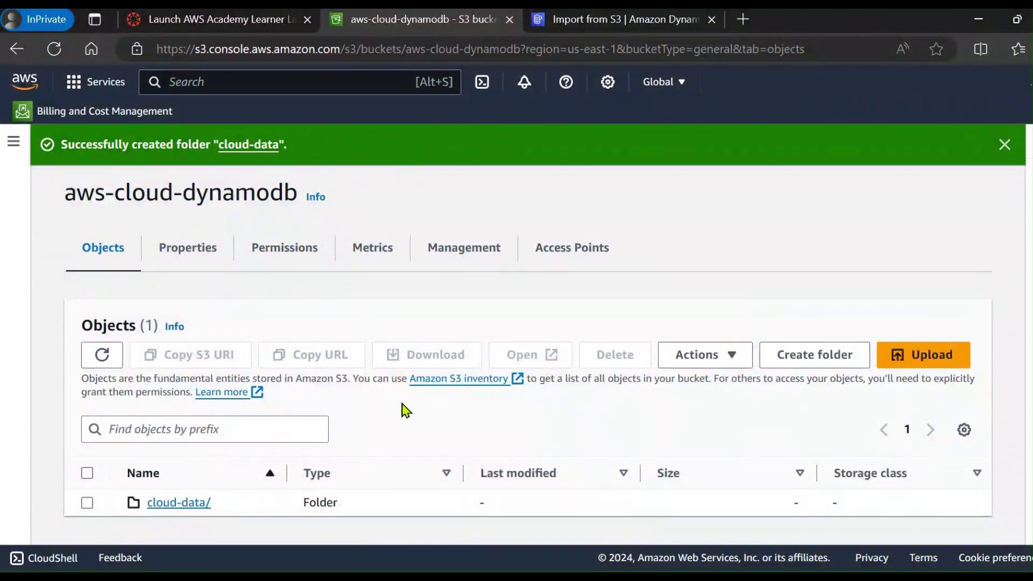
click(1002, 149)
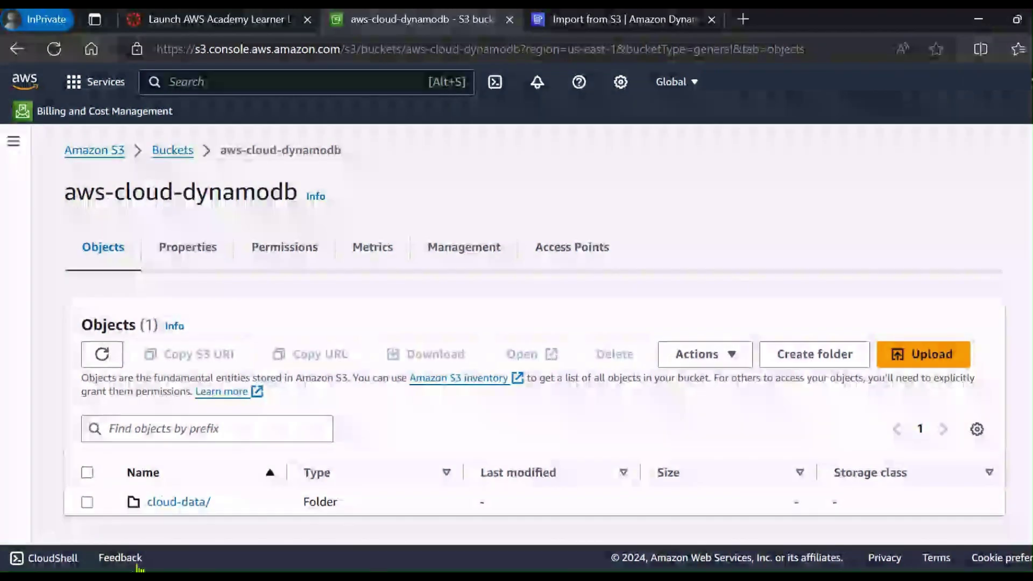
- Open the cloud-data folder and start an upload into it
click(179, 504)
scroll(430, 409, down, 2)
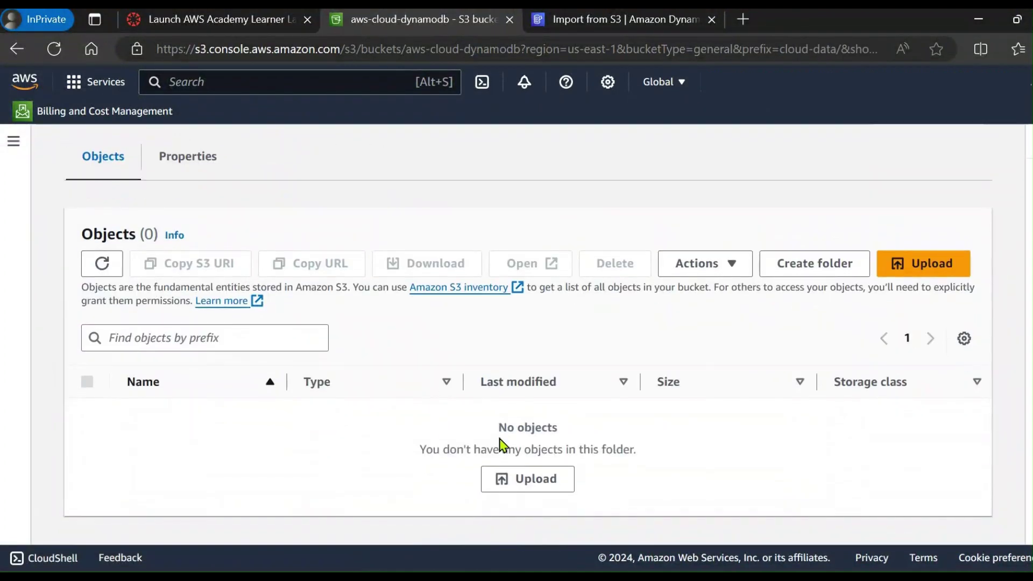
click(527, 488)
scroll(396, 401, down, 3)
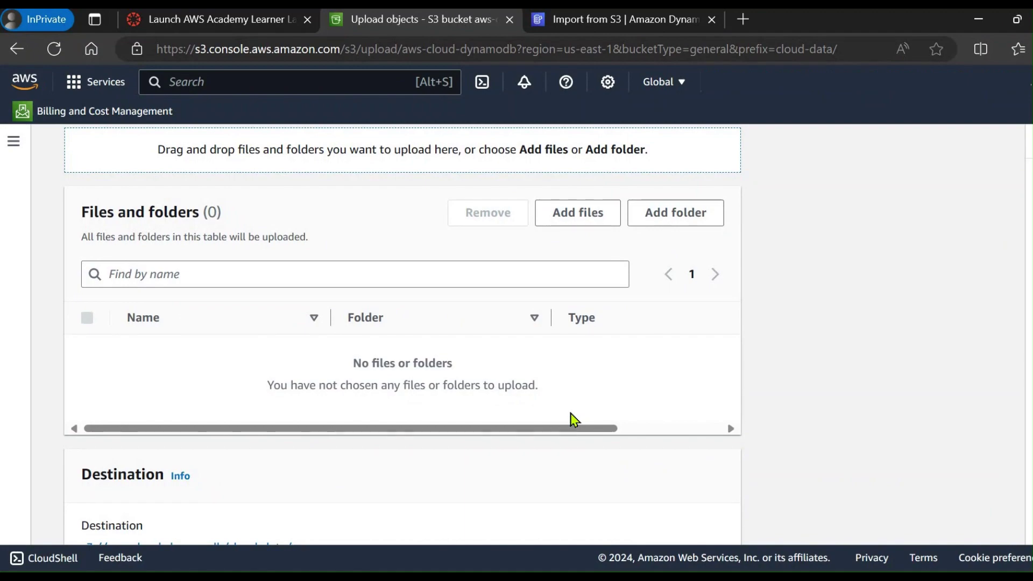
- Switch to Excel to examine the column headers and rows of dataset_2196_cloud, and return to the S3 upload page
key(alt+Tab)
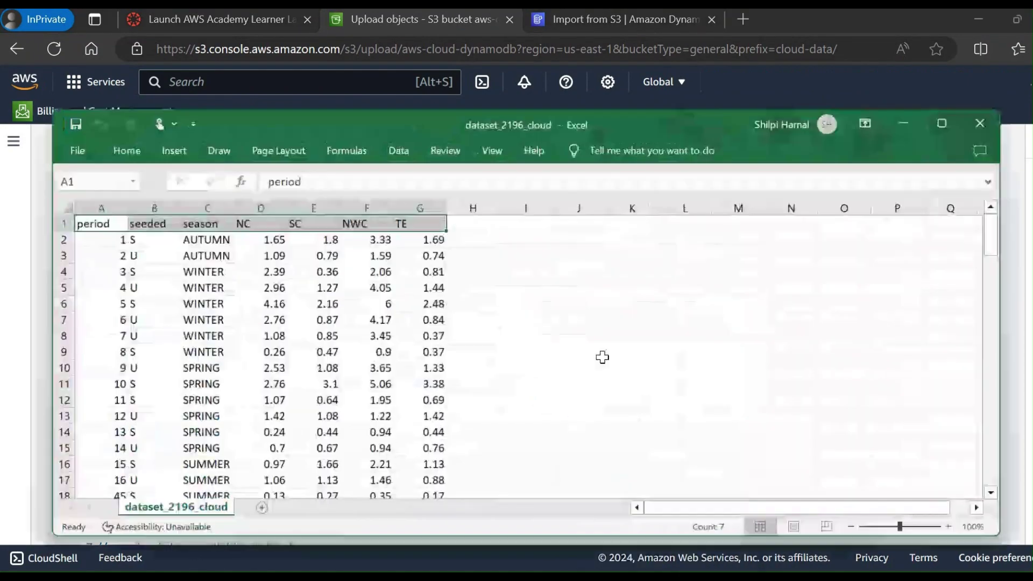
scroll(187, 338, down, 2)
scroll(186, 337, down, 12)
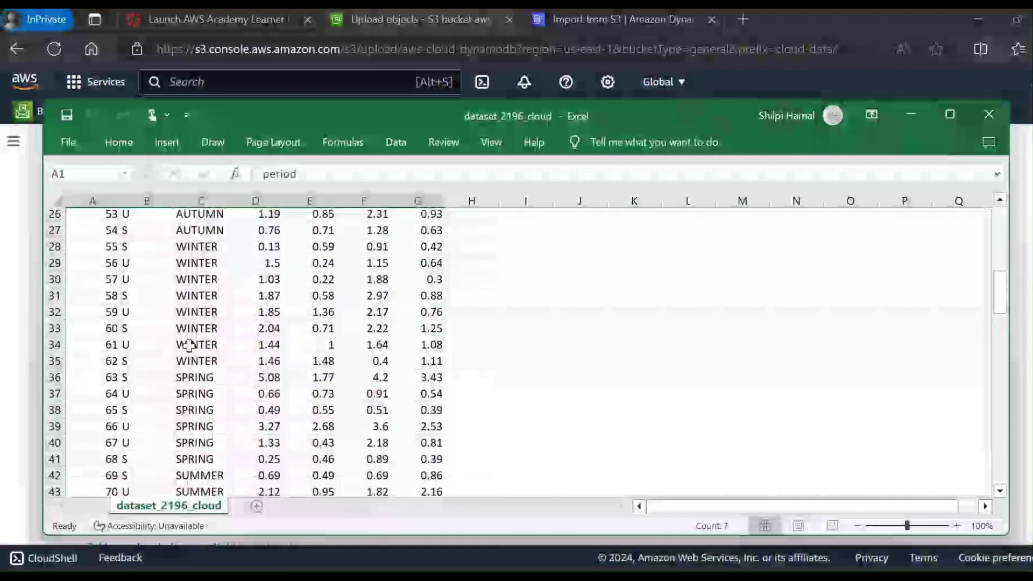
scroll(197, 340, up, 15)
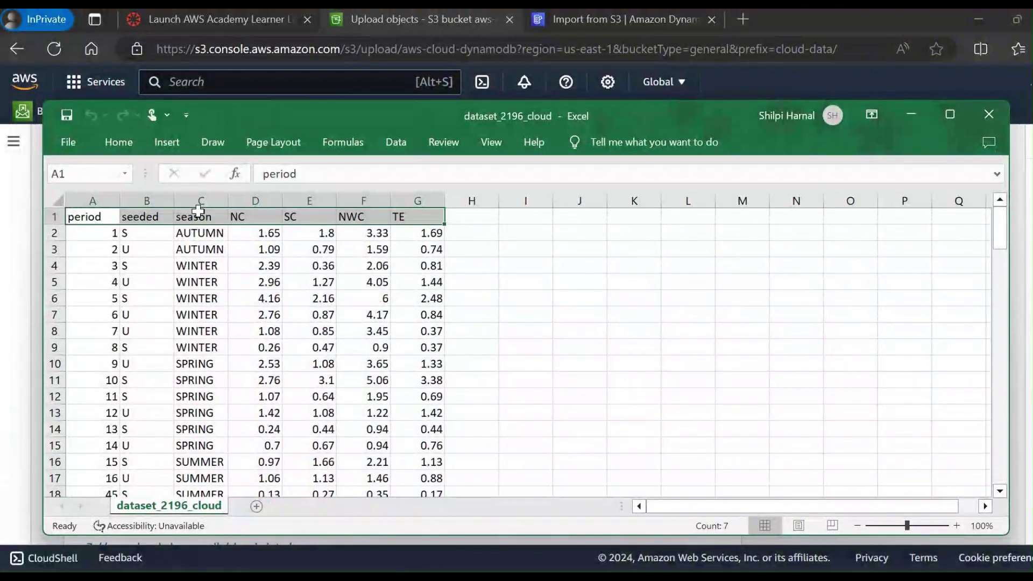
click(87, 215)
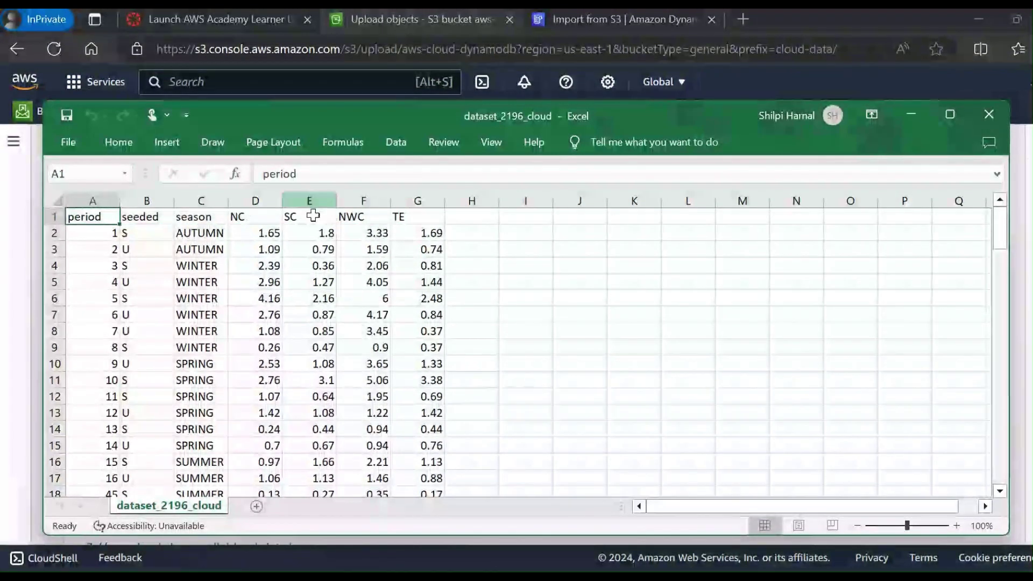
scroll(333, 298, down, 17)
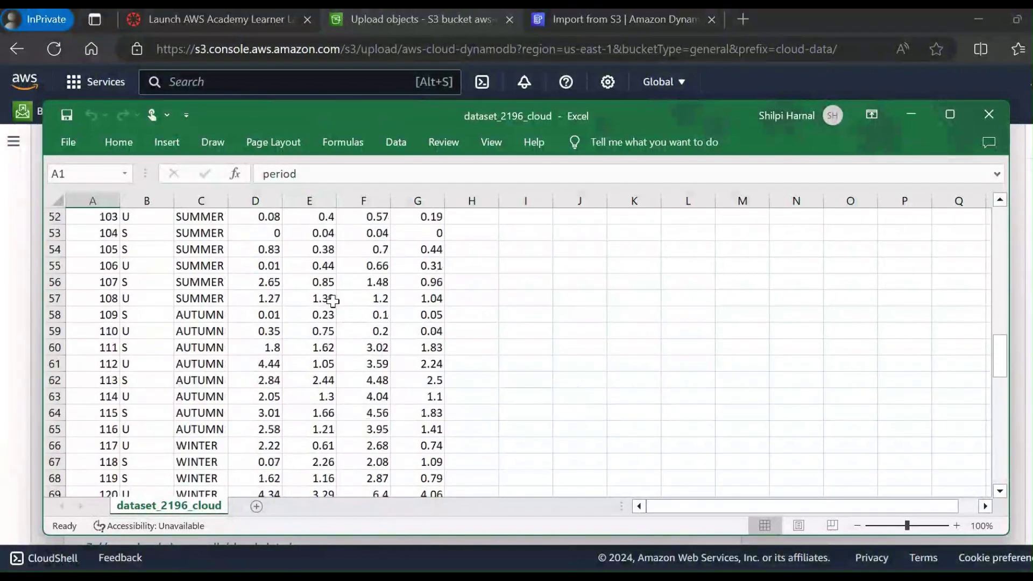
scroll(332, 299, up, 17)
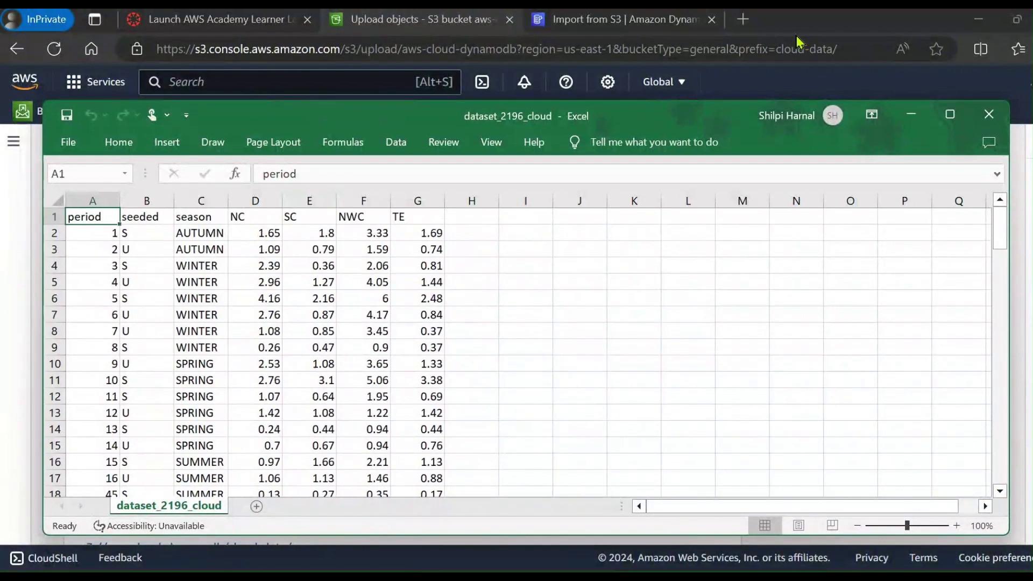
click(911, 114)
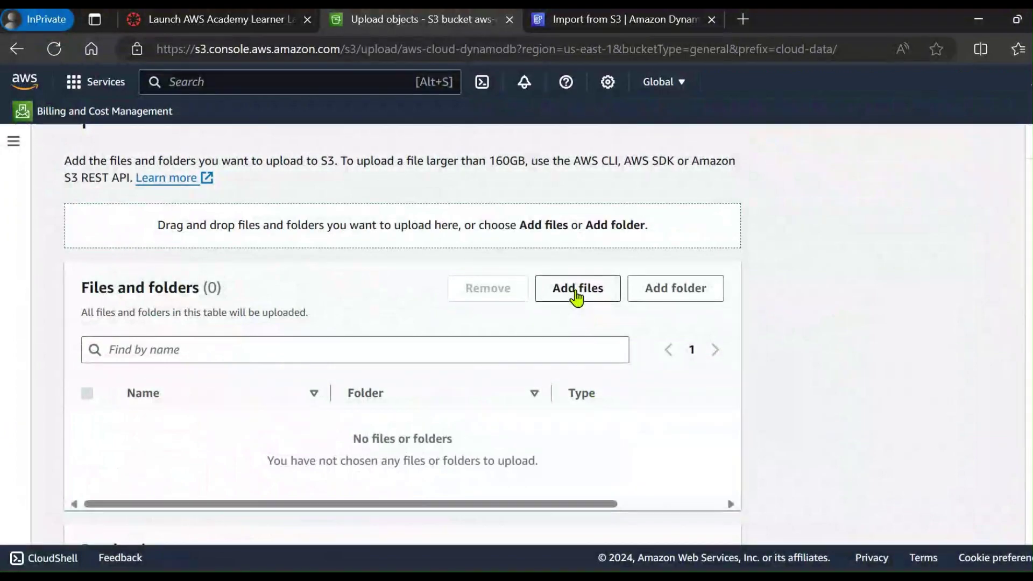
- Add the dataset_2196_cloud CSV file from the 1dataset folder to the upload list
click(576, 293)
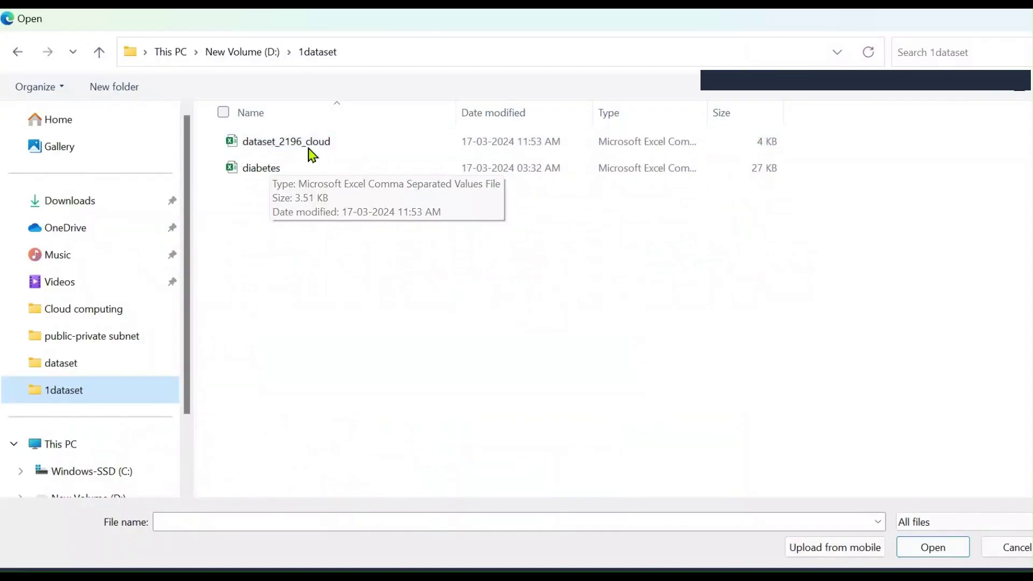
click(267, 147)
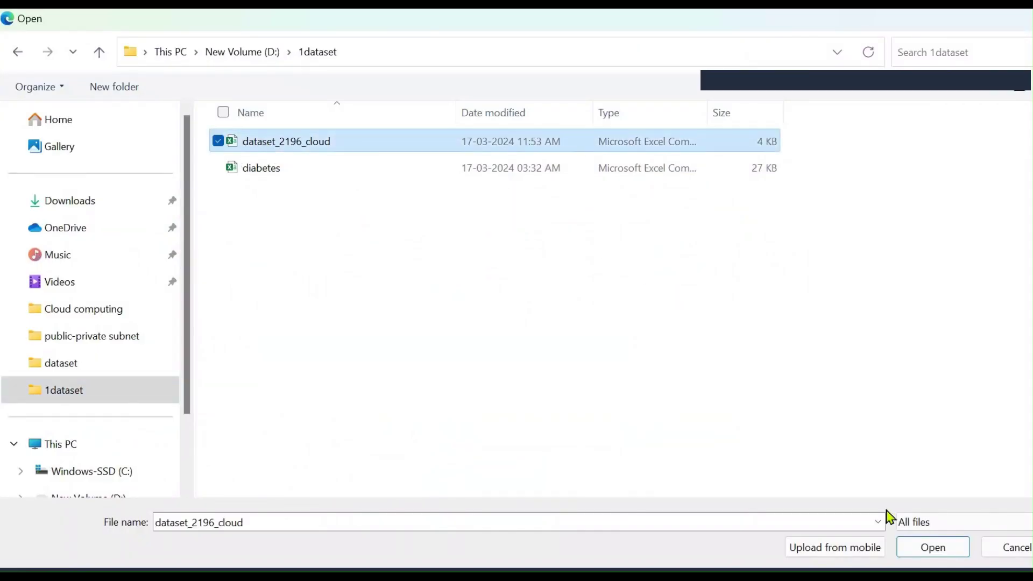
click(929, 547)
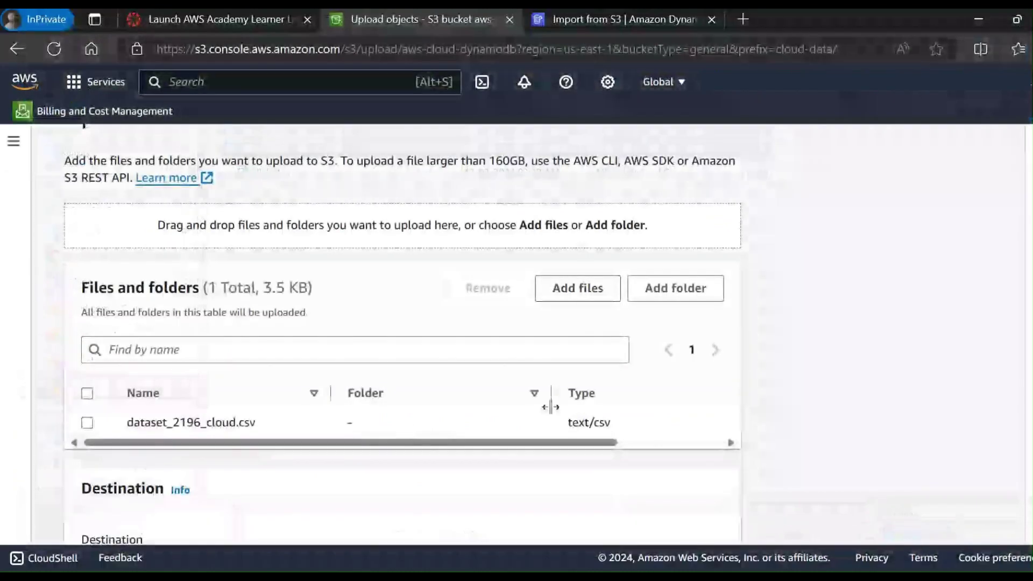
- Upload the dataset_2196_cloud CSV file to the cloud-data folder with the default permissions and properties
scroll(297, 362, down, 2)
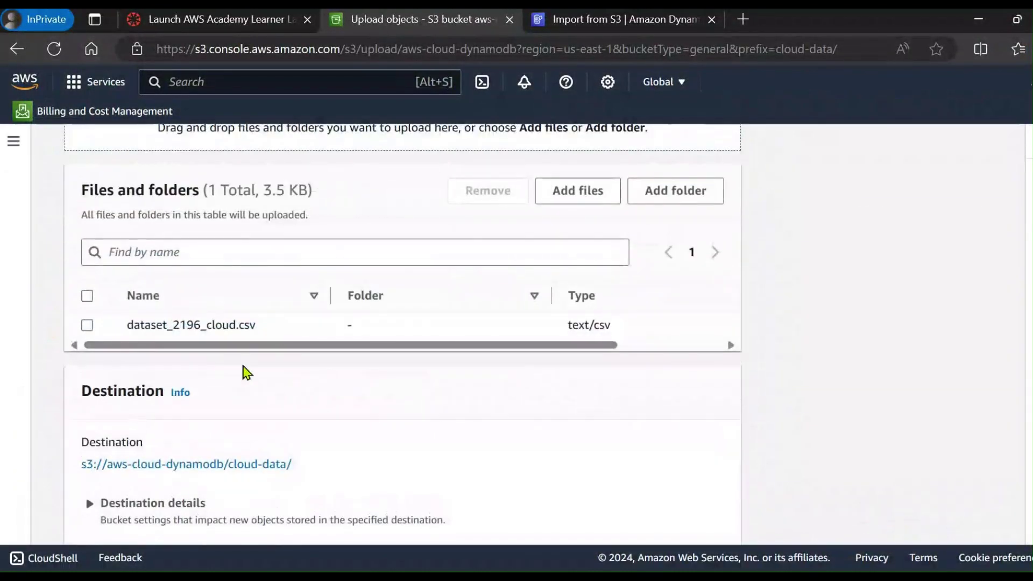
scroll(556, 425, down, 3)
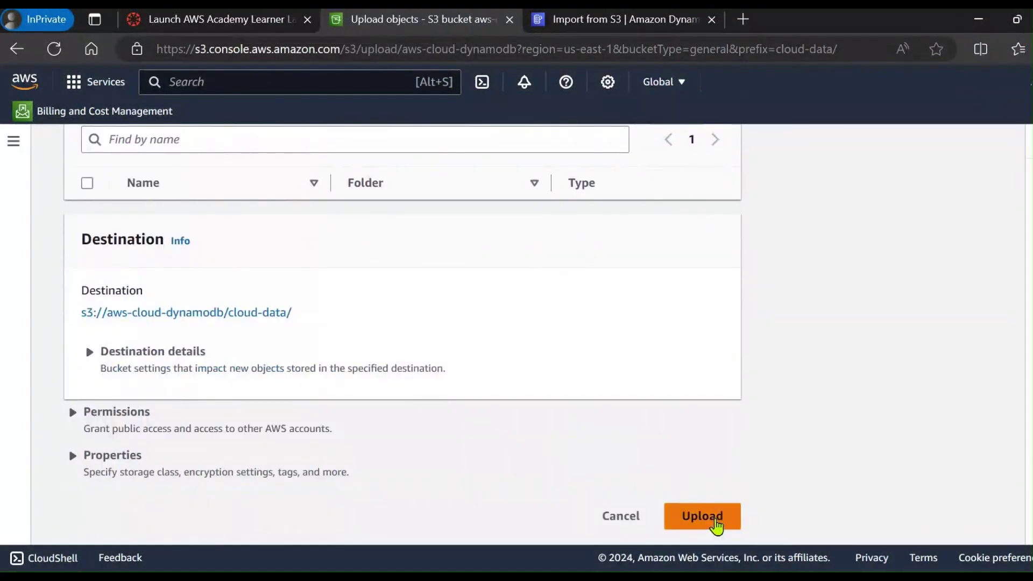
click(717, 518)
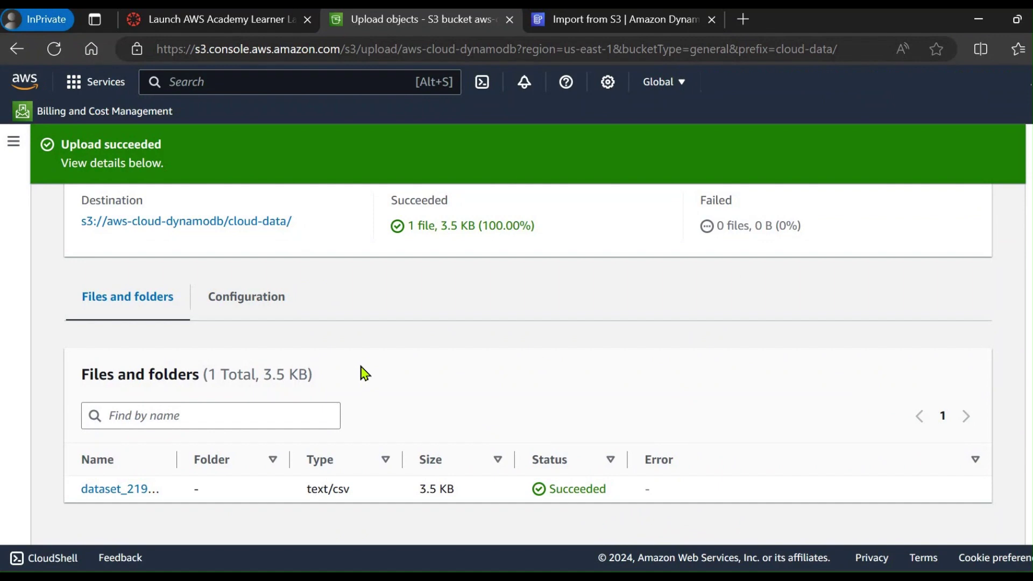
- Copy the S3 URI of the cloud-data folder and enter it as the source S3 URL of the DynamoDB import
click(178, 228)
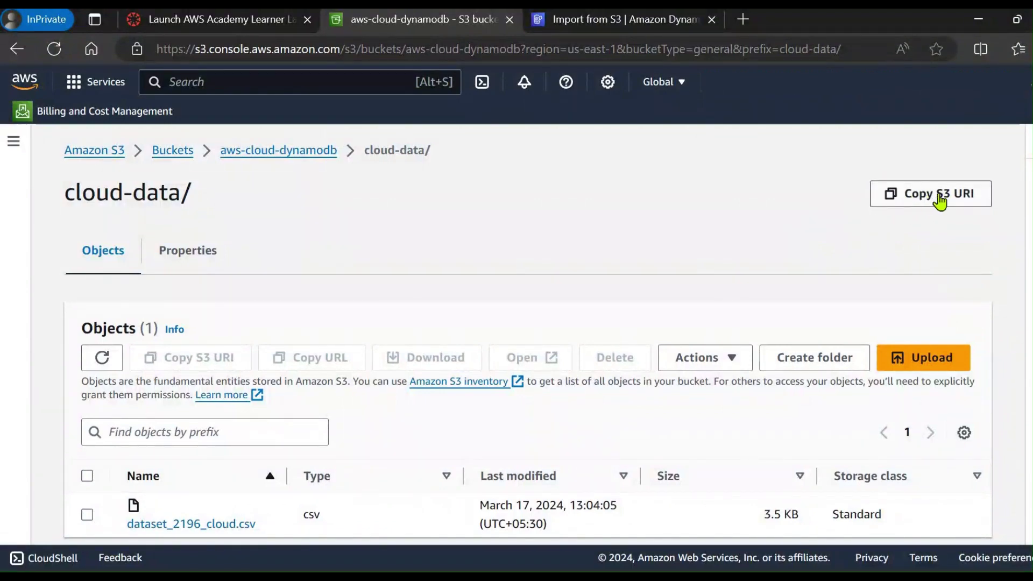
click(914, 204)
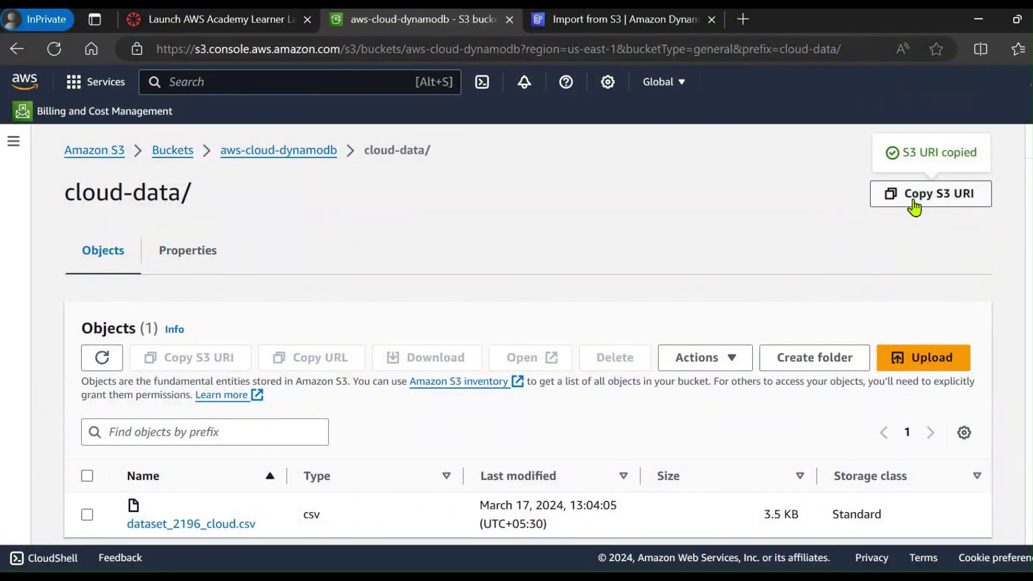
click(581, 21)
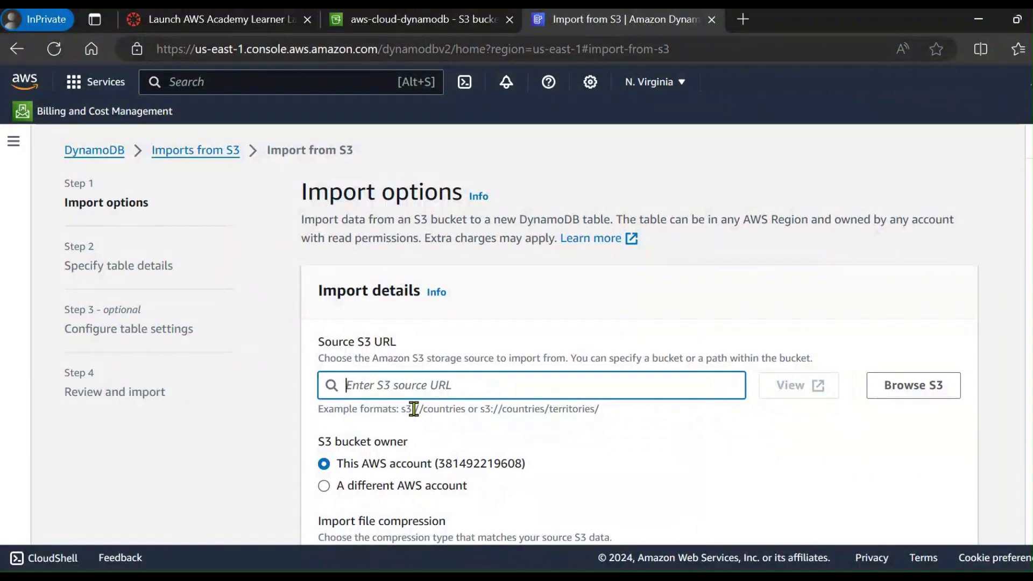
key(ctrl+v)
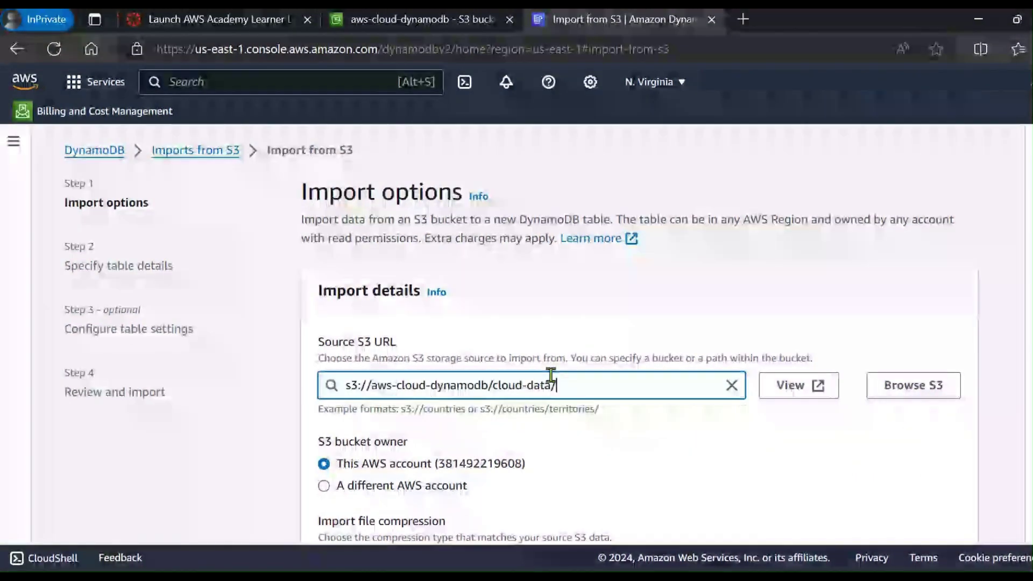
- Set the import file format to CSV with headers from the first line and a comma delimiter, and continue to the table details
scroll(578, 397, down, 4)
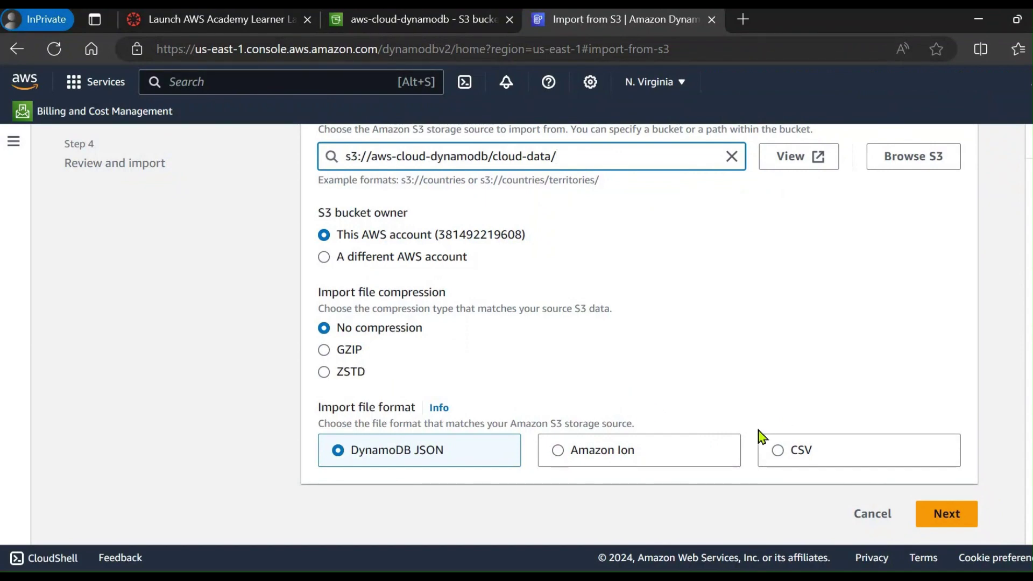
click(781, 451)
scroll(732, 426, down, 4)
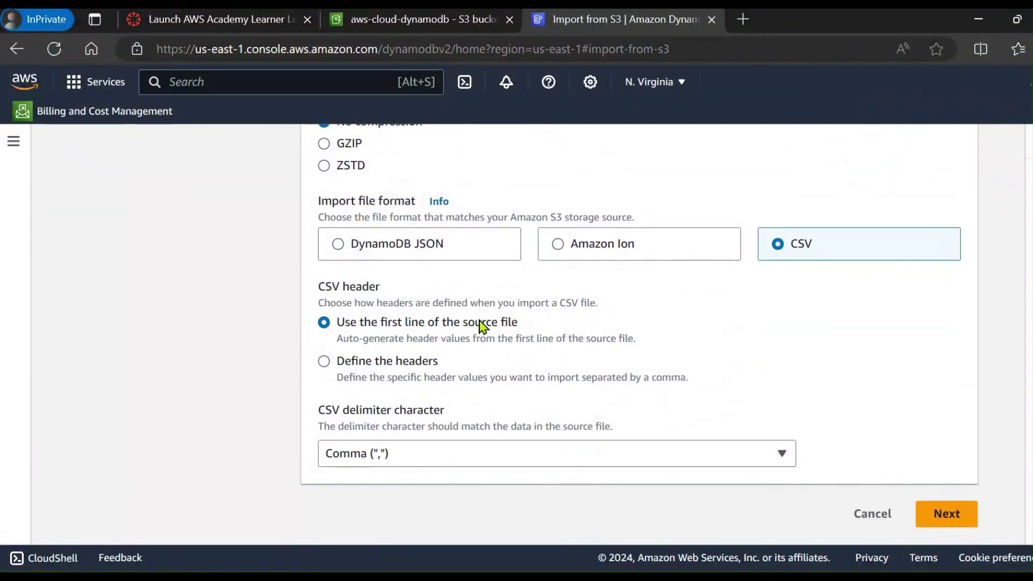
click(959, 520)
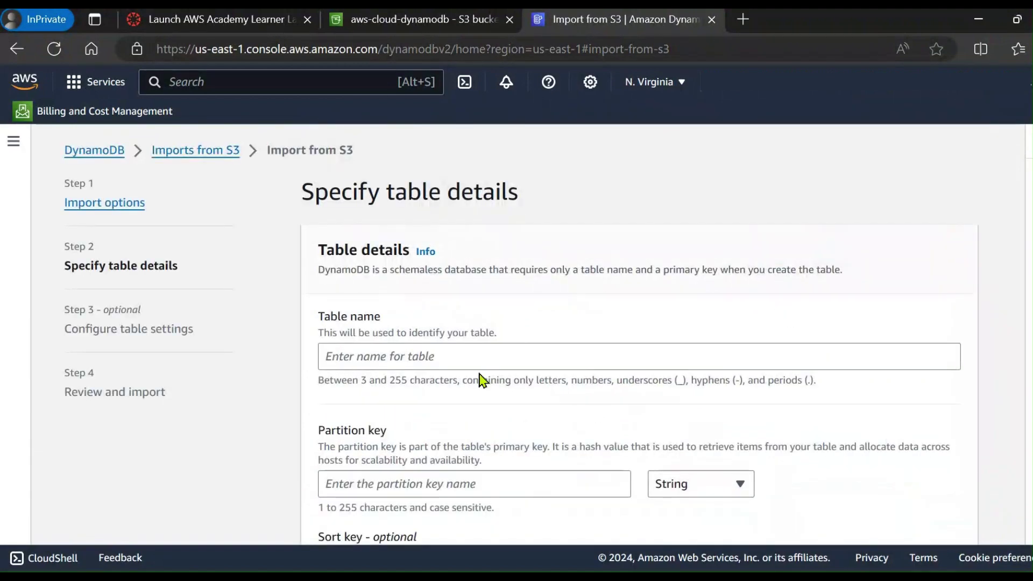
- Name the destination table cloud-table
click(389, 356)
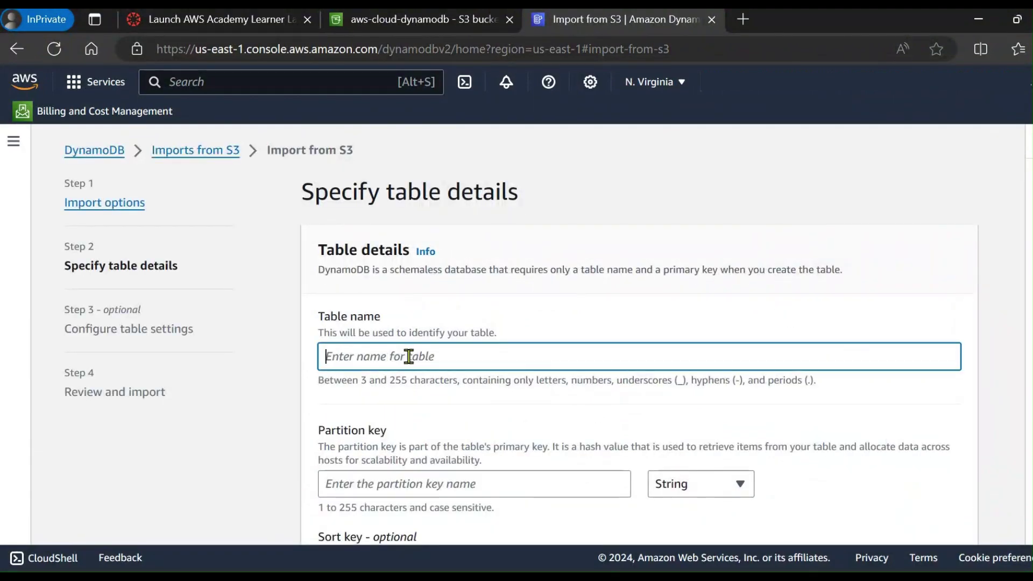
text(clou)
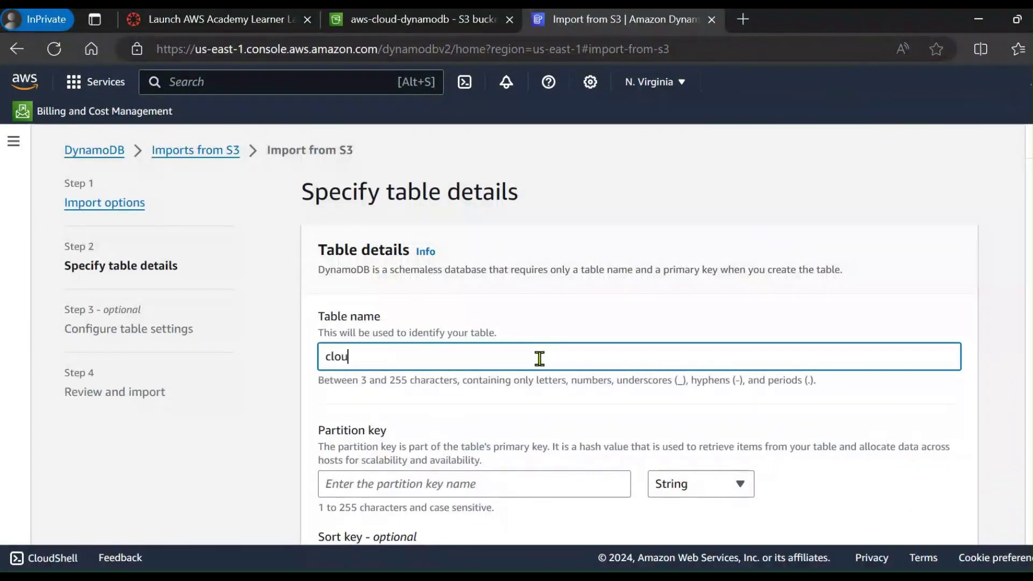
text(d-table)
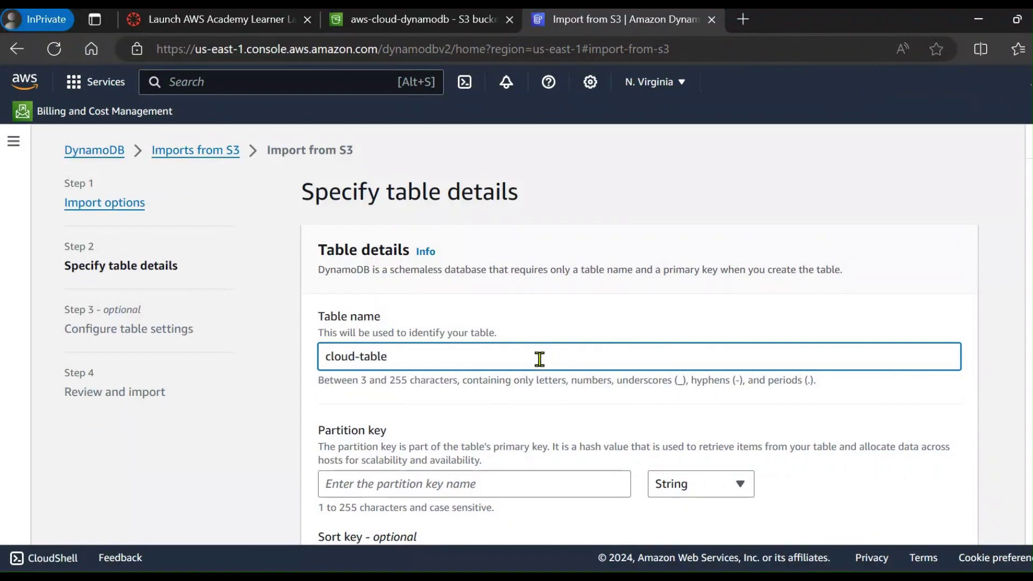
- Check the column headers of dataset_2196_cloud in Excel and set the table's partition key to period with type String
scroll(539, 359, down, 3)
click(383, 333)
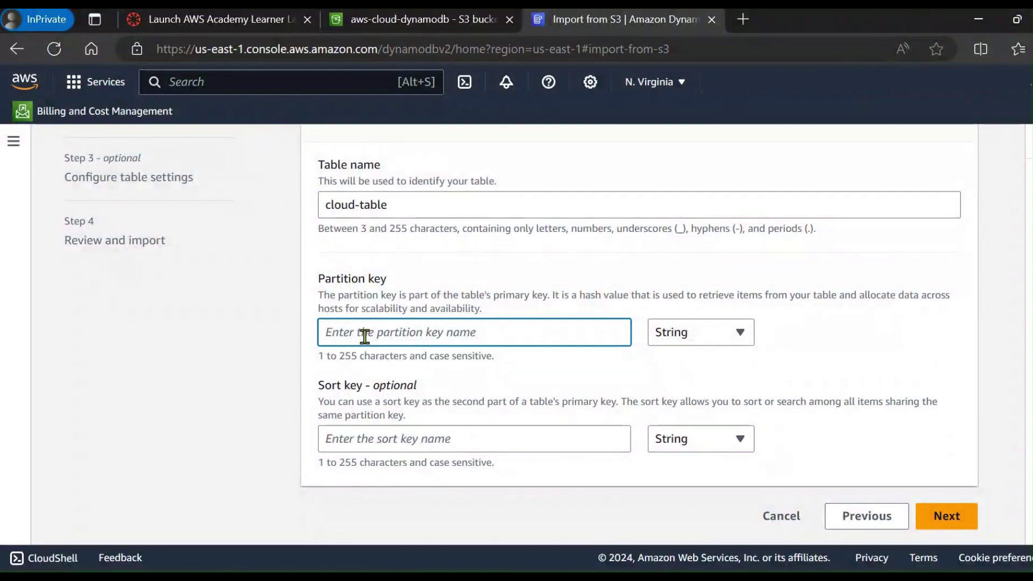
click(592, 579)
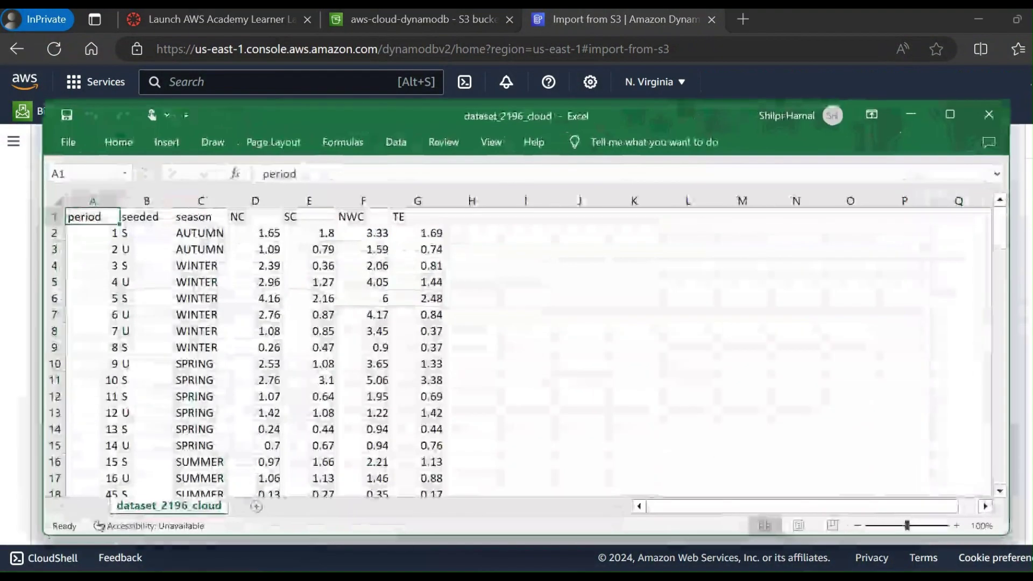
click(427, 578)
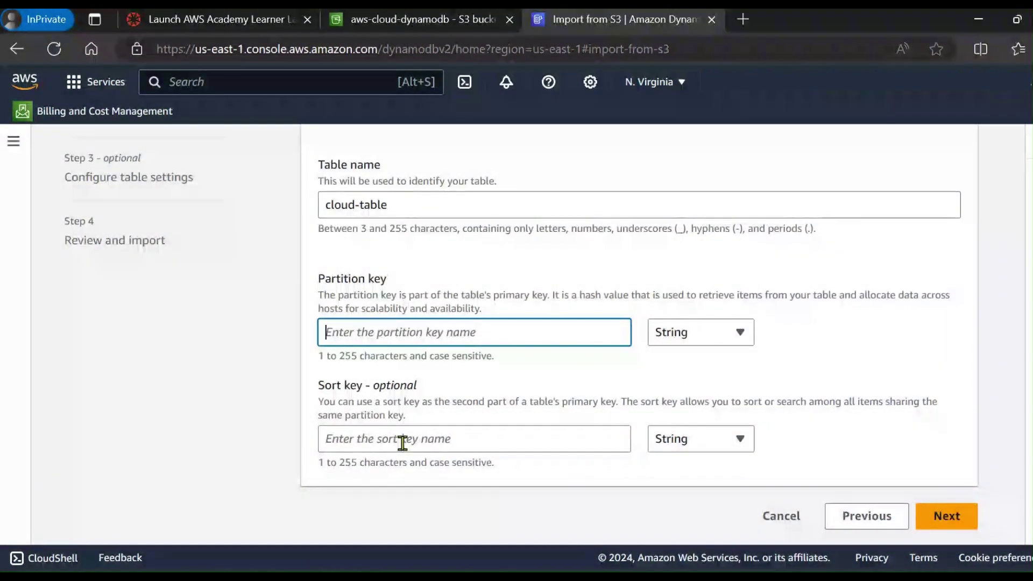
text(perio)
text(a)
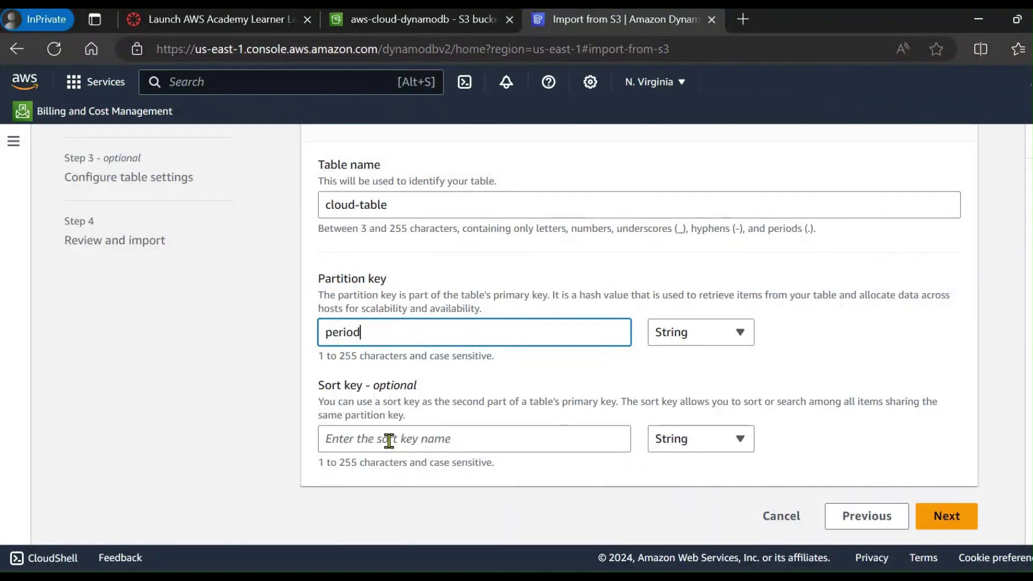
- Set the sort key to seeded with type String, checking the dataset headers, and continue to the table settings
click(387, 439)
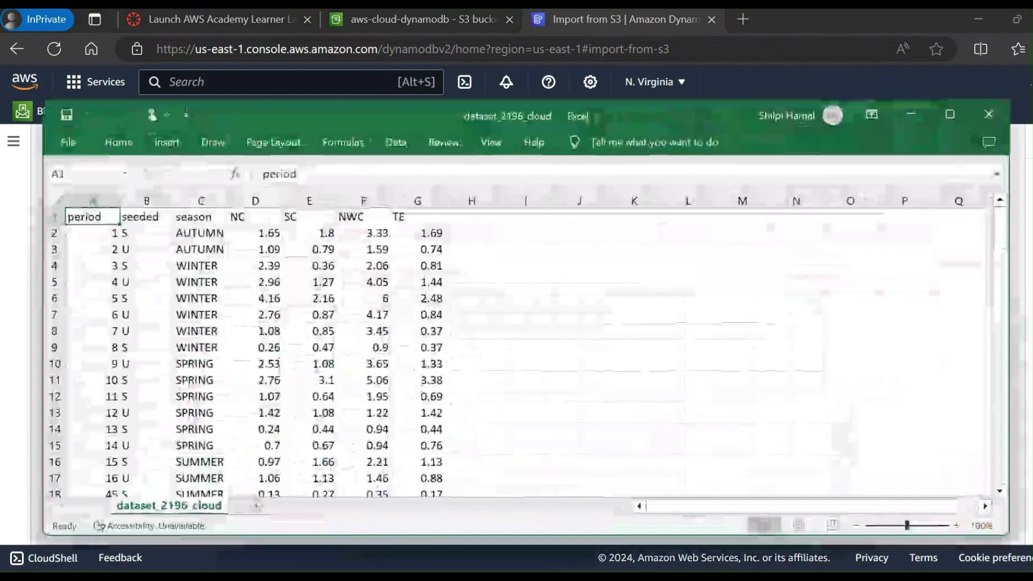
text(s)
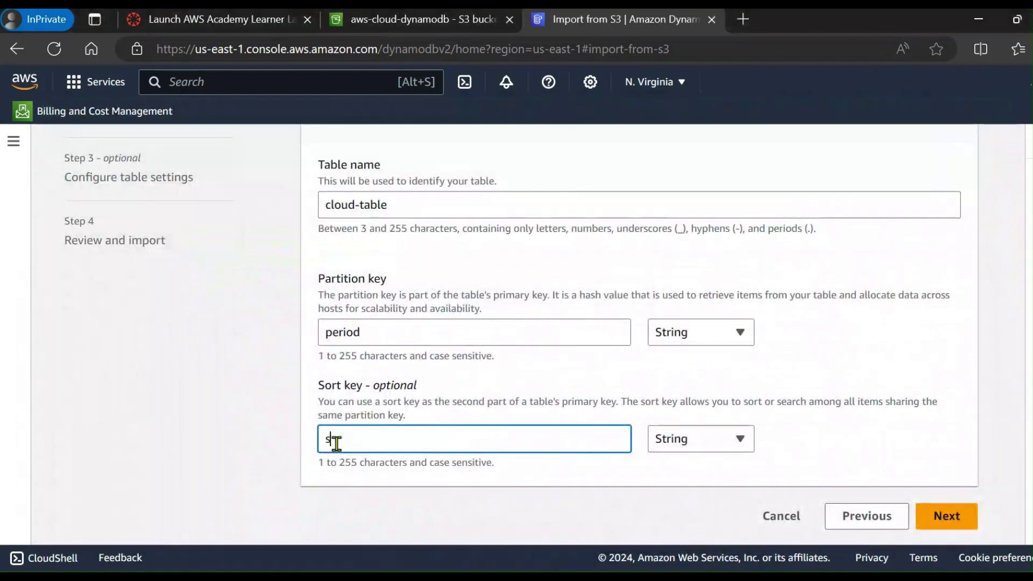
text(eede)
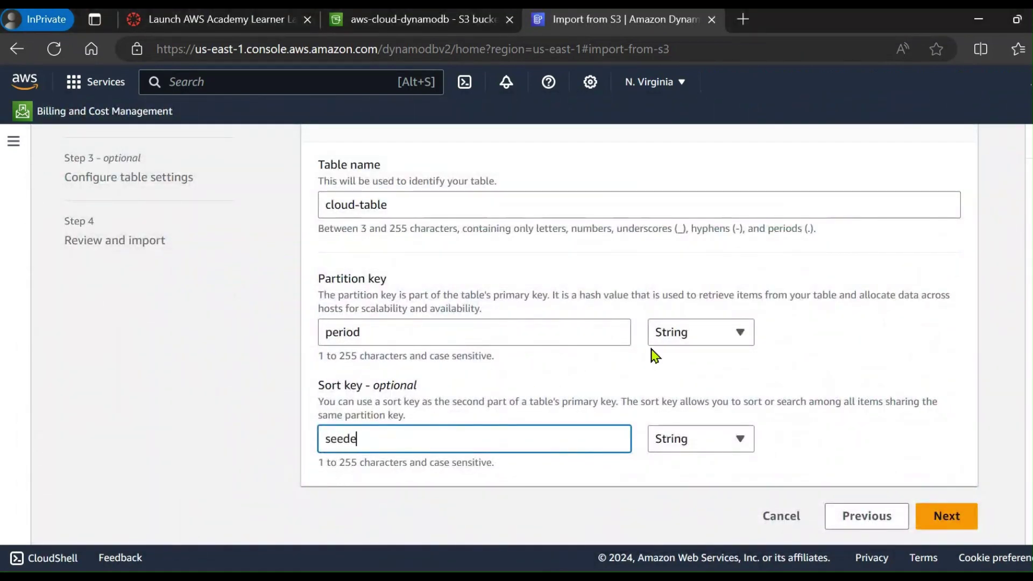
text(d)
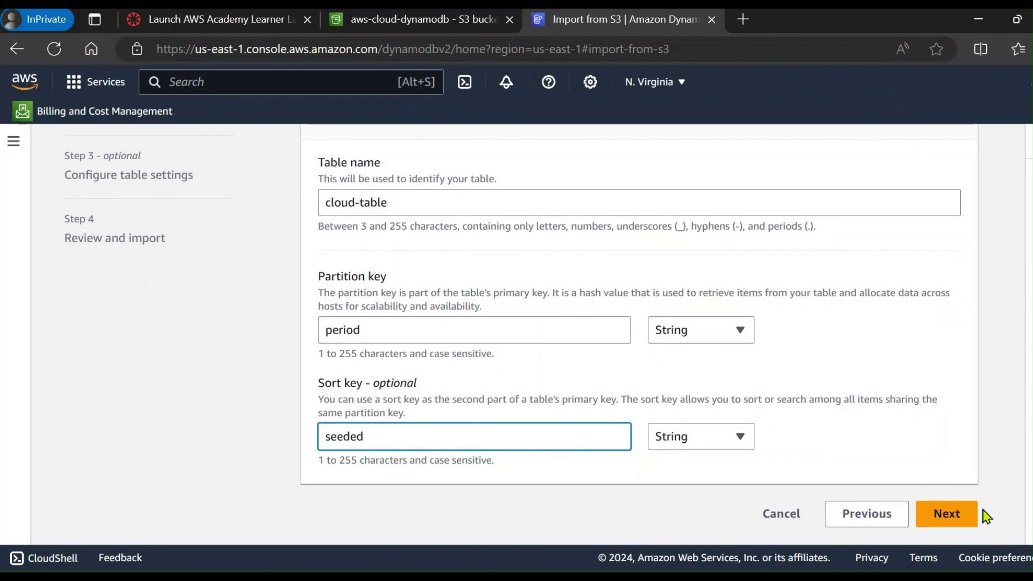
click(956, 514)
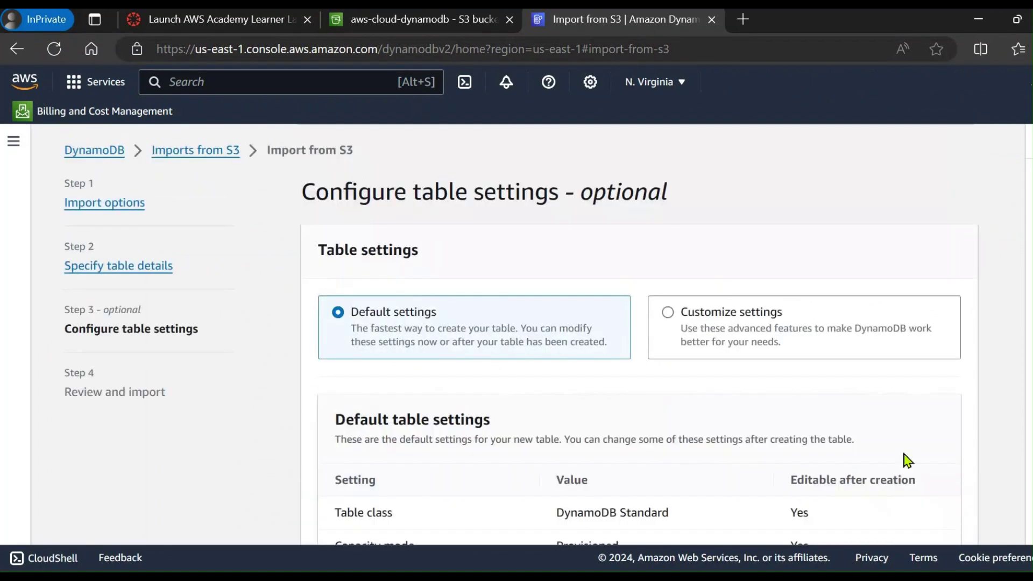
- Keep the default table settings and continue to the import review
scroll(583, 340, down, 2)
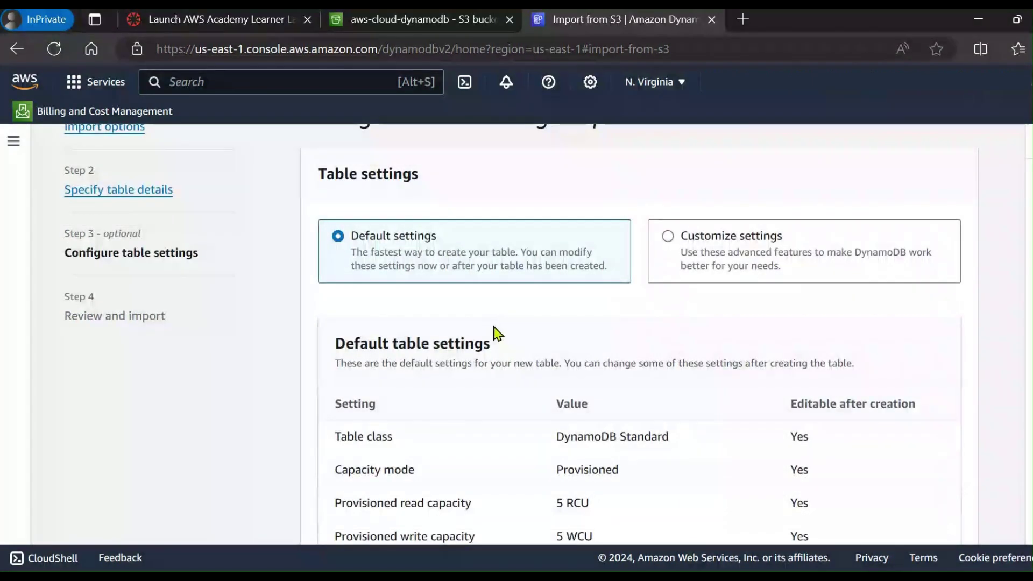
scroll(493, 334, down, 5)
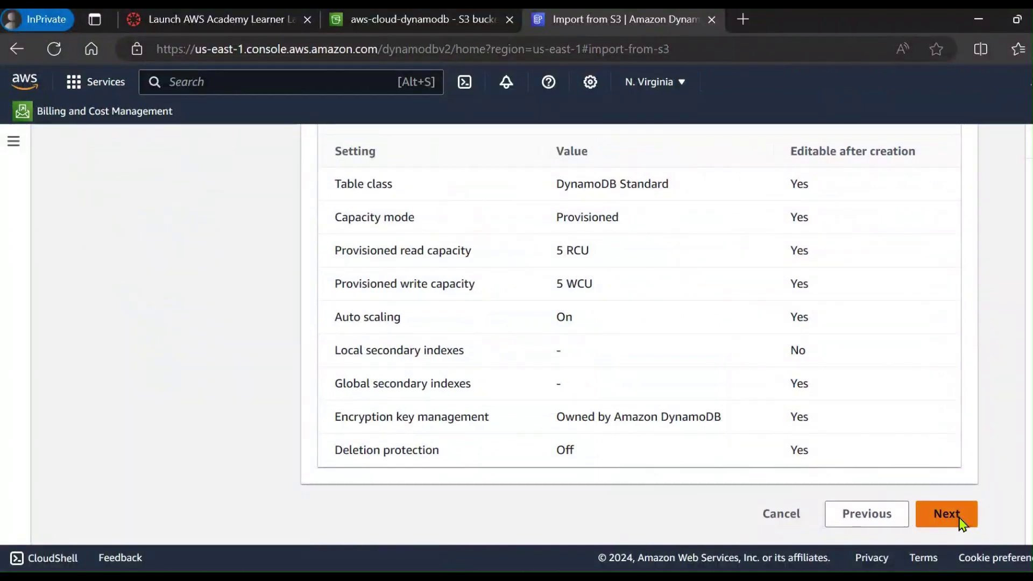
click(951, 516)
- Review the import options and destination table details, and start the import into cloud-table
scroll(585, 321, down, 5)
scroll(585, 322, up, 4)
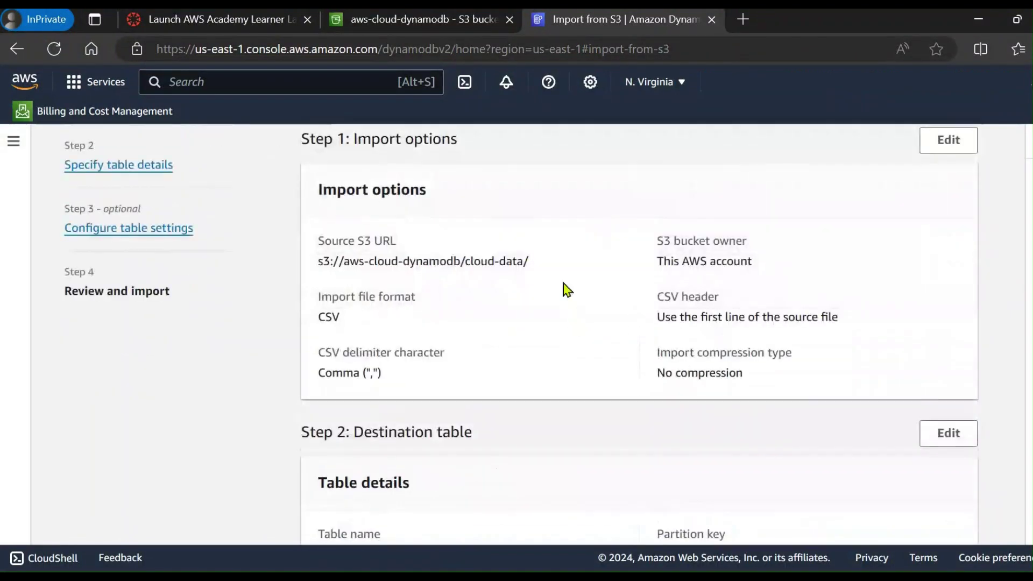
scroll(570, 329, down, 11)
scroll(570, 335, down, 3)
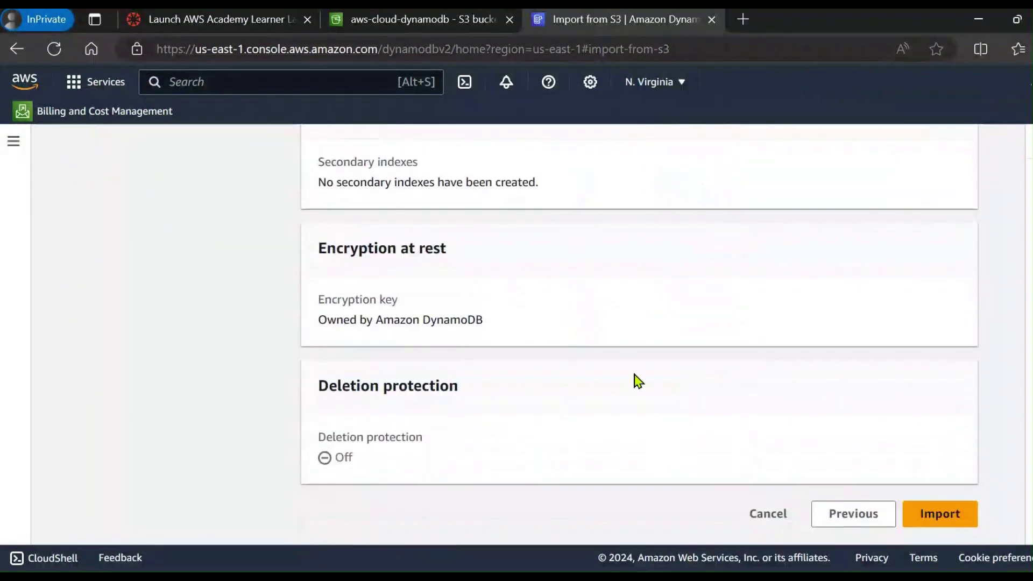
click(939, 518)
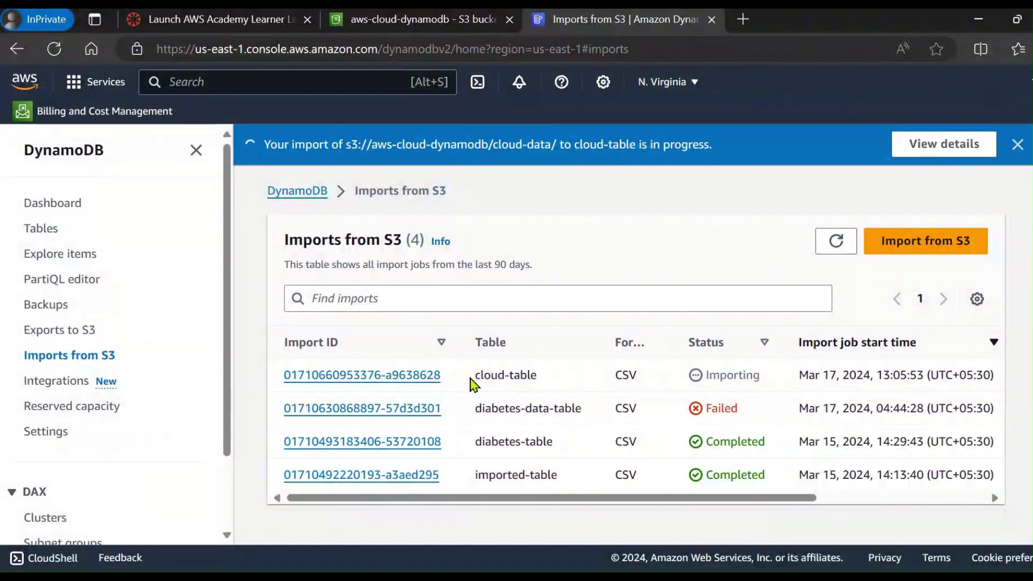
- Refresh the S3 imports list, and open the DynamoDB tables list and refresh it repeatedly to check the status of cloud-table
drag(525, 383, 538, 388)
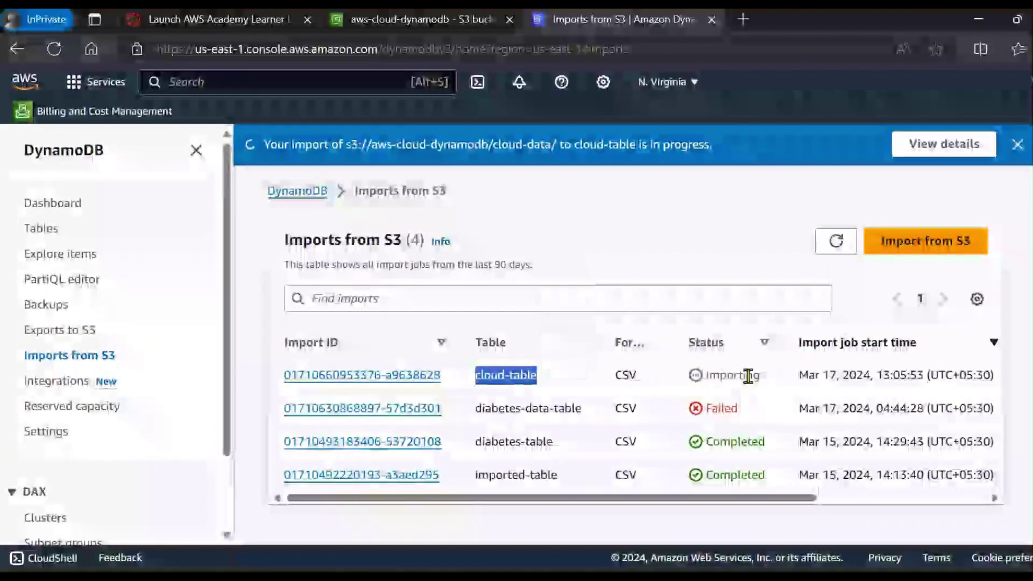
click(836, 241)
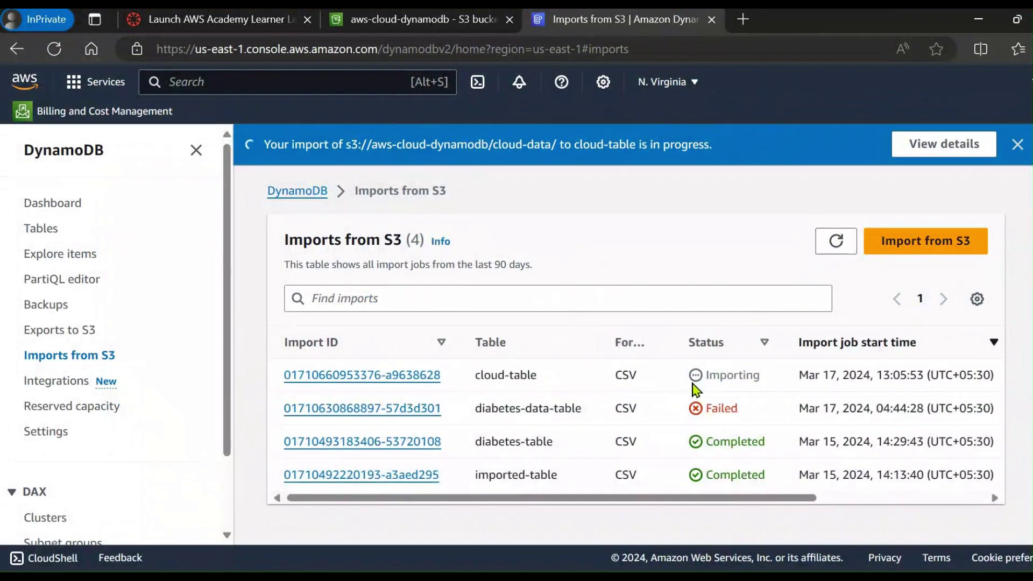
click(34, 230)
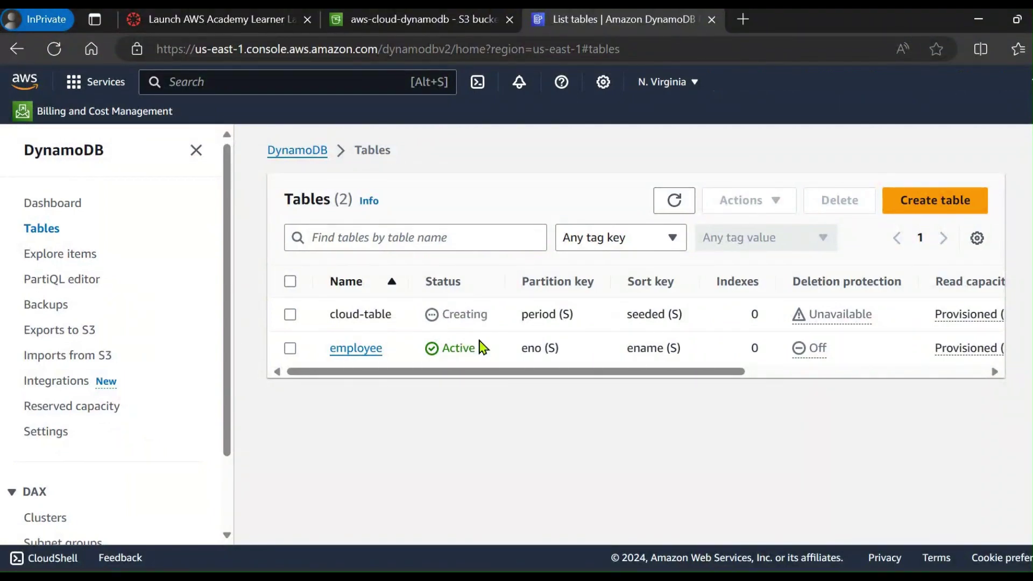
drag(533, 375, 430, 383)
click(672, 203)
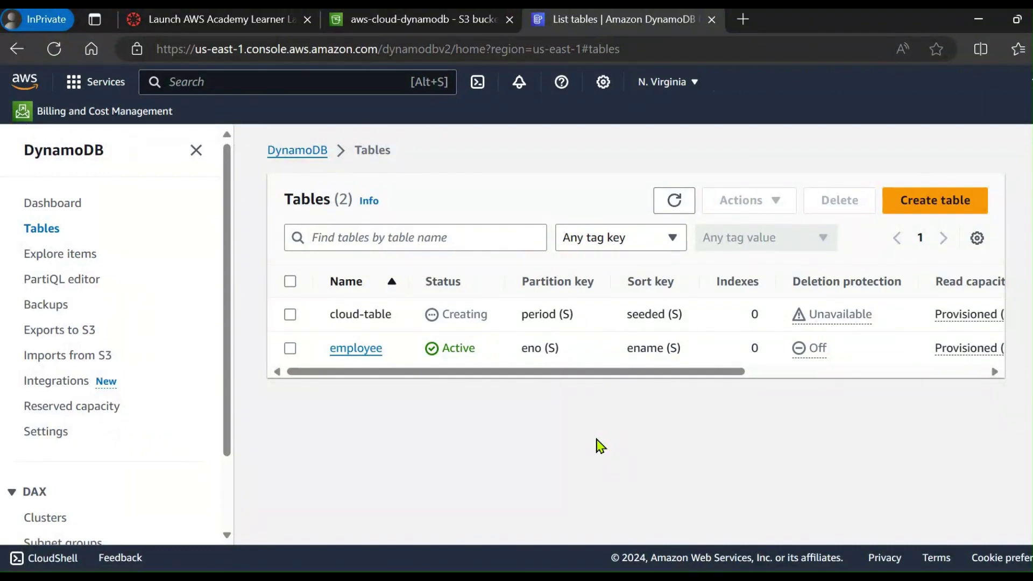
click(672, 206)
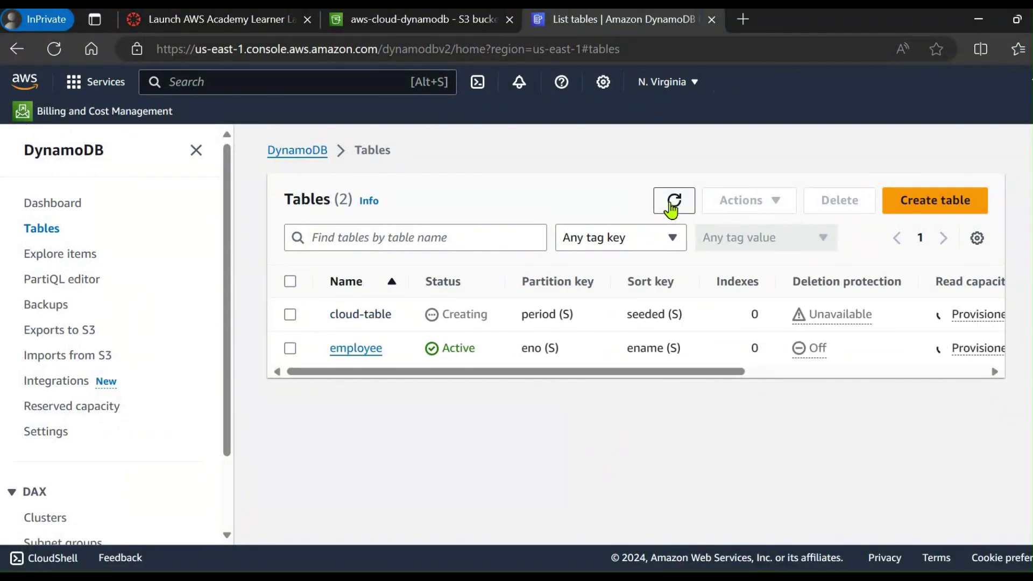
click(673, 206)
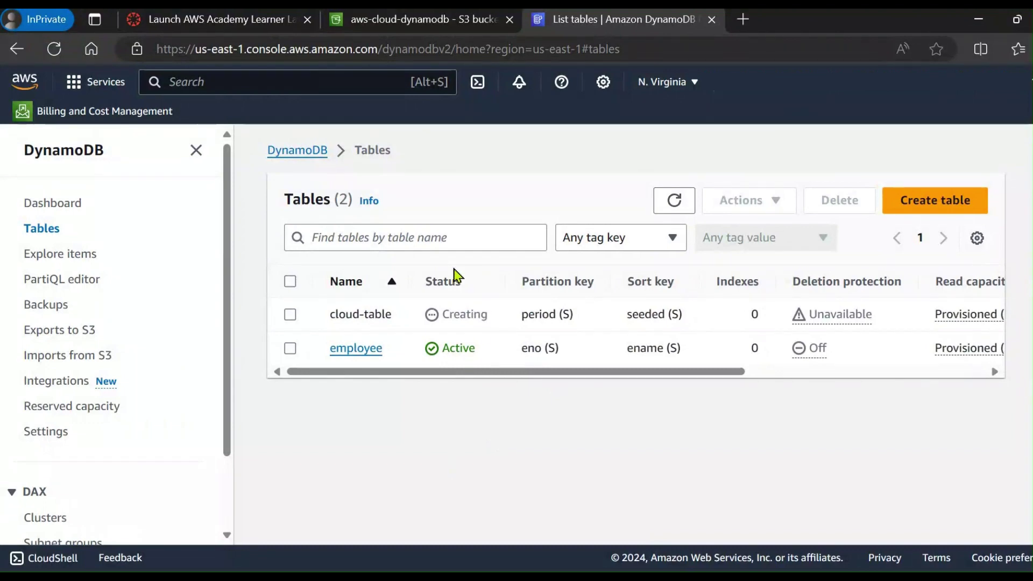
click(673, 204)
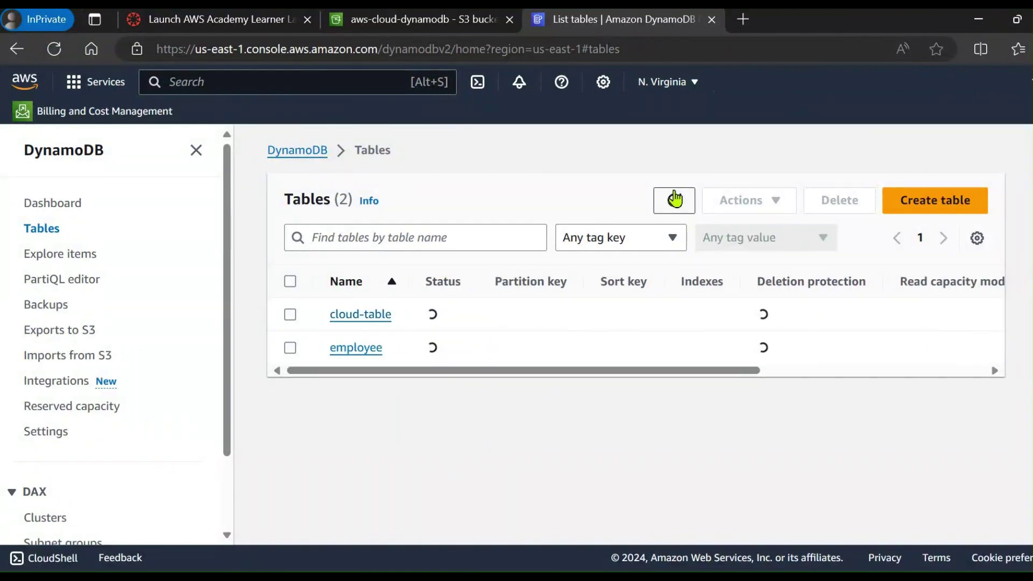
click(673, 204)
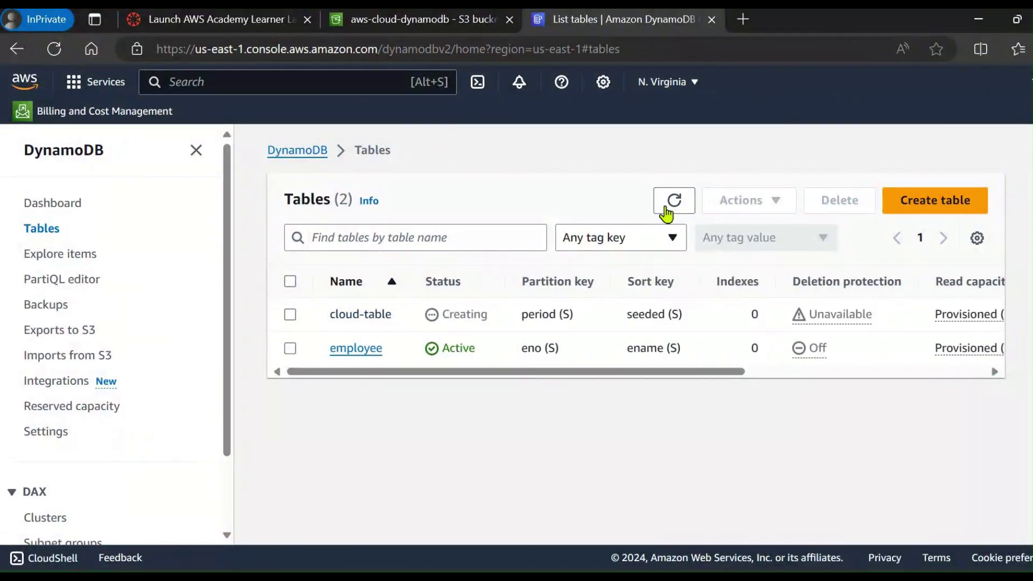
- Refresh the tables list, dismiss the import notification, and open cloud-table to explore its items
click(670, 204)
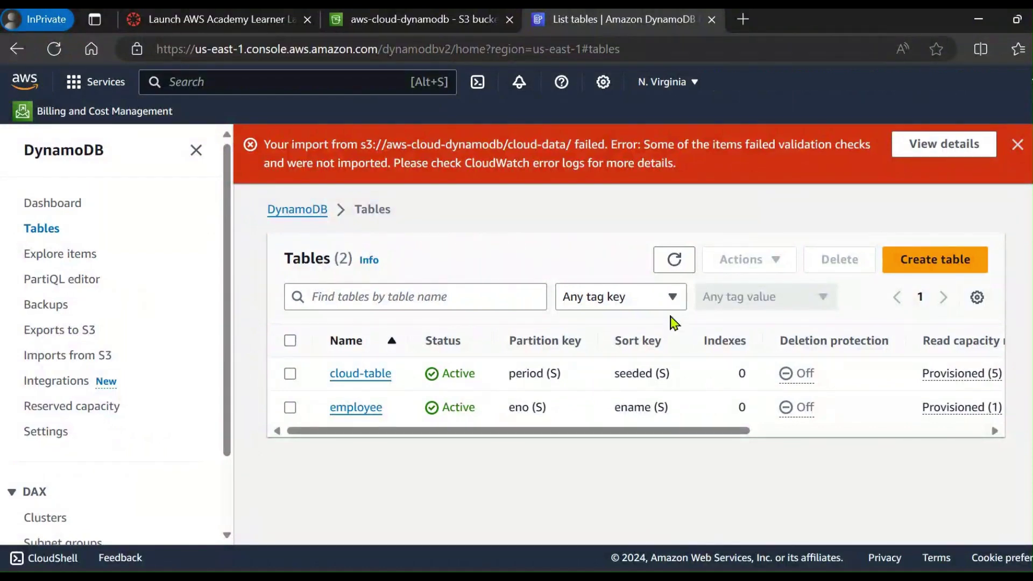
click(1024, 149)
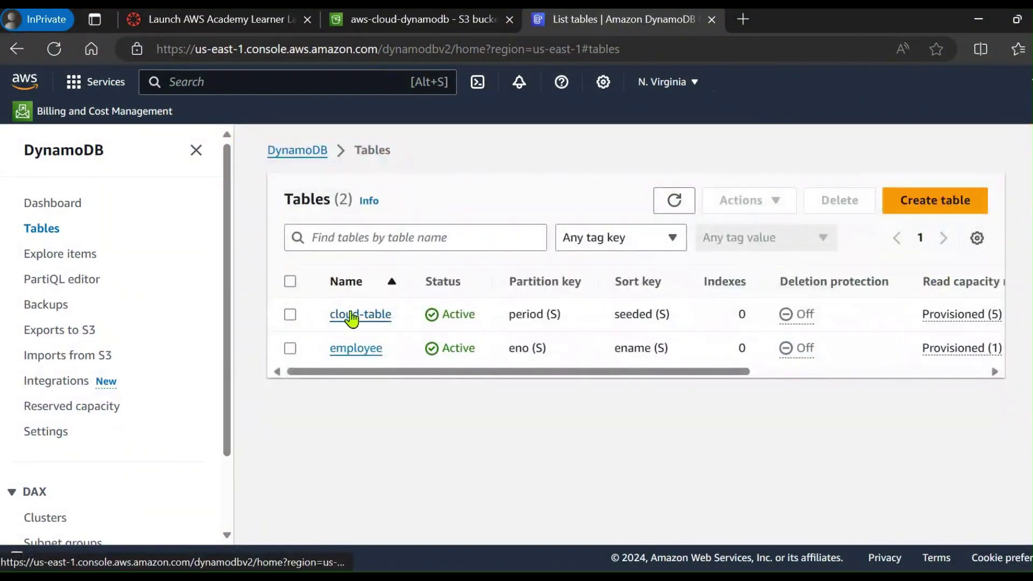
click(373, 320)
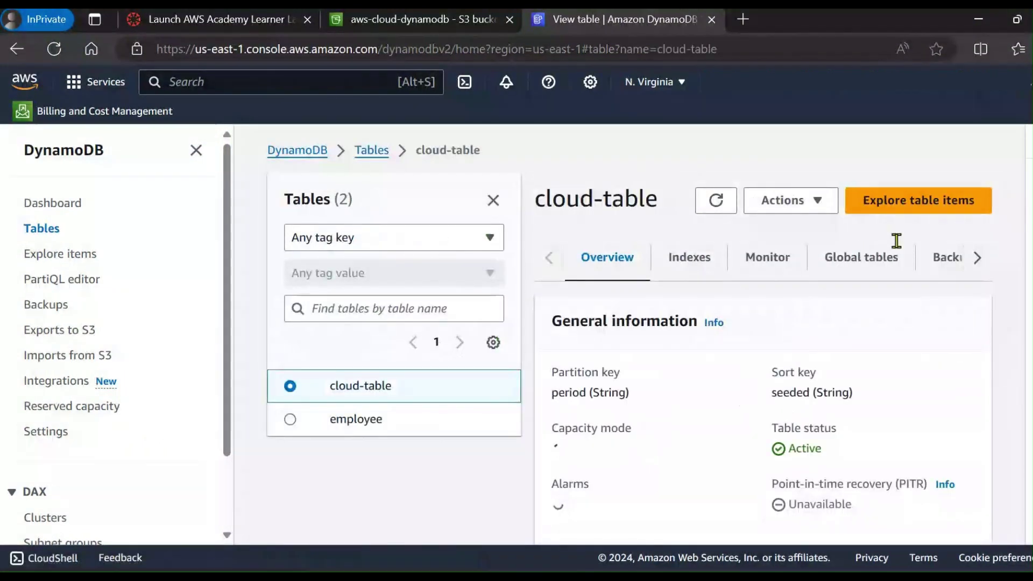
click(916, 214)
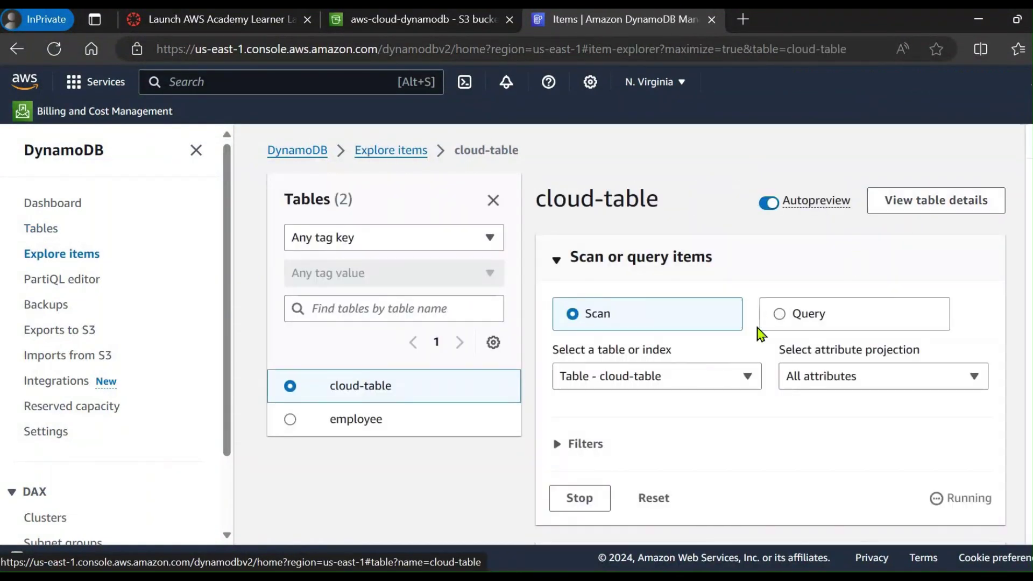
- Examine the items returned for cloud-table, covering the rows and all attribute columns through season and TE
scroll(753, 344, down, 10)
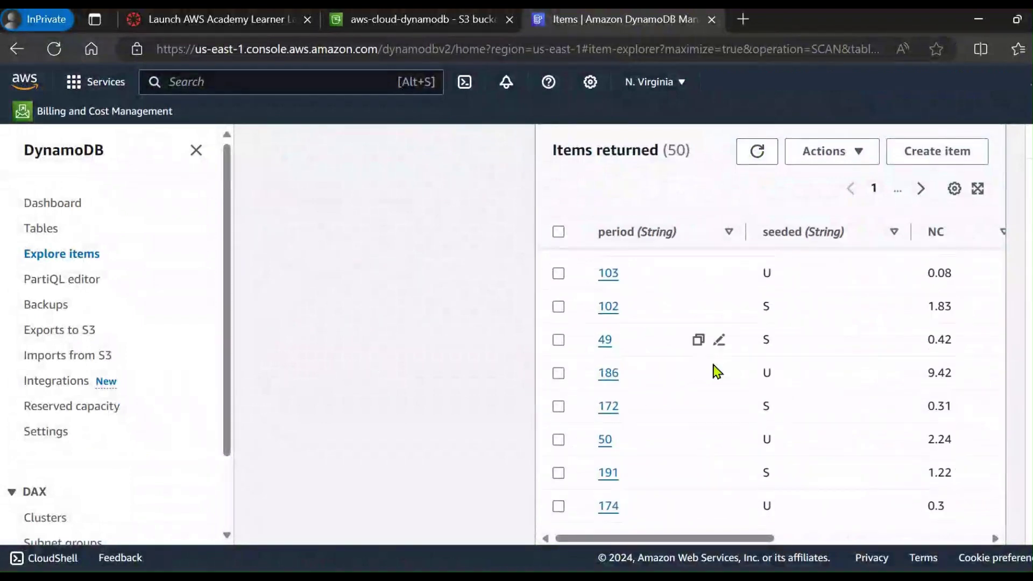
scroll(715, 376, down, 6)
scroll(852, 416, right, 3)
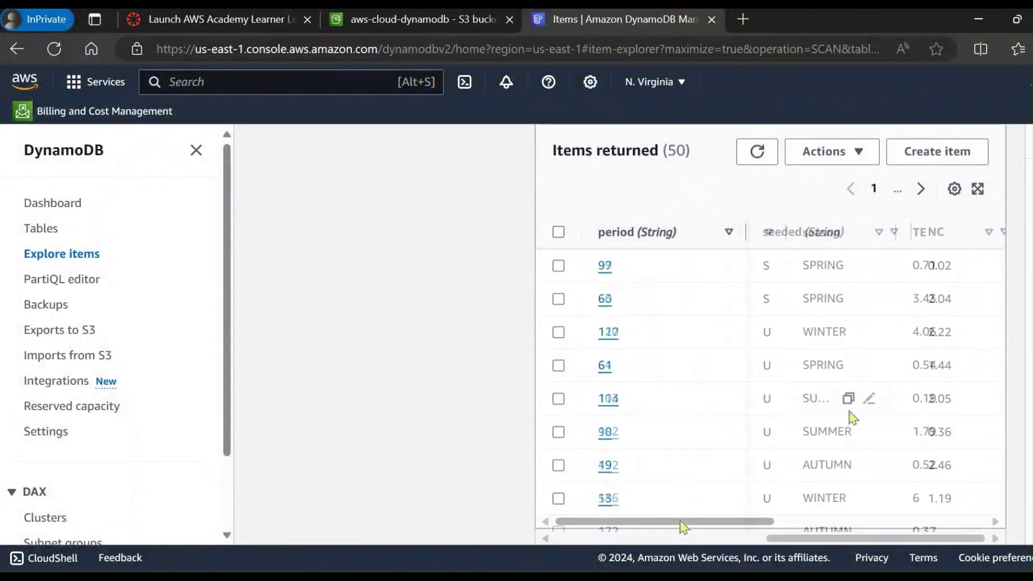
scroll(801, 538, right, 3)
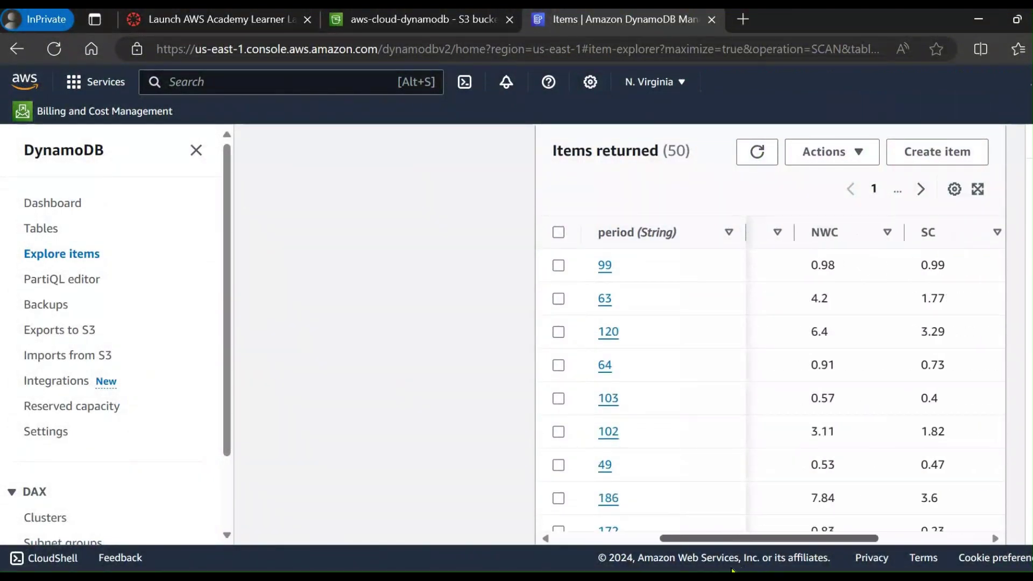
scroll(785, 469, left, 4)
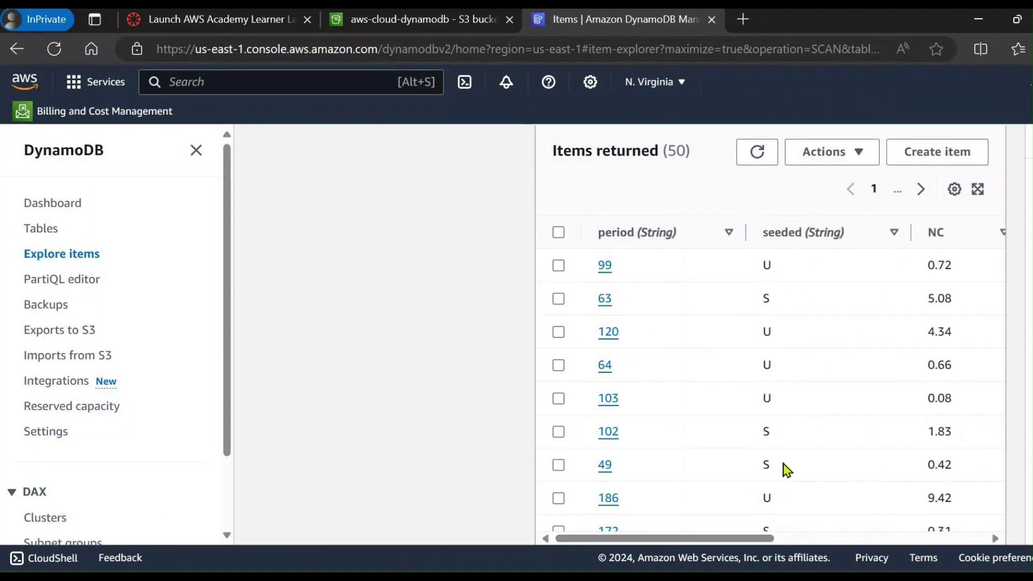
scroll(791, 465, down, 5)
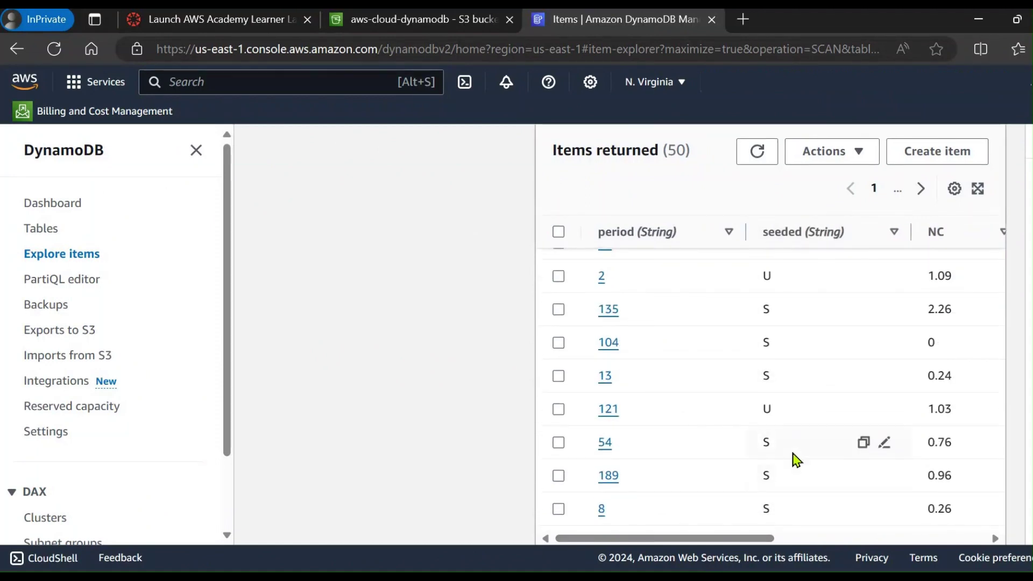
scroll(791, 457, up, 10)
scroll(780, 428, down, 8)
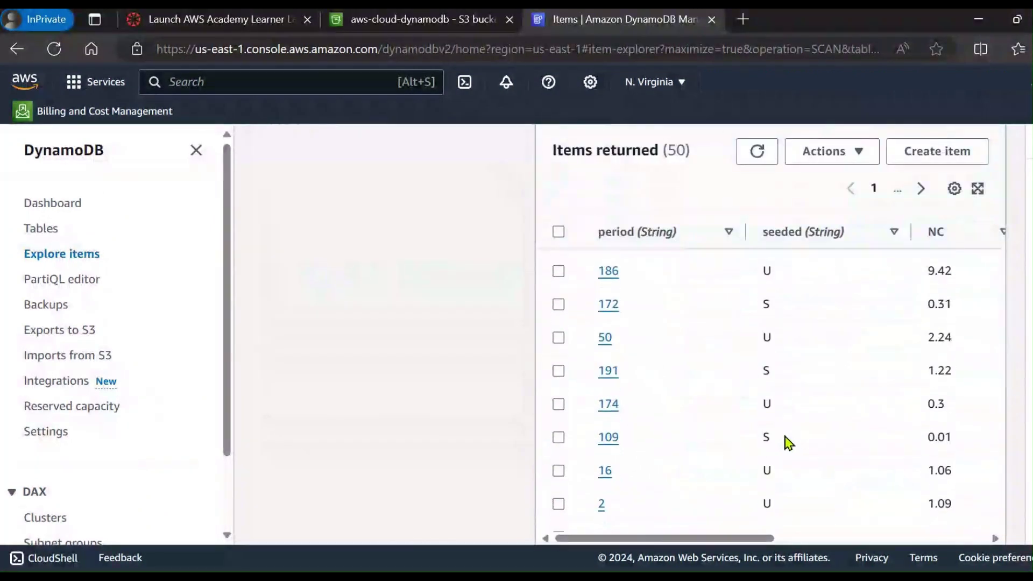
scroll(787, 442, down, 5)
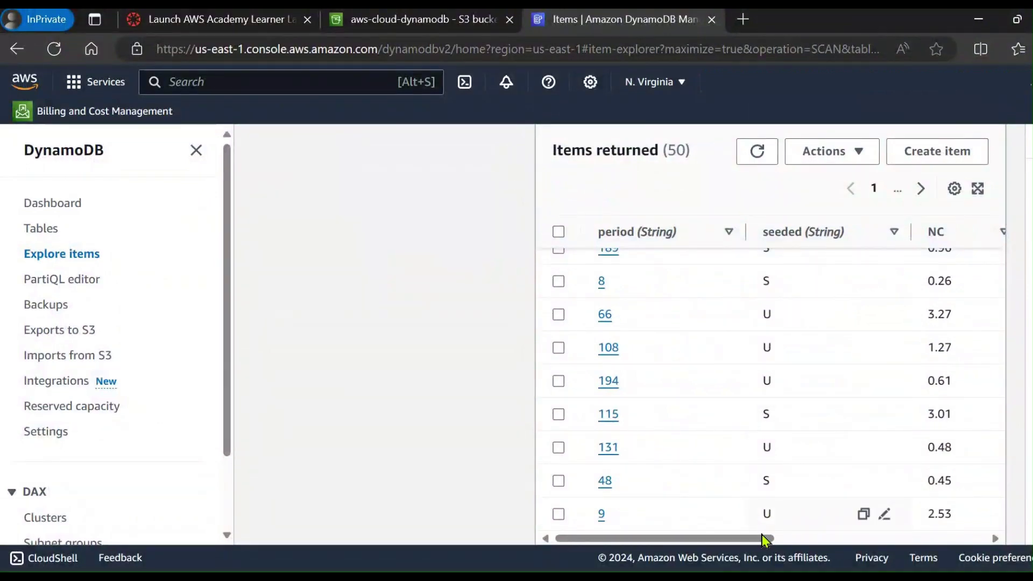
drag(764, 538, 984, 505)
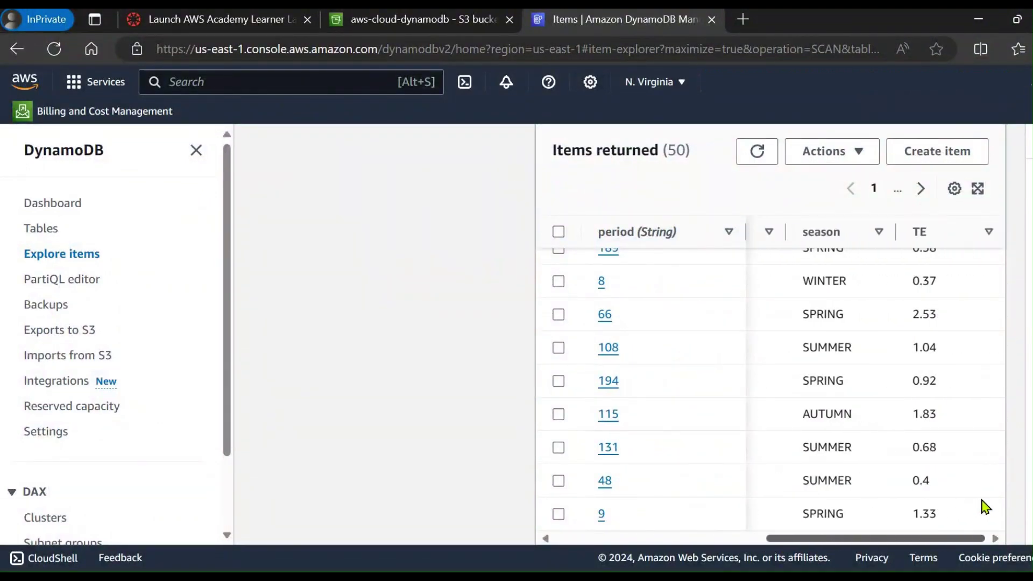
scroll(913, 447, up, 10)
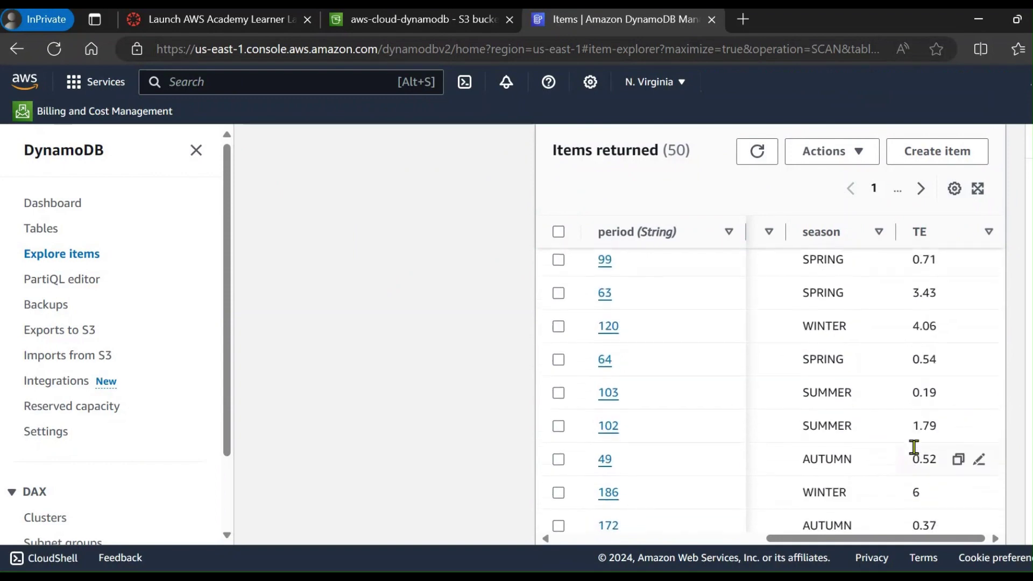
scroll(913, 447, up, 10)
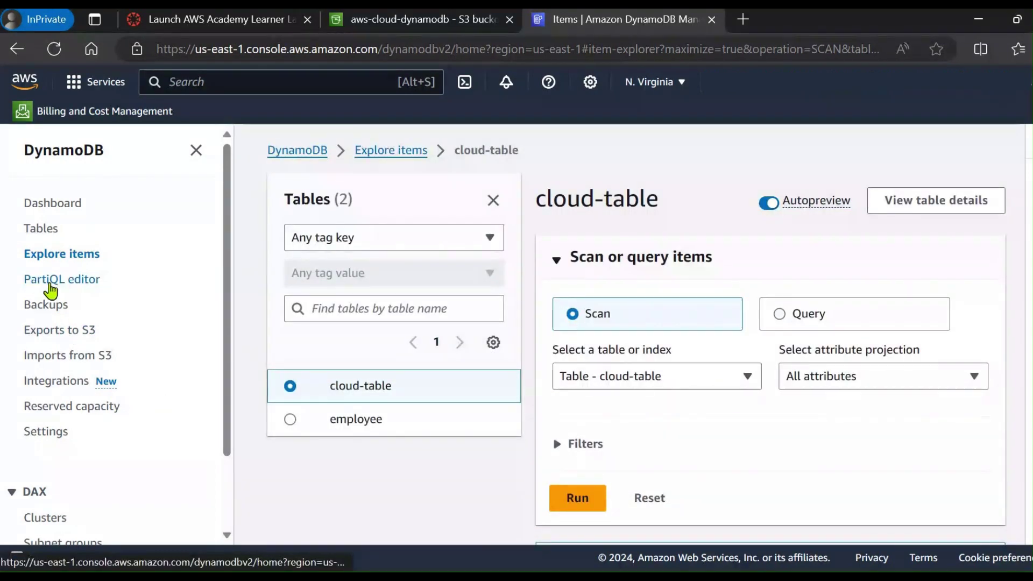
- Open the PartiQL editor and run a table scan on cloud-table
click(51, 283)
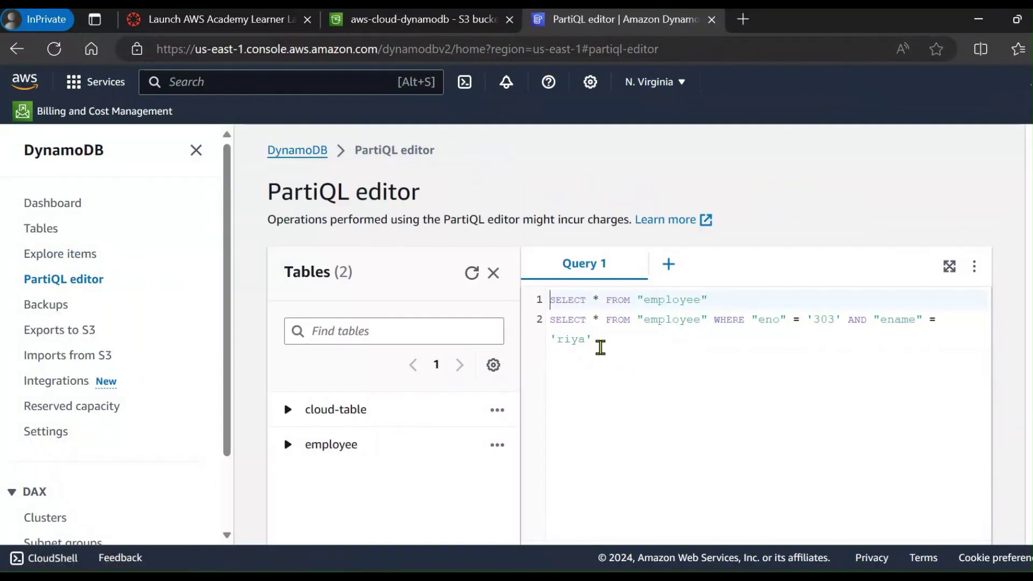
click(685, 346)
key(Return)
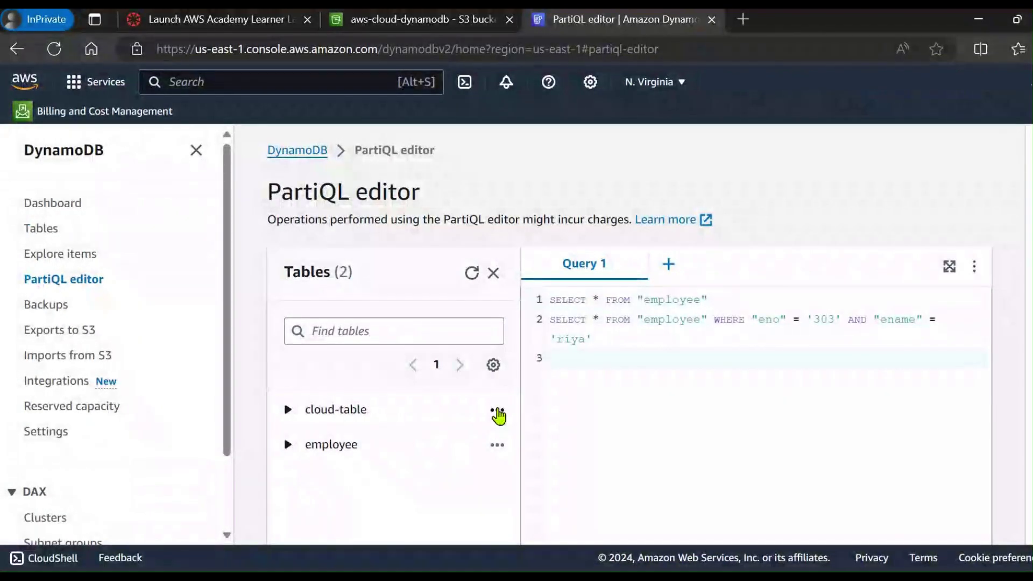
click(497, 412)
click(560, 244)
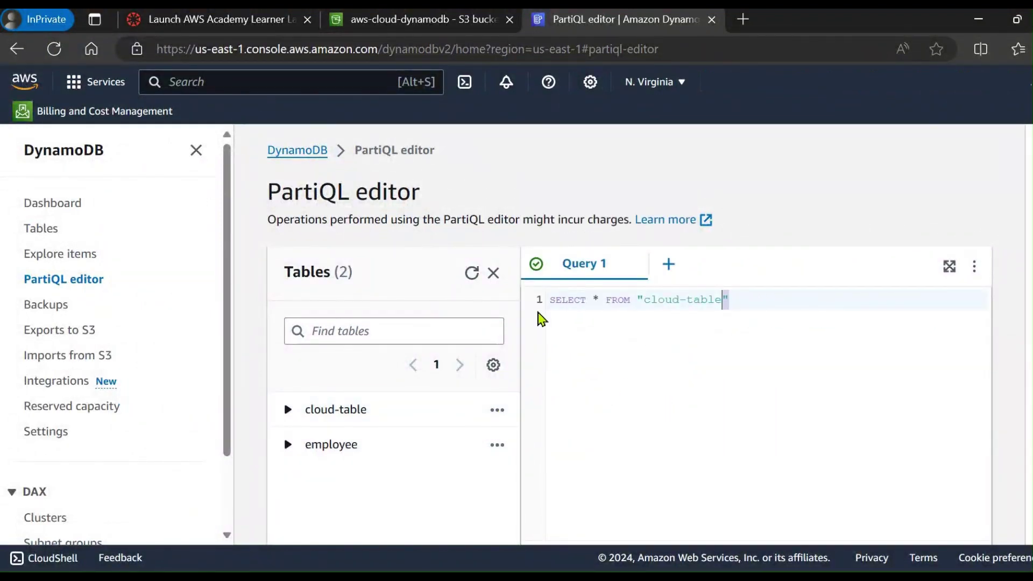
- Run the SELECT * FROM "cloud-table" query again and examine the returned items
key(shift+Home)
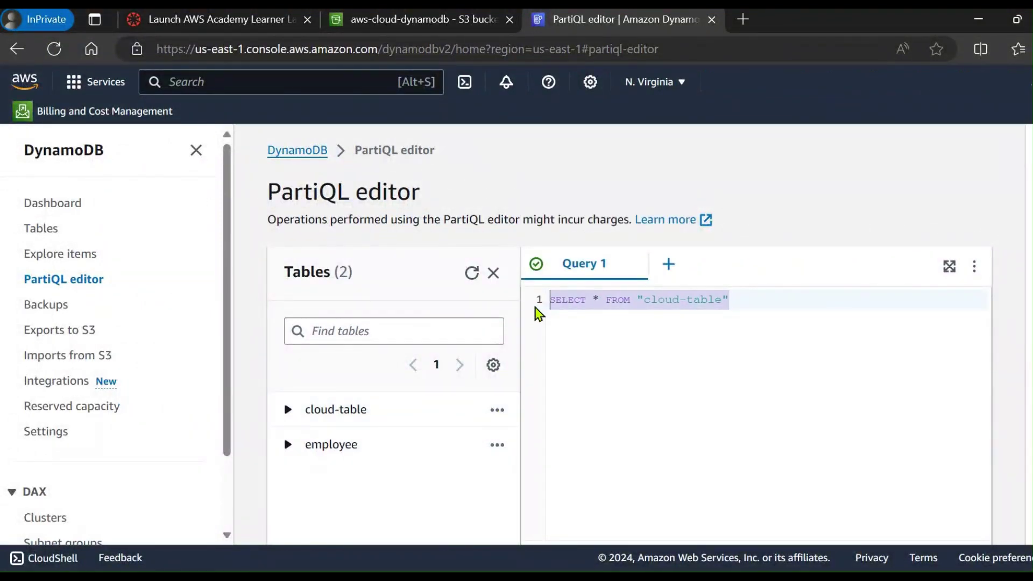
click(737, 357)
scroll(589, 450, down, 2)
scroll(582, 433, up, 1)
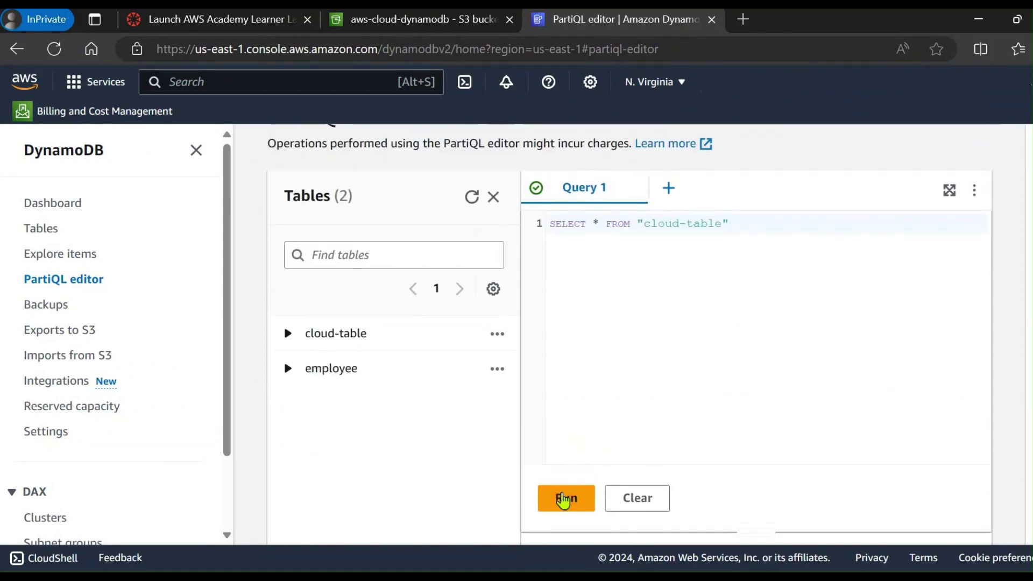
click(560, 501)
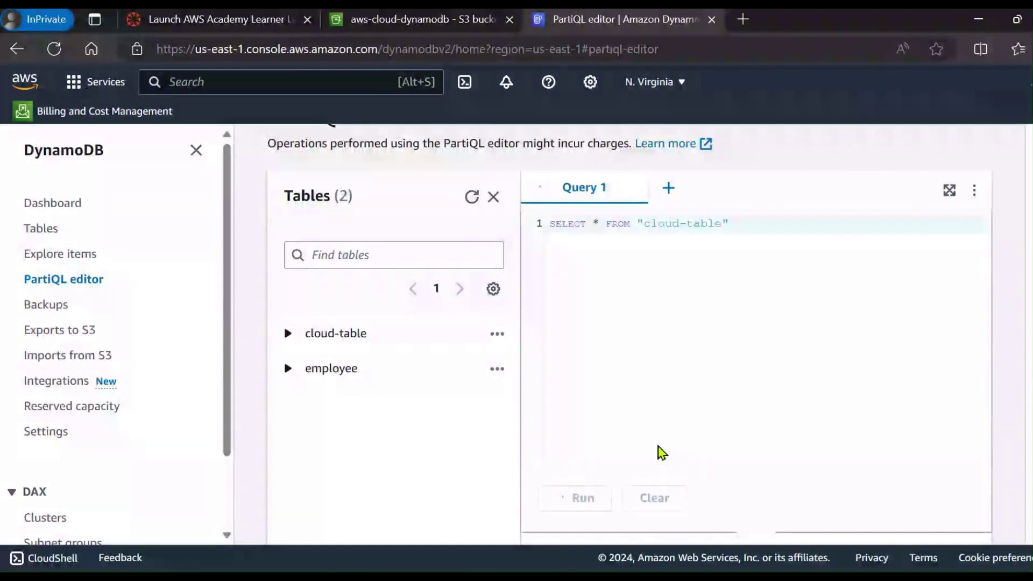
scroll(662, 455, down, 15)
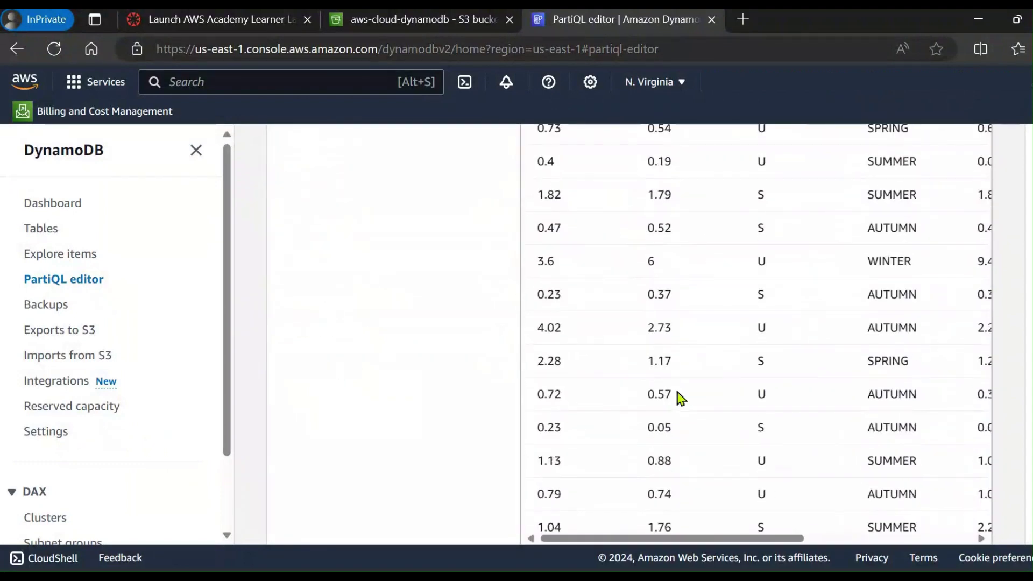
scroll(684, 413, up, 10)
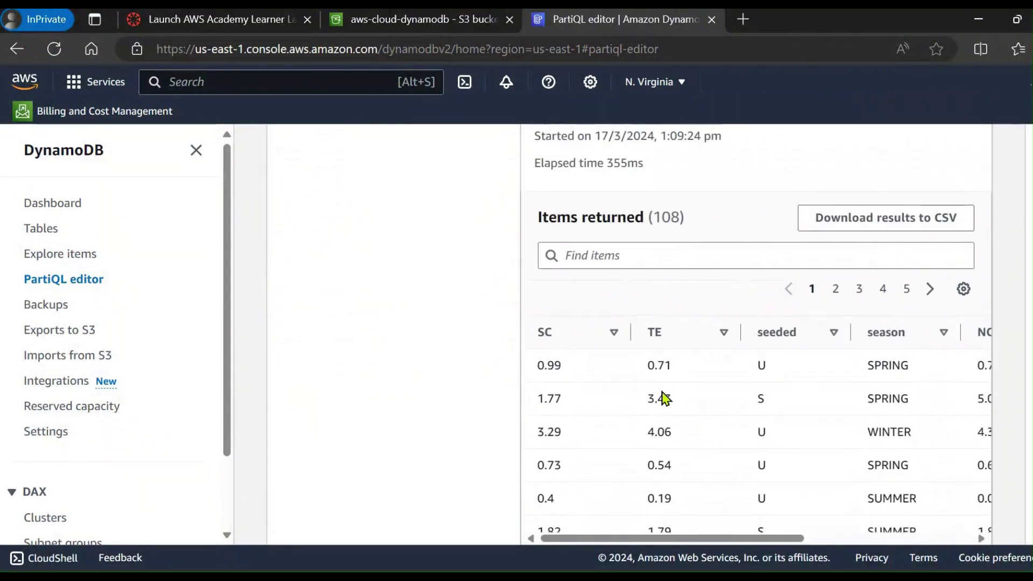
scroll(640, 366, up, 10)
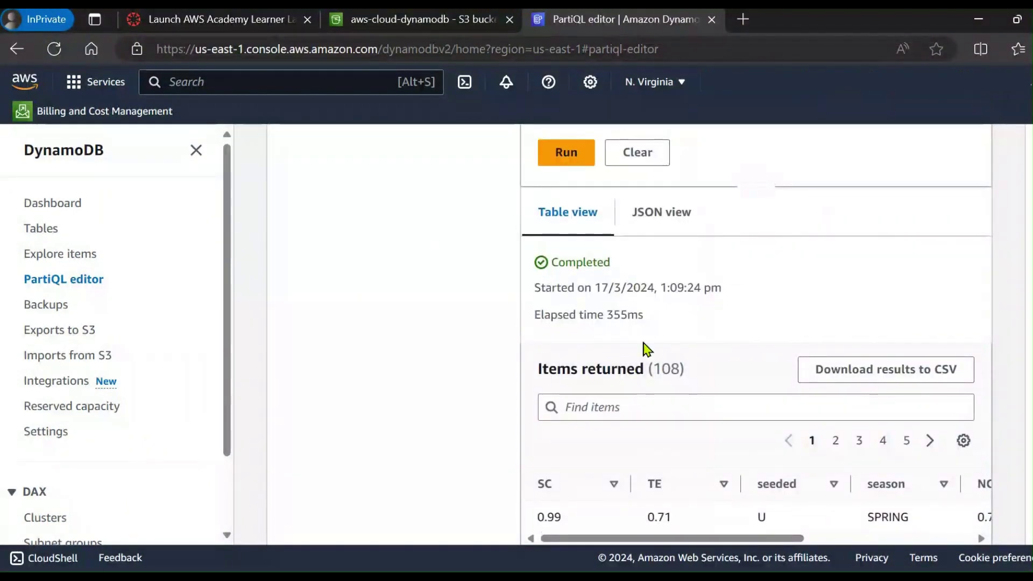
- Add a query-table template for cloud-table on a new line below the SELECT statement
click(733, 301)
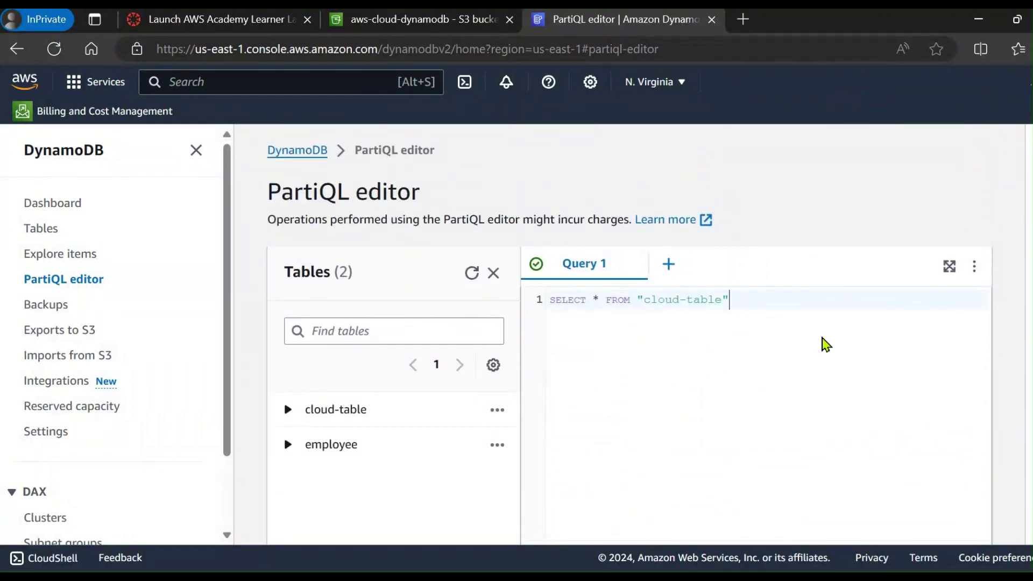
key(Return)
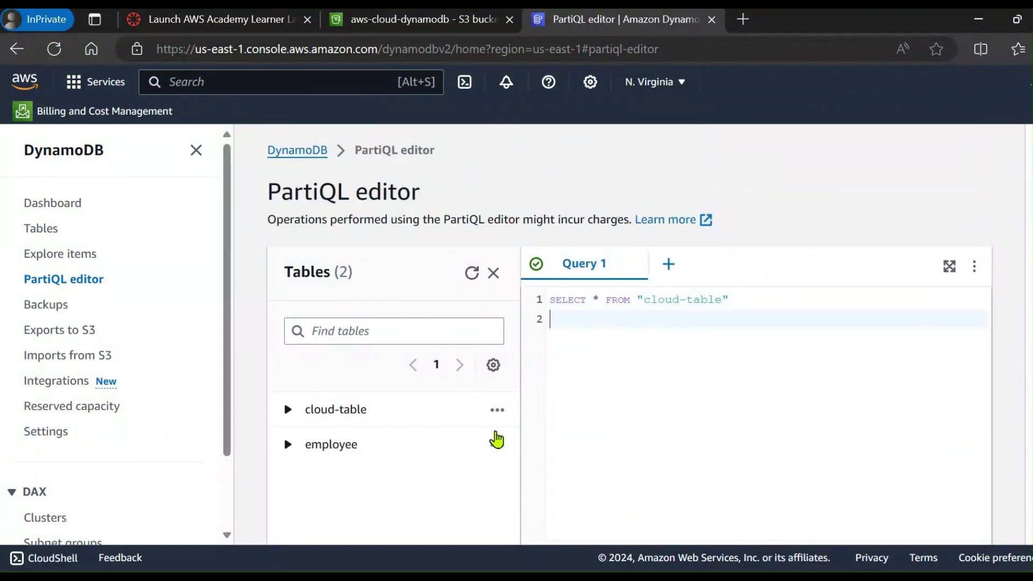
click(496, 411)
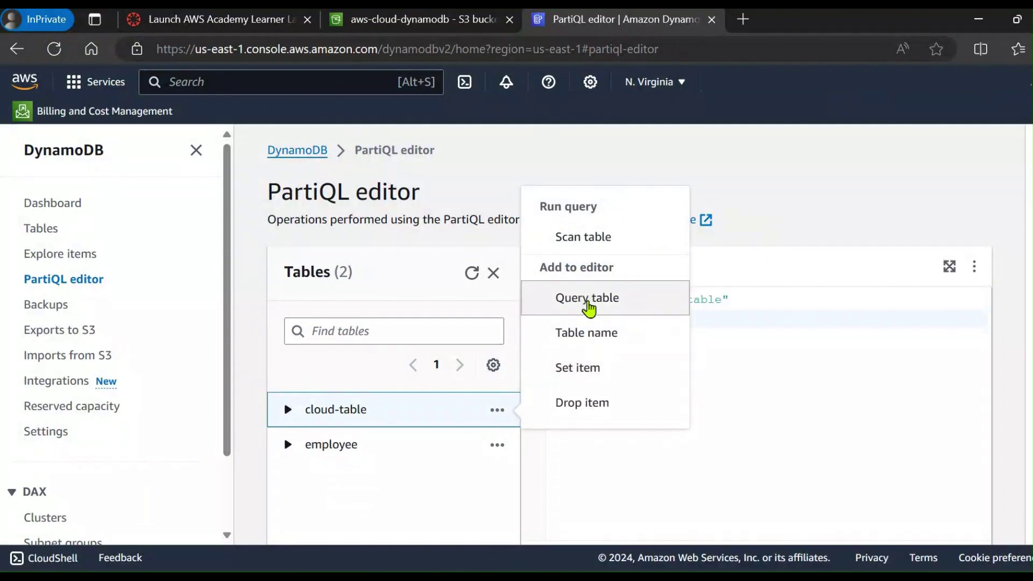
click(589, 297)
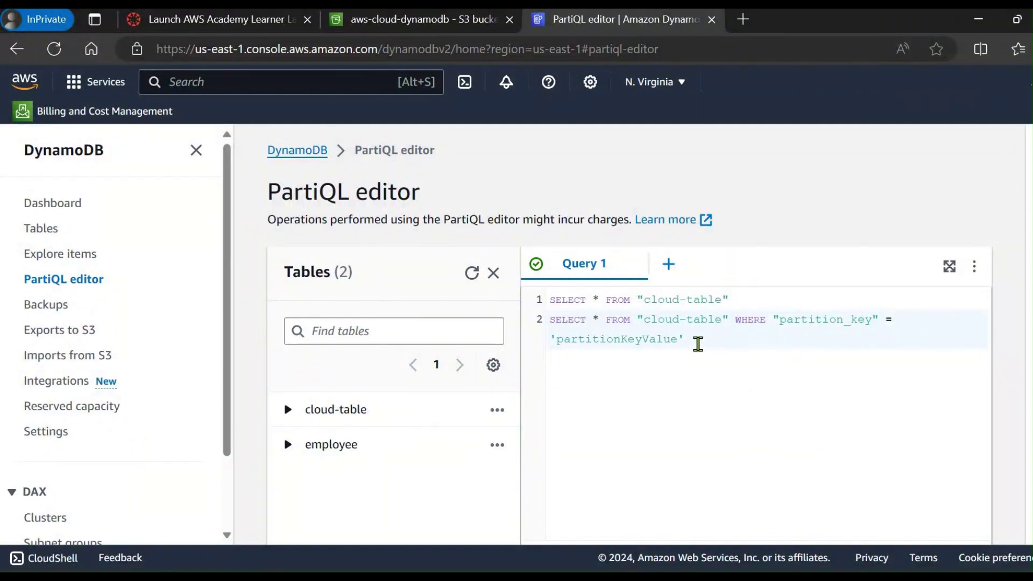
- Check the result columns for an attribute to use in the WHERE condition, and sort the returned items by season
drag(688, 336, 778, 318)
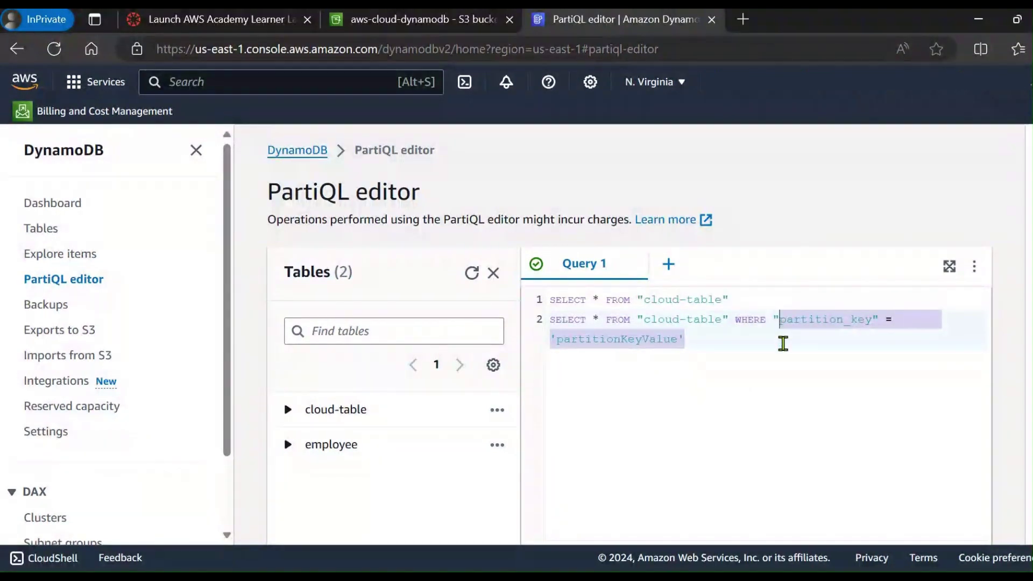
scroll(781, 406, down, 3)
scroll(781, 406, down, 8)
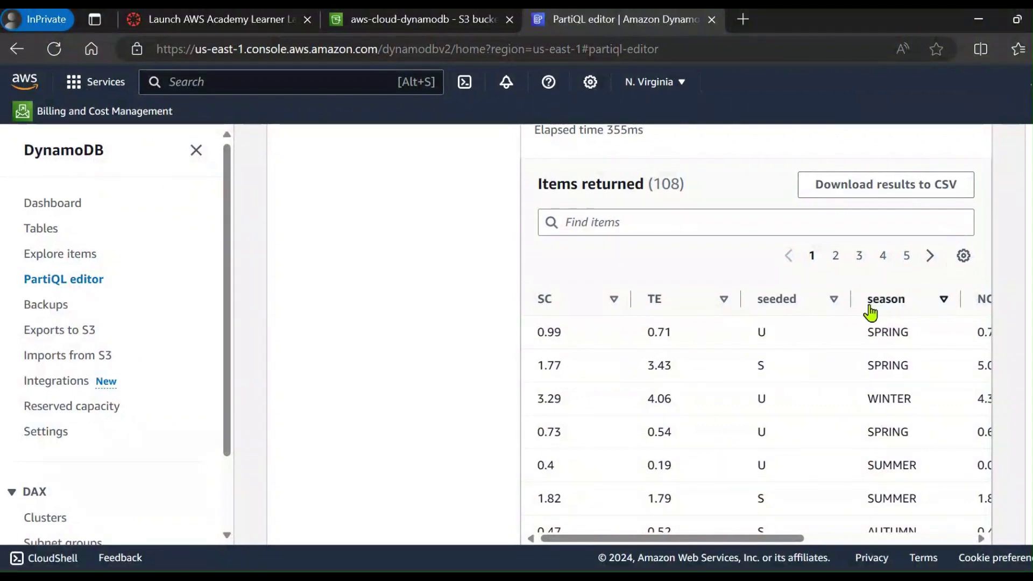
drag(867, 301, 899, 309)
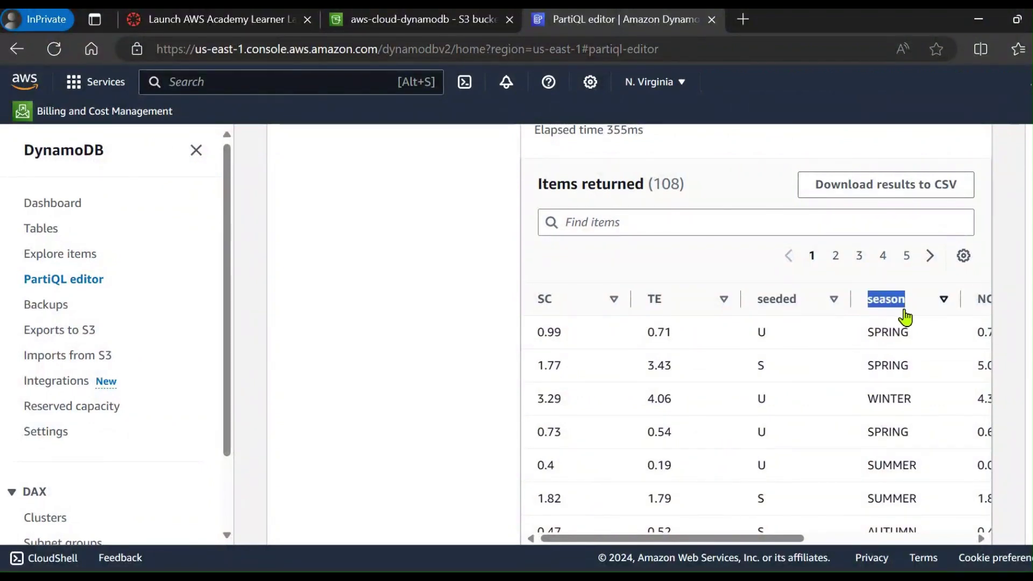
click(905, 317)
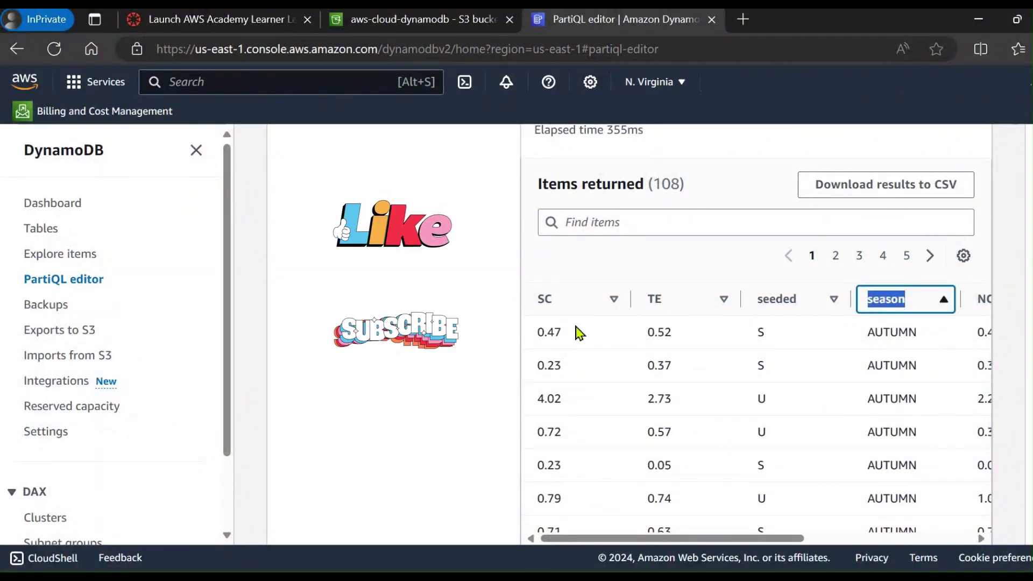
- Fill in the second statement's WHERE template with the attribute "season" and the value 'spring'
scroll(764, 370, up, 8)
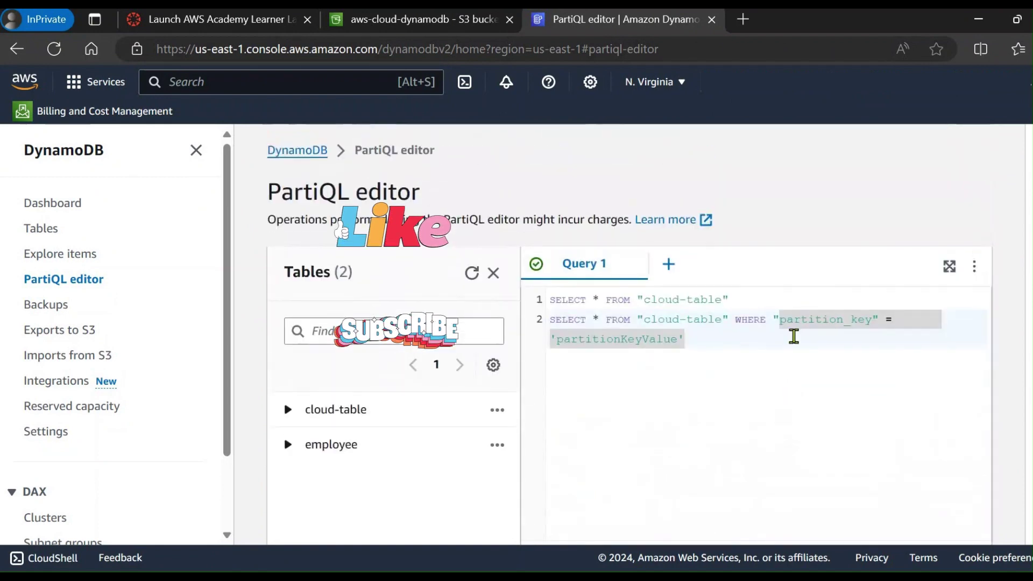
double_click(798, 321)
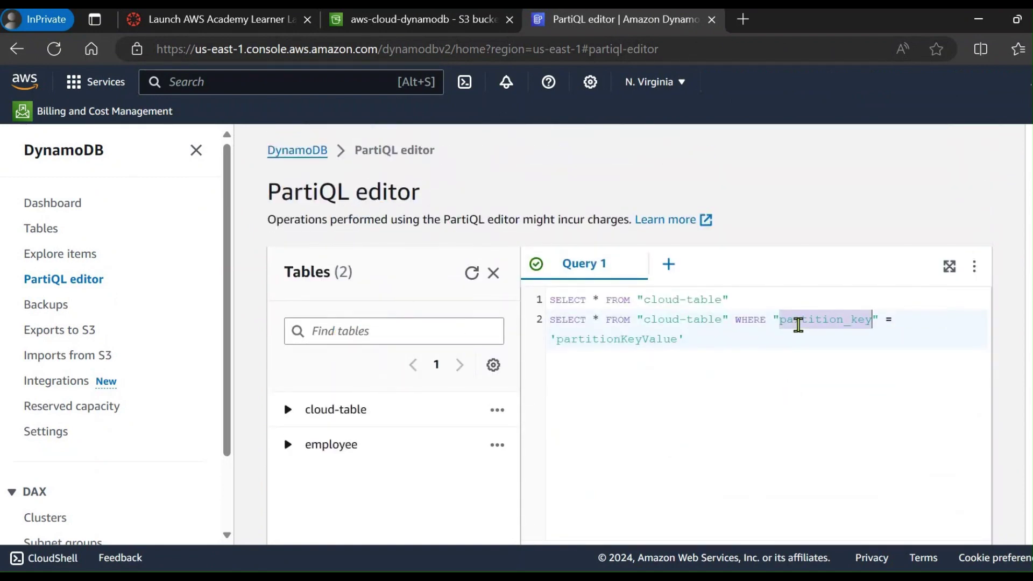
text(season)
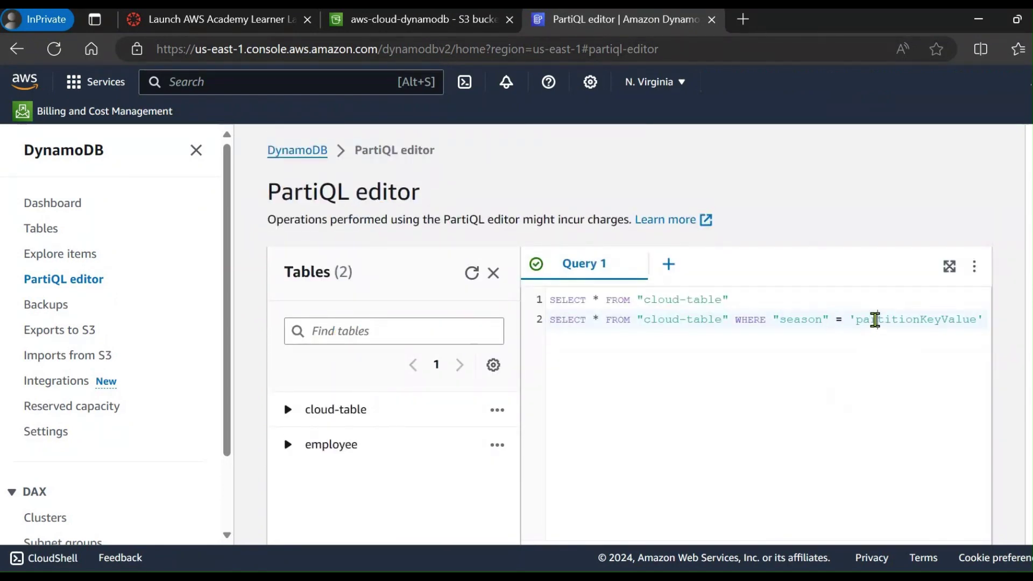
double_click(875, 320)
text(sprin)
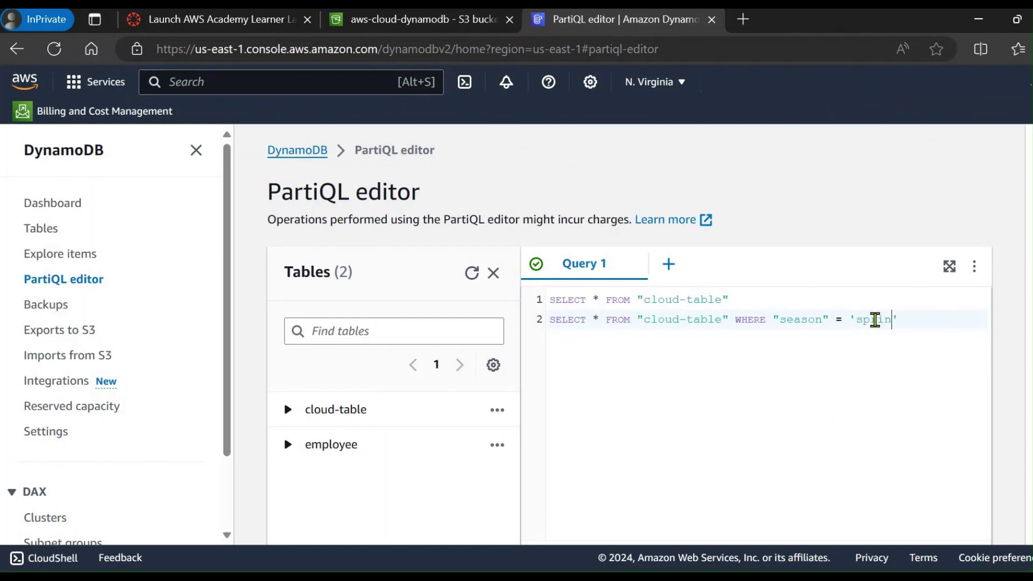
text(g)
- Run only the cloud-table statement filtered on "season" = 'spring' and check the returned items
drag(923, 317, 550, 322)
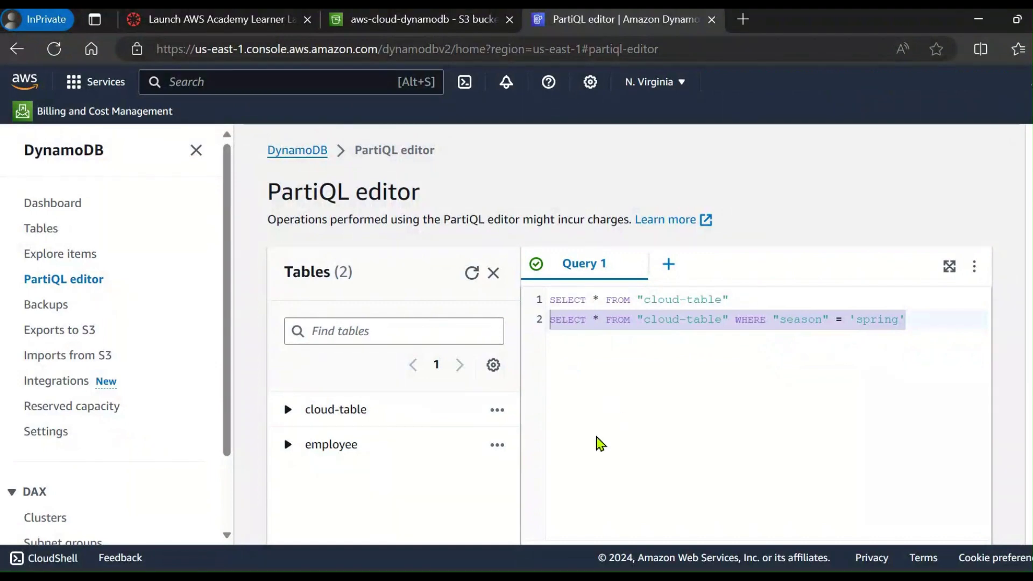
scroll(598, 443, down, 1)
click(574, 497)
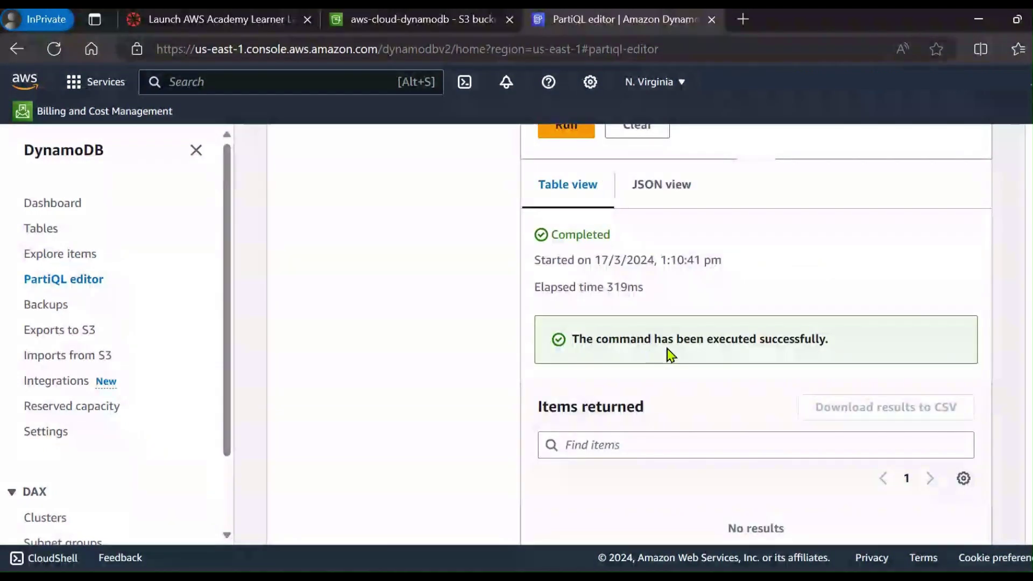
scroll(802, 436, down, 1)
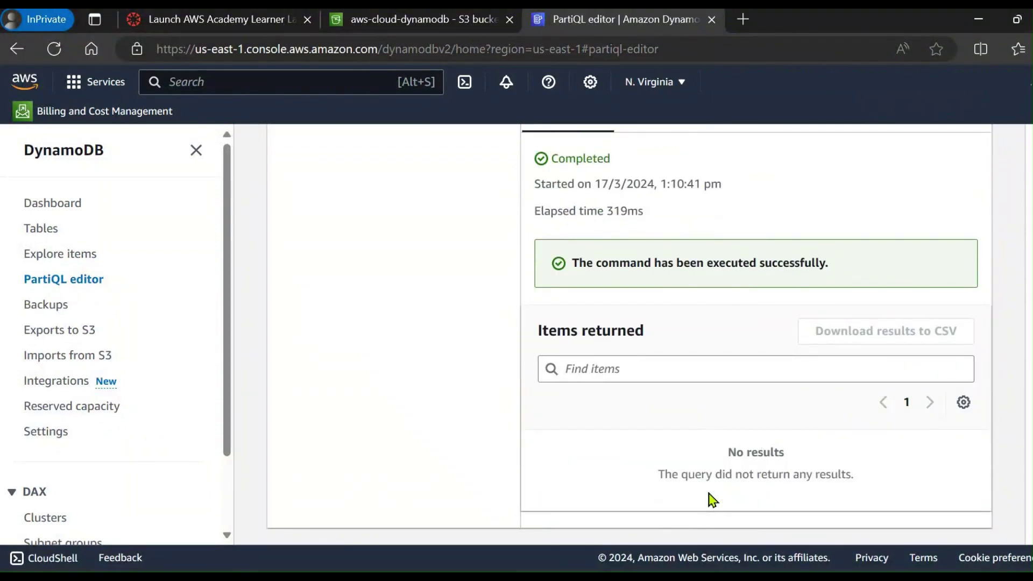
- Change the season value in the second statement's WHERE condition to uppercase 'SPRING'
scroll(724, 465, up, 6)
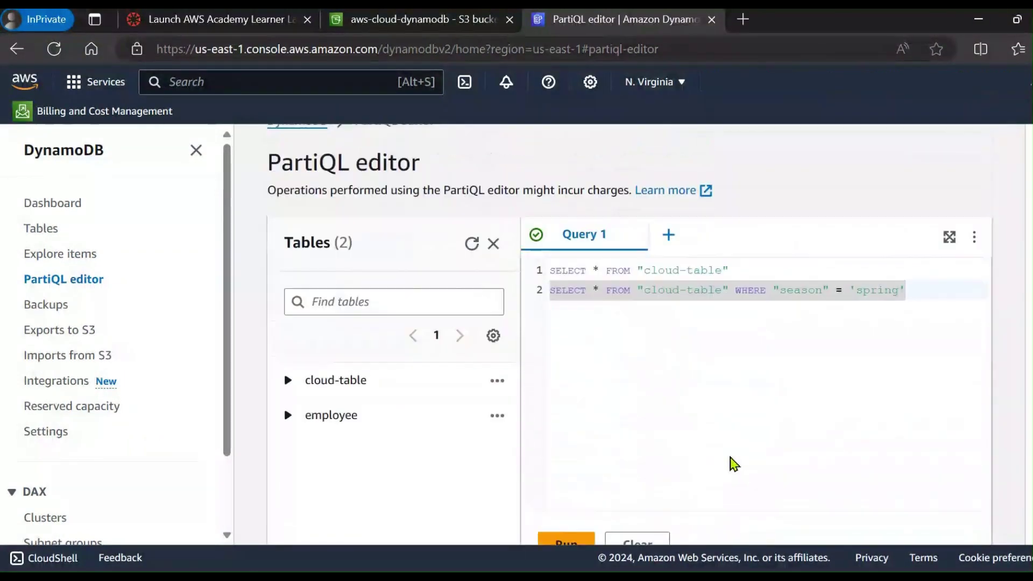
double_click(868, 322)
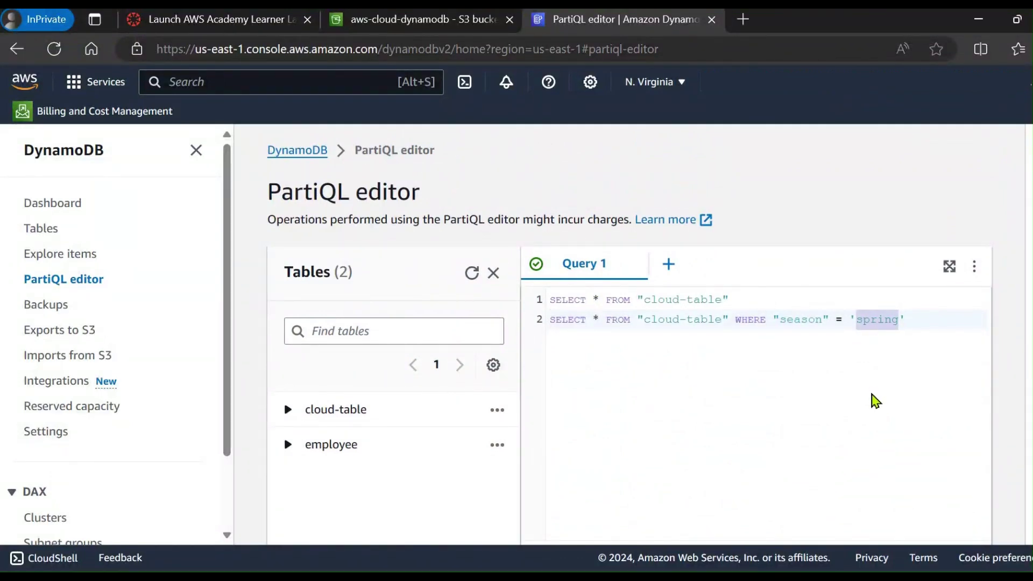
key(Caps_Lock)
text(SPI)
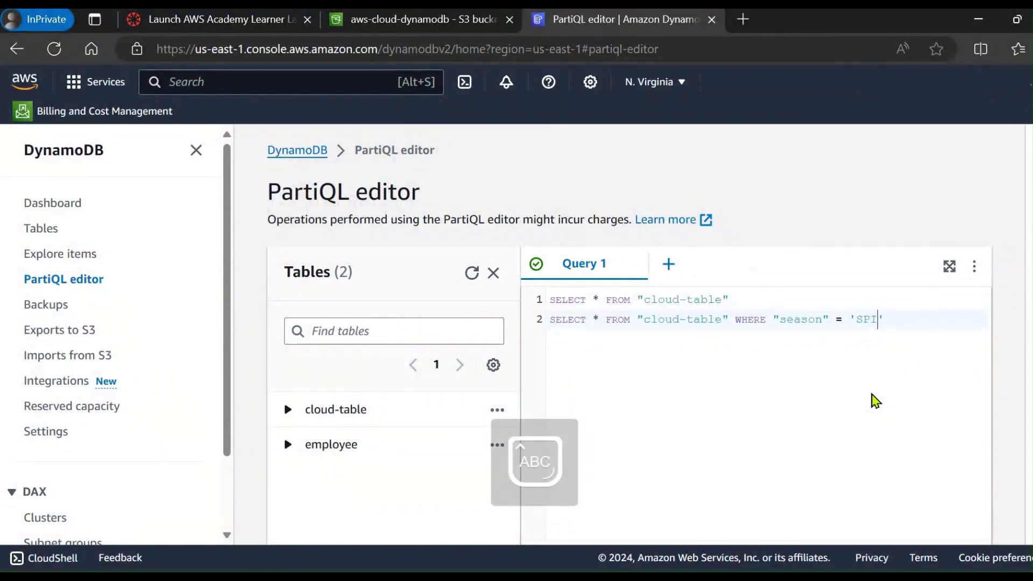
key(BackSpace)
text(RING)
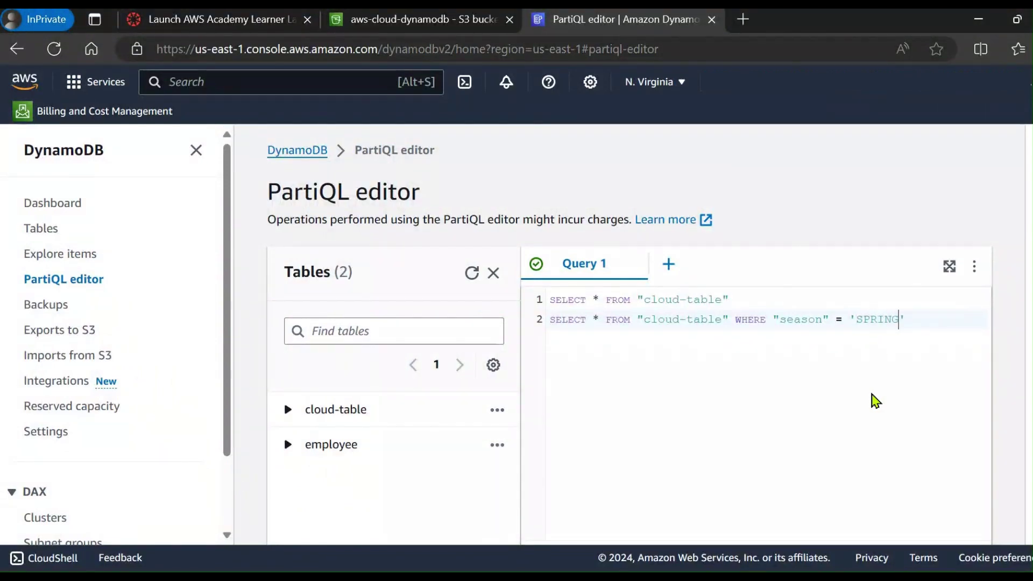
- Run only the statement filtered on "season" = 'SPRING' and examine the returned items across all columns
scroll(807, 323, down, 2)
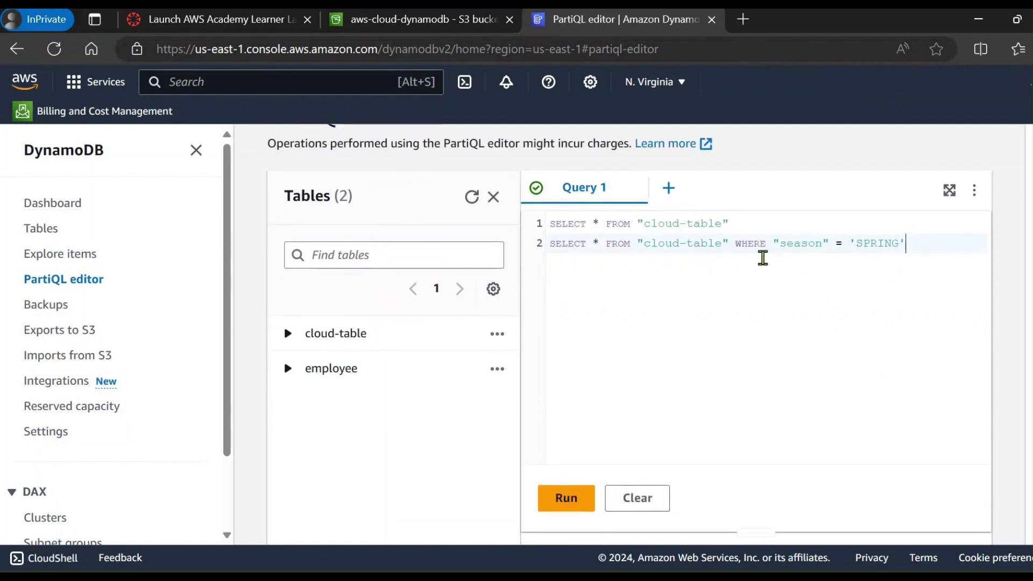
click(536, 250)
click(549, 507)
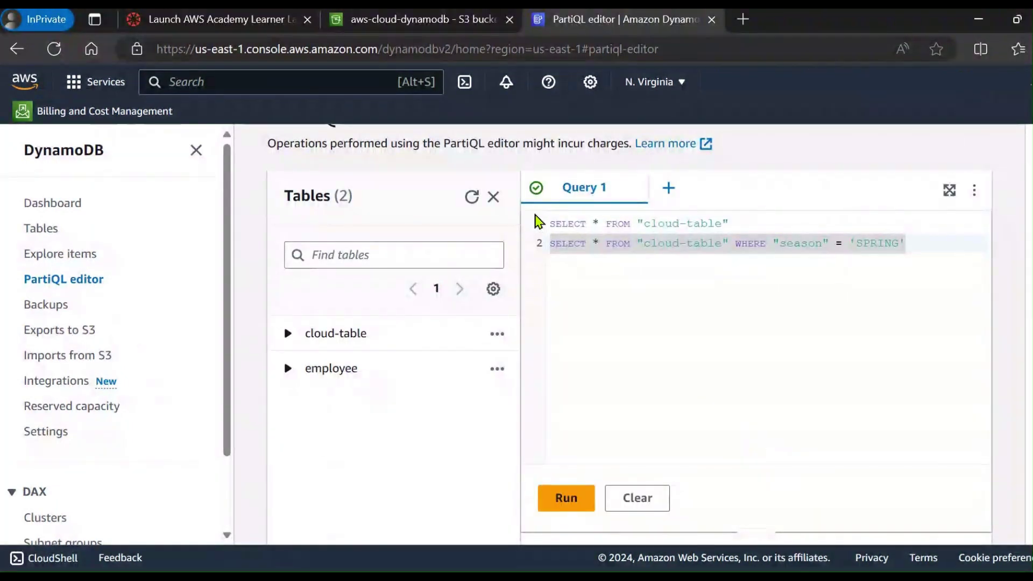
scroll(660, 403, down, 10)
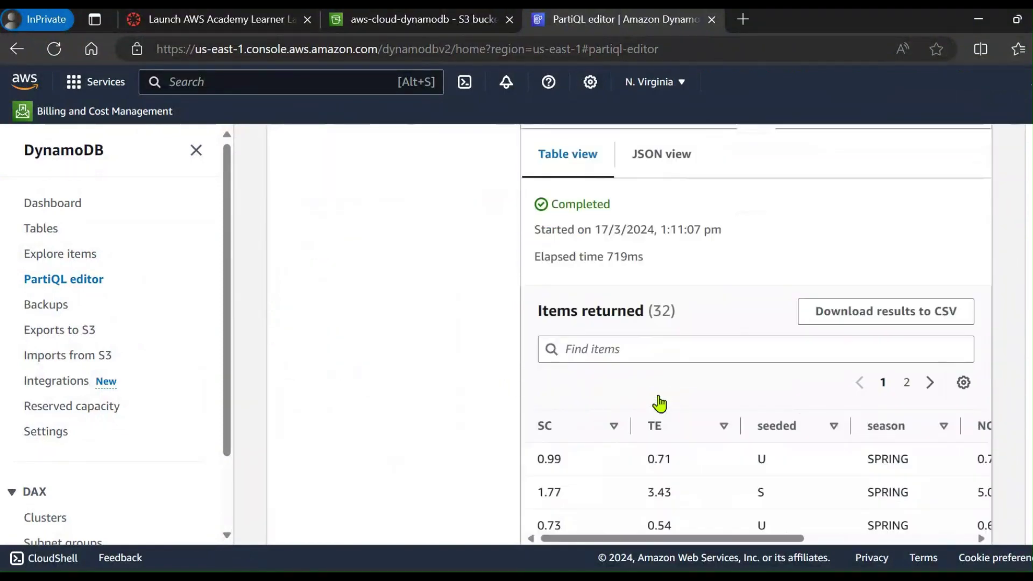
scroll(660, 403, down, 3)
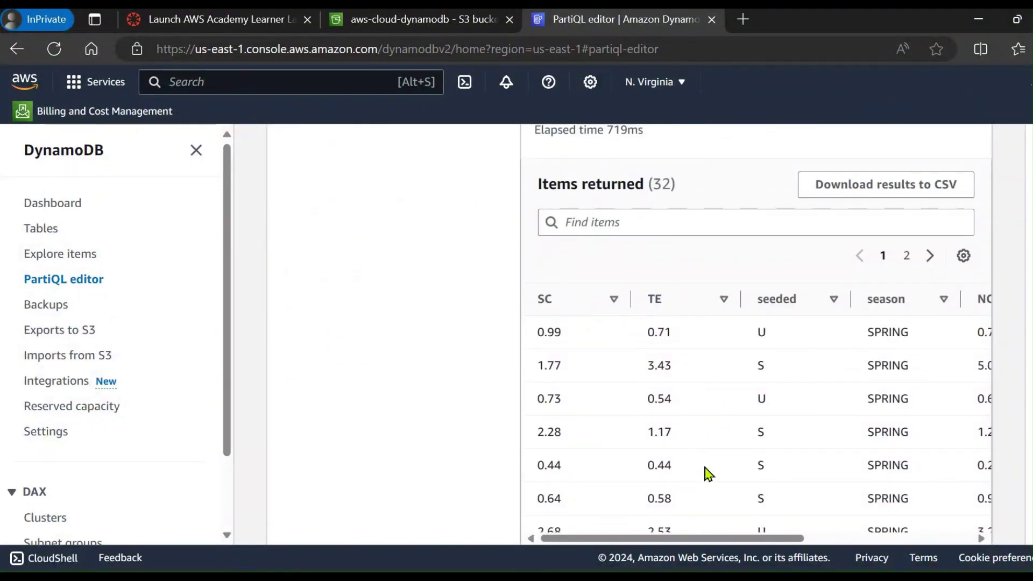
drag(781, 538, 919, 532)
scroll(816, 433, down, 15)
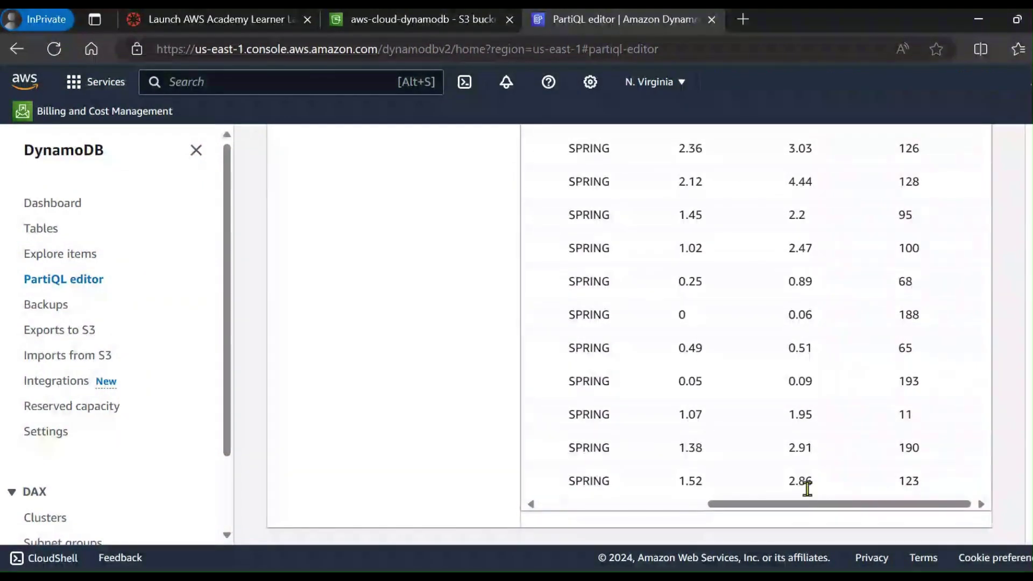
drag(807, 506, 745, 492)
scroll(747, 484, up, 15)
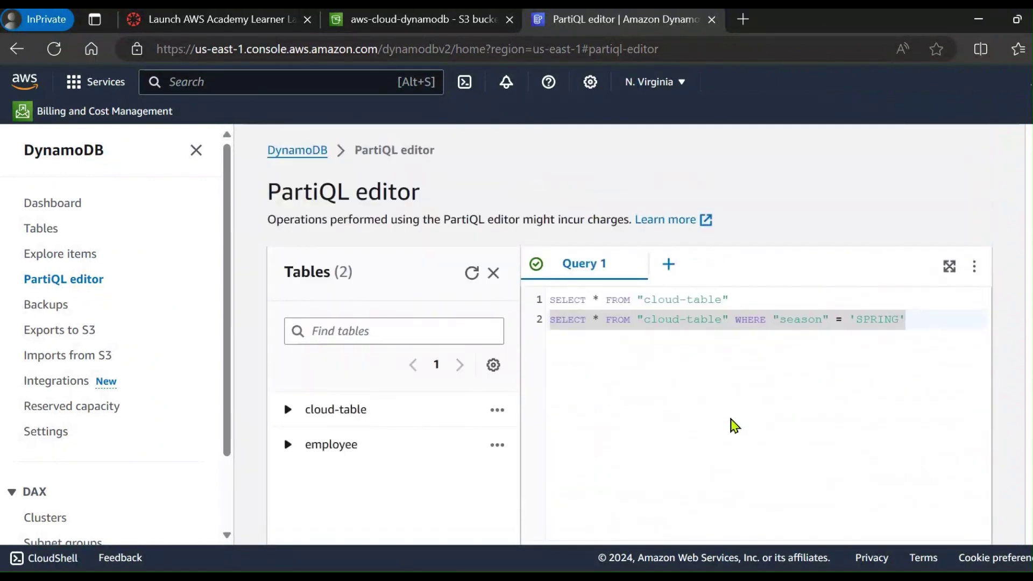
scroll(735, 426, down, 1)
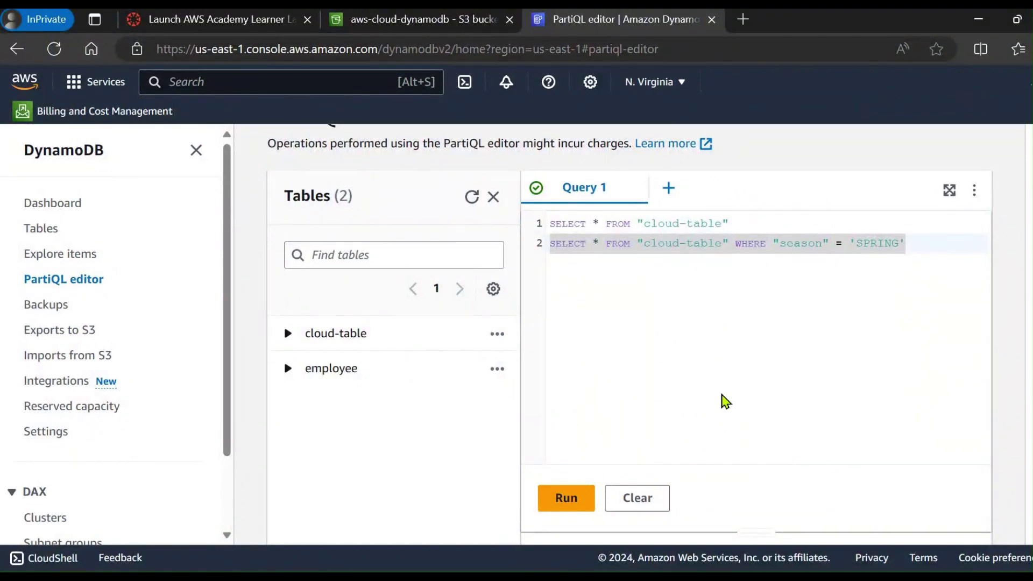
click(181, 352)
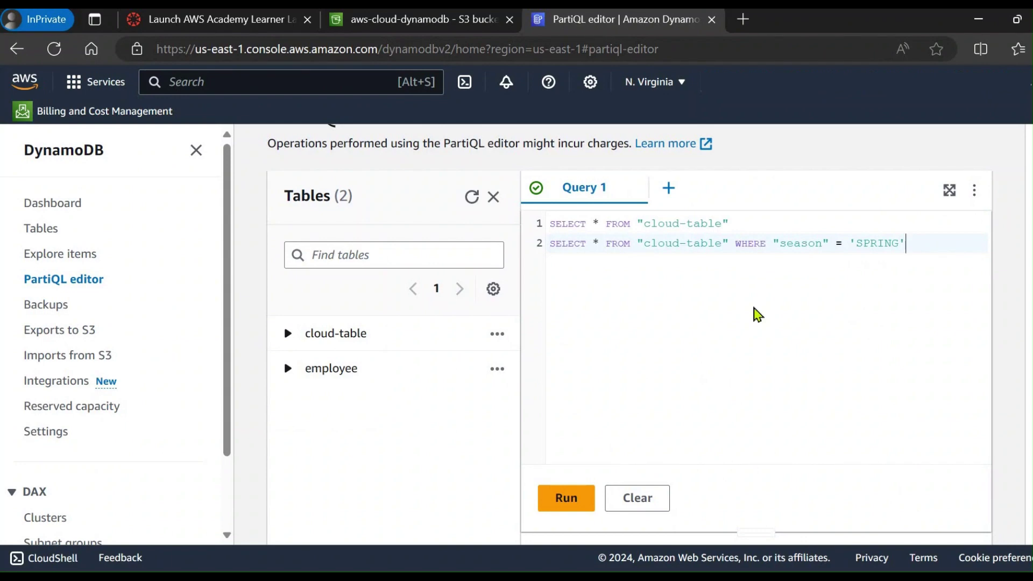